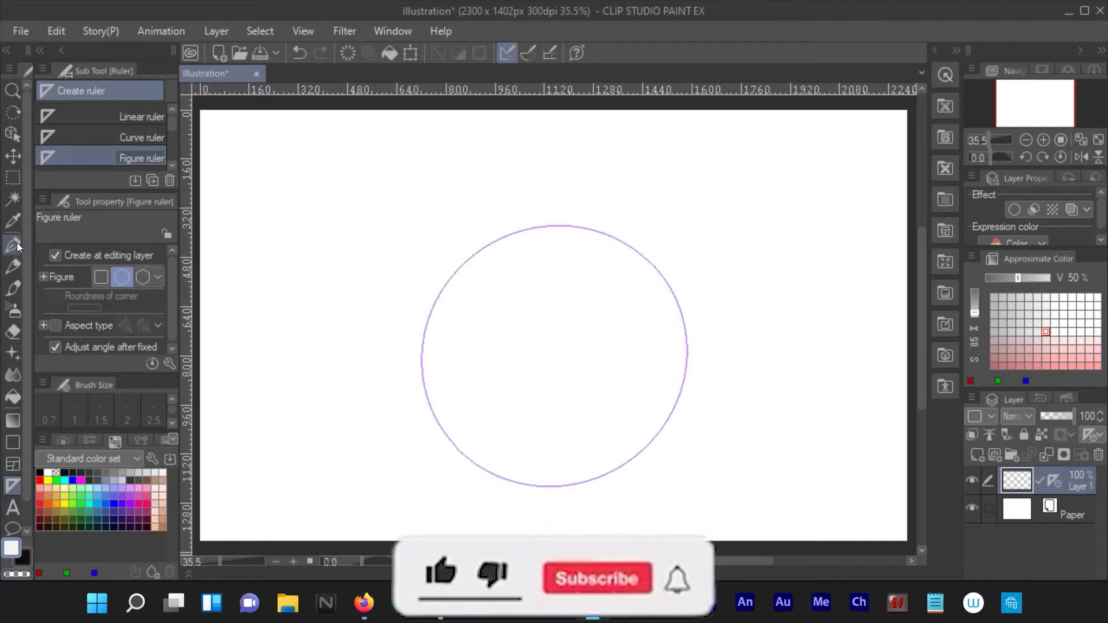
# - Trace the circle ruler with a grey G-pen line, undoing an accidental extra ruler
pyautogui.click(132, 472)
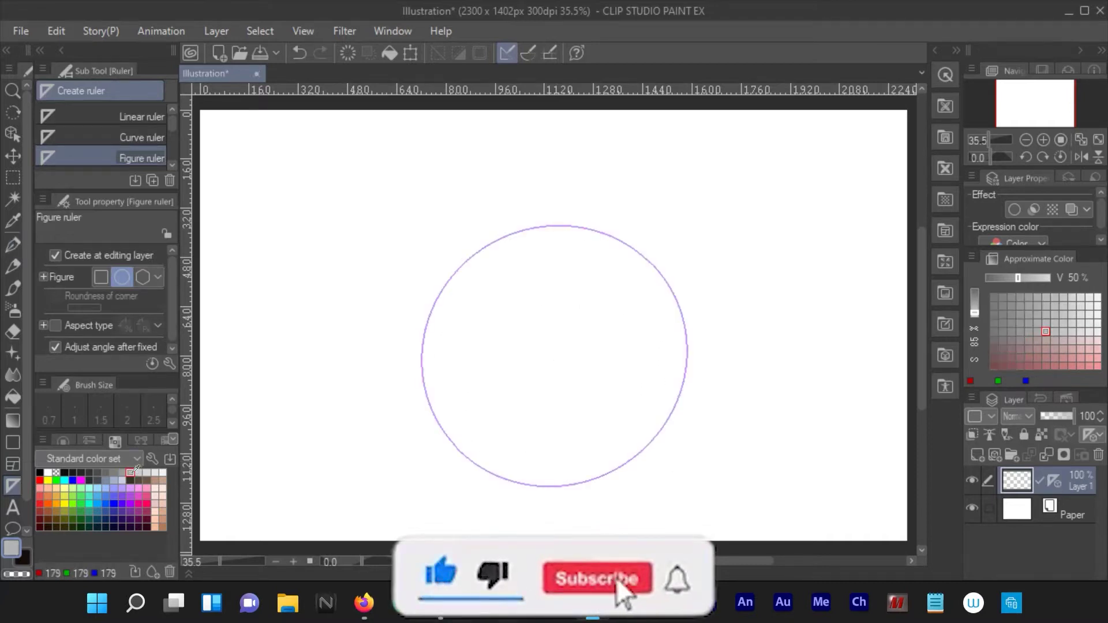
pyautogui.moveTo(506, 236); pyautogui.dragTo(454, 284)
pyautogui.hotkey('ctrl', 'z')
pyautogui.click(14, 244)
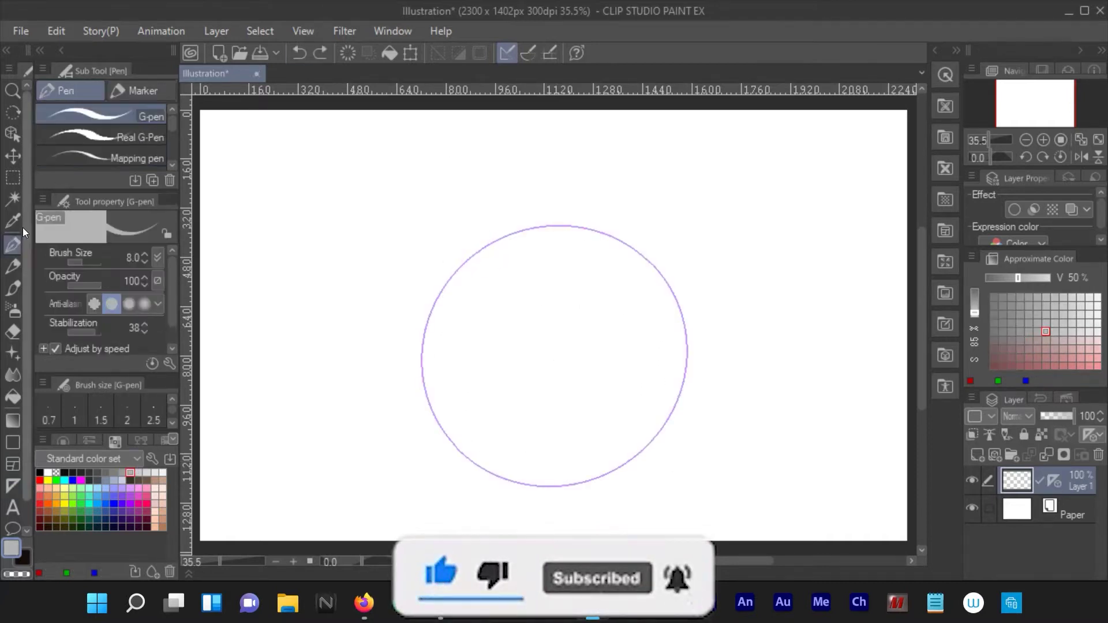
pyautogui.moveTo(479, 244)
pyautogui.mouseDown()
pyautogui.moveTo(655, 460)
pyautogui.moveTo(576, 469)
pyautogui.mouseUp()
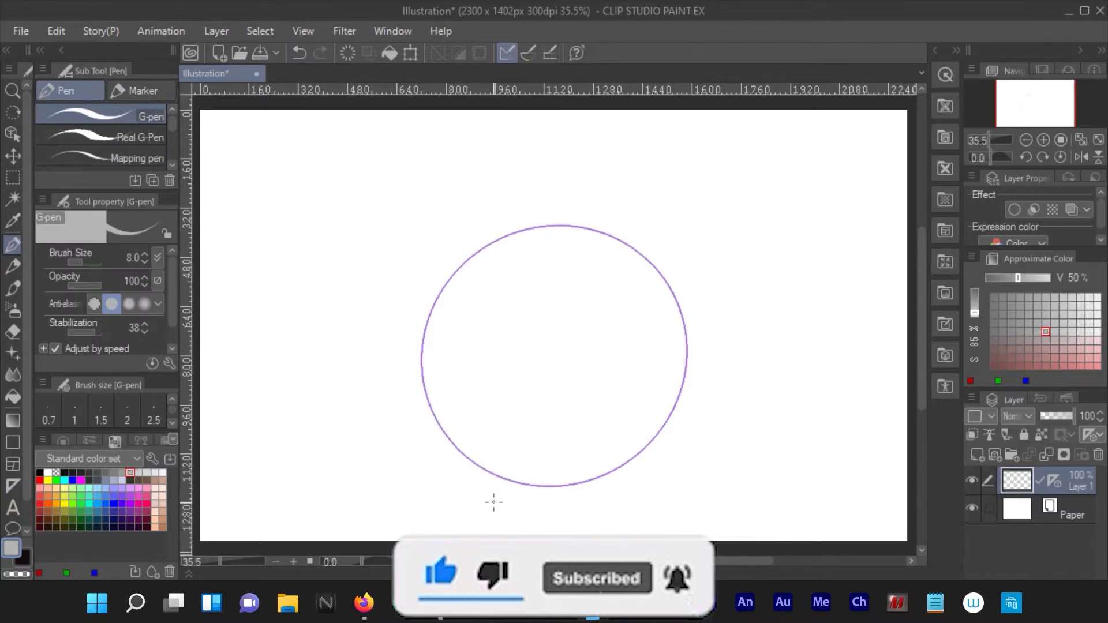
# - Delete the circle ruler from the layer via Ruler/Frame, leaving only the inked outline
pyautogui.rightClick(1015, 484)
pyautogui.moveTo(974, 265)
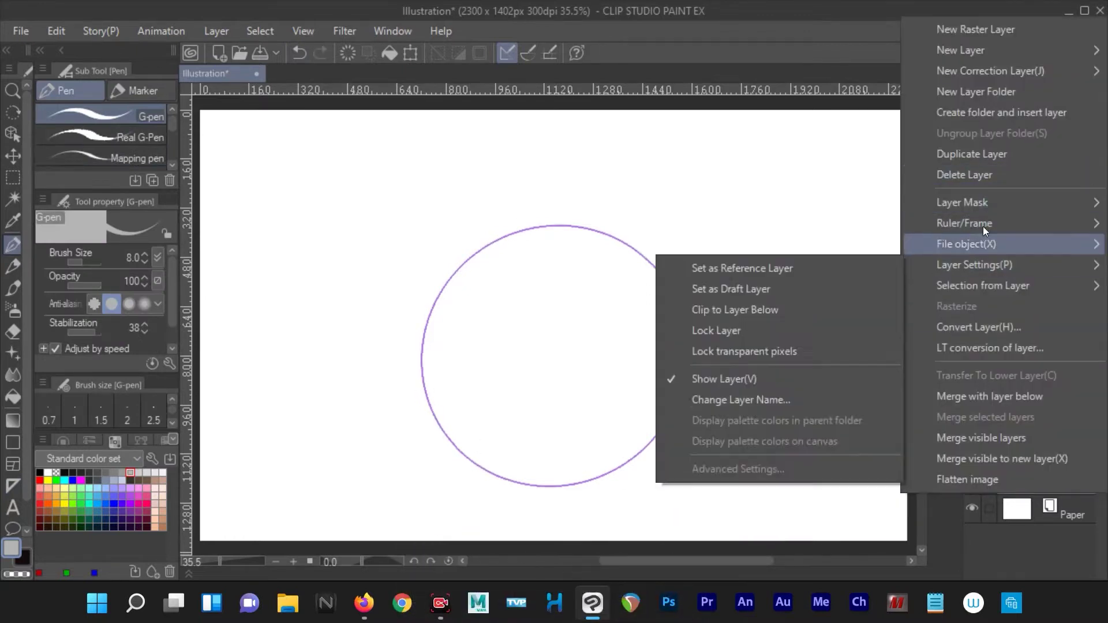
pyautogui.click(762, 294)
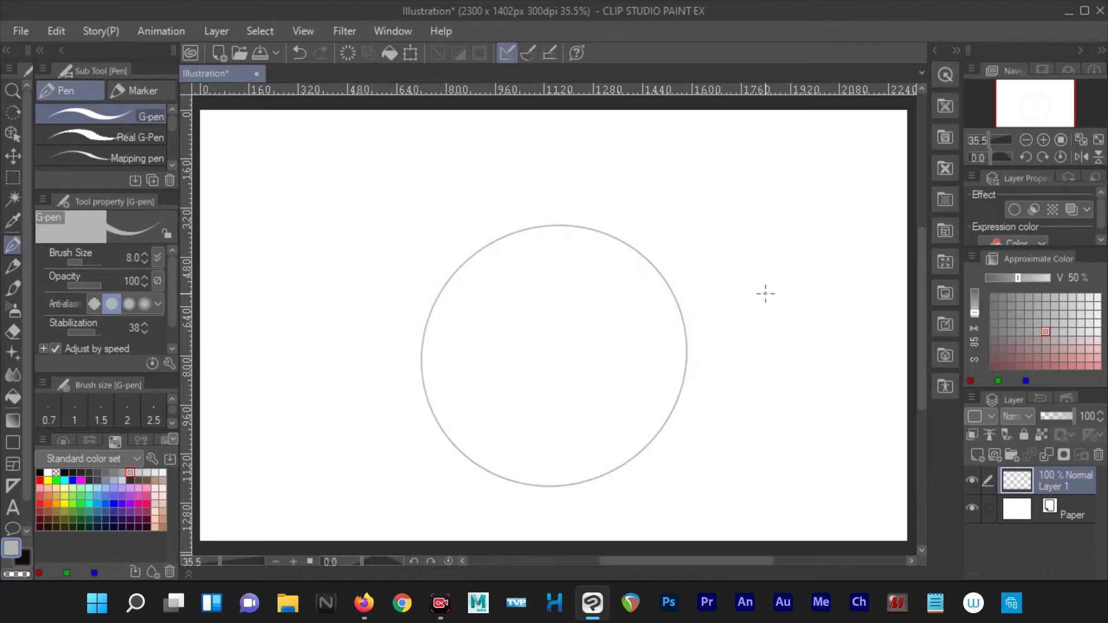
pyautogui.click(13, 396)
# - Fill the circle with grey and auto-select the grey disc to confine painting
pyautogui.click(547, 335)
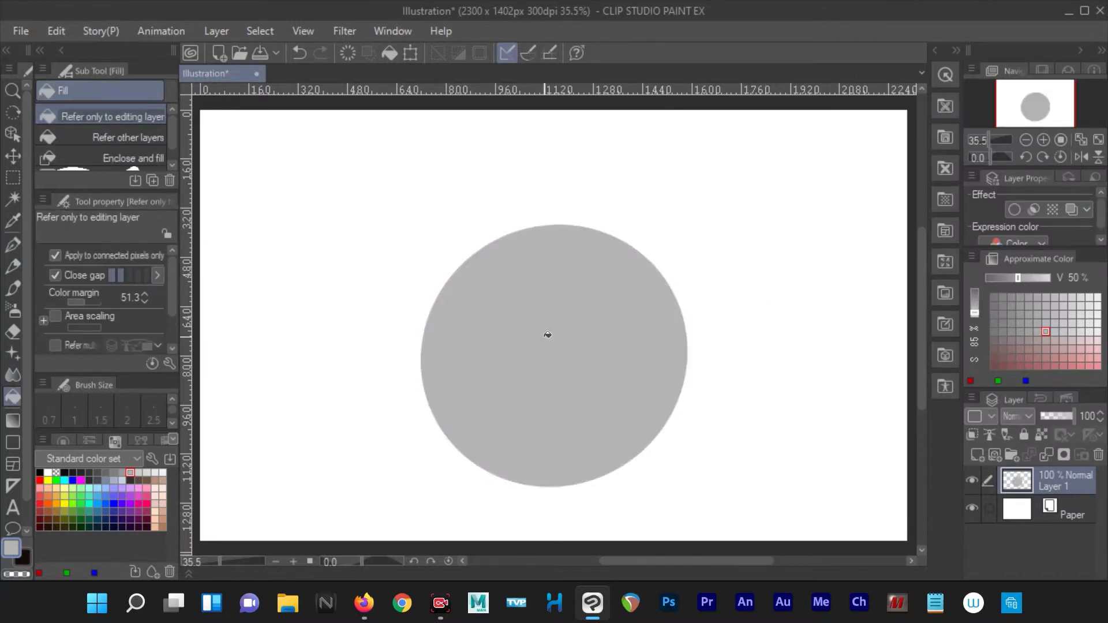
pyautogui.click(14, 308)
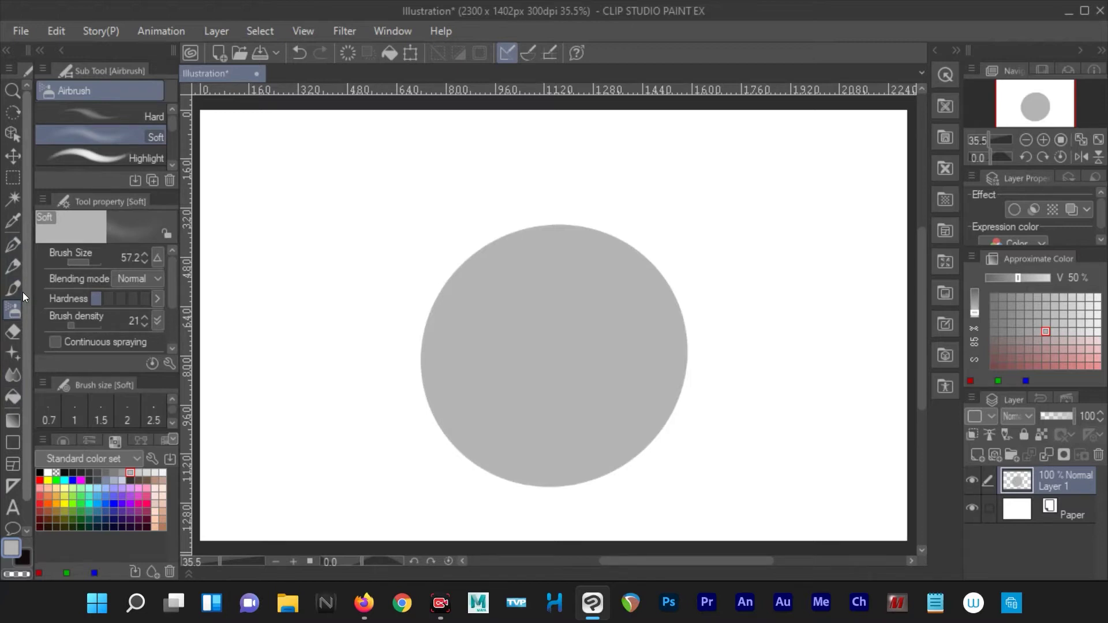
pyautogui.click(13, 288)
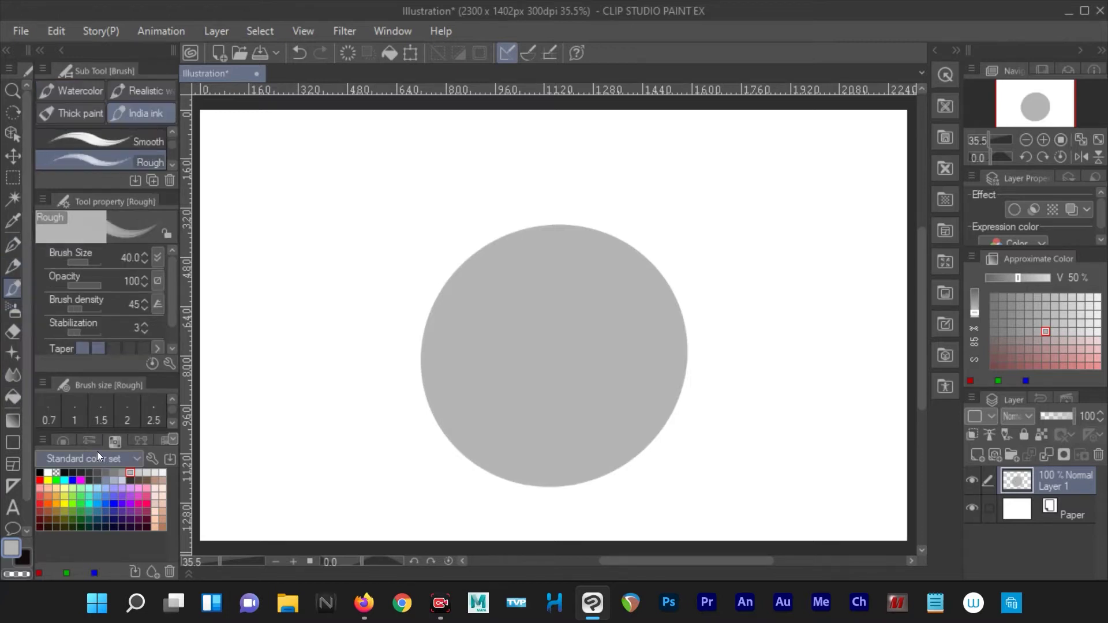
pyautogui.click(98, 503)
pyautogui.press('w')
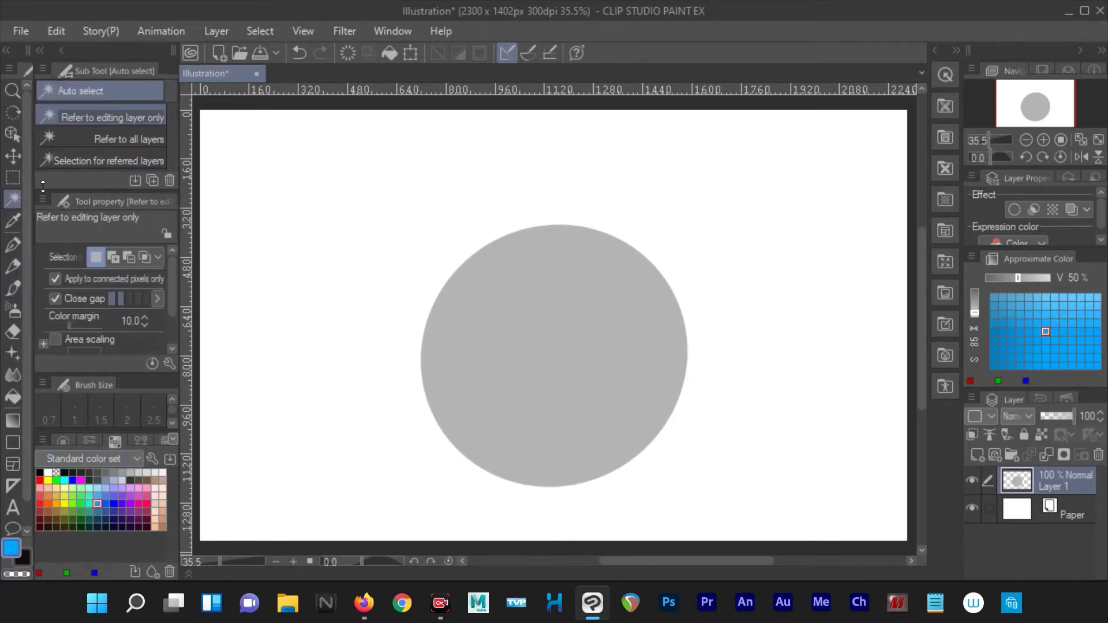
pyautogui.click(641, 257)
# - Paint rough blue sky across the circle's top with the Rough and Darker bleed brushes
pyautogui.click(13, 287)
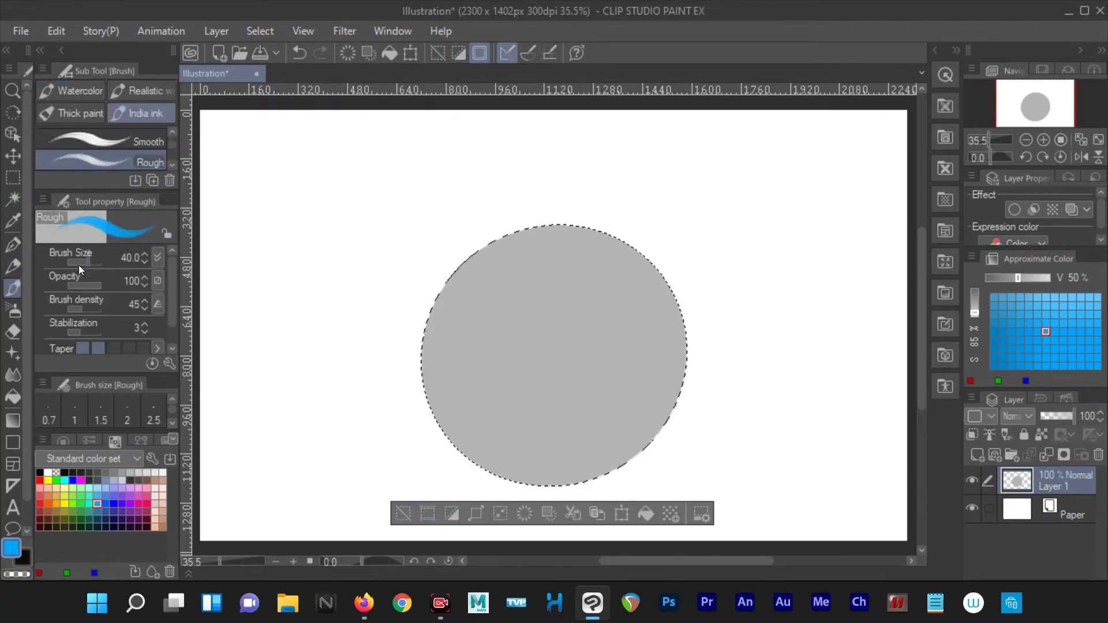
pyautogui.moveTo(465, 265)
pyautogui.mouseDown()
pyautogui.moveTo(612, 247)
pyautogui.moveTo(538, 240)
pyautogui.mouseUp()
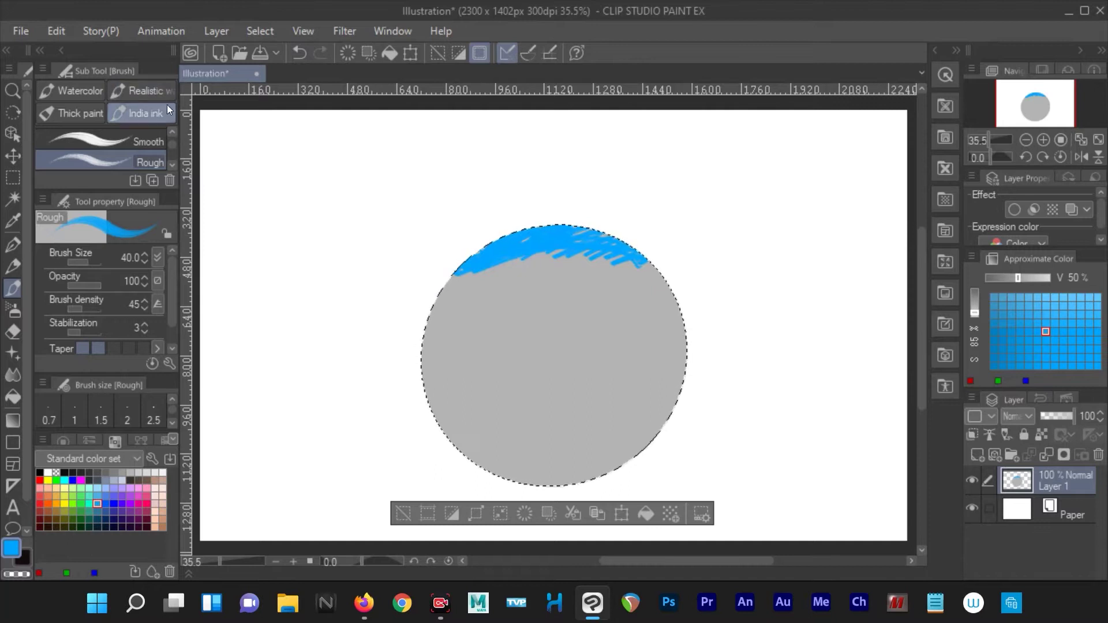
pyautogui.scroll(-1, 171, 147)
pyautogui.scroll(-1, 172, 151)
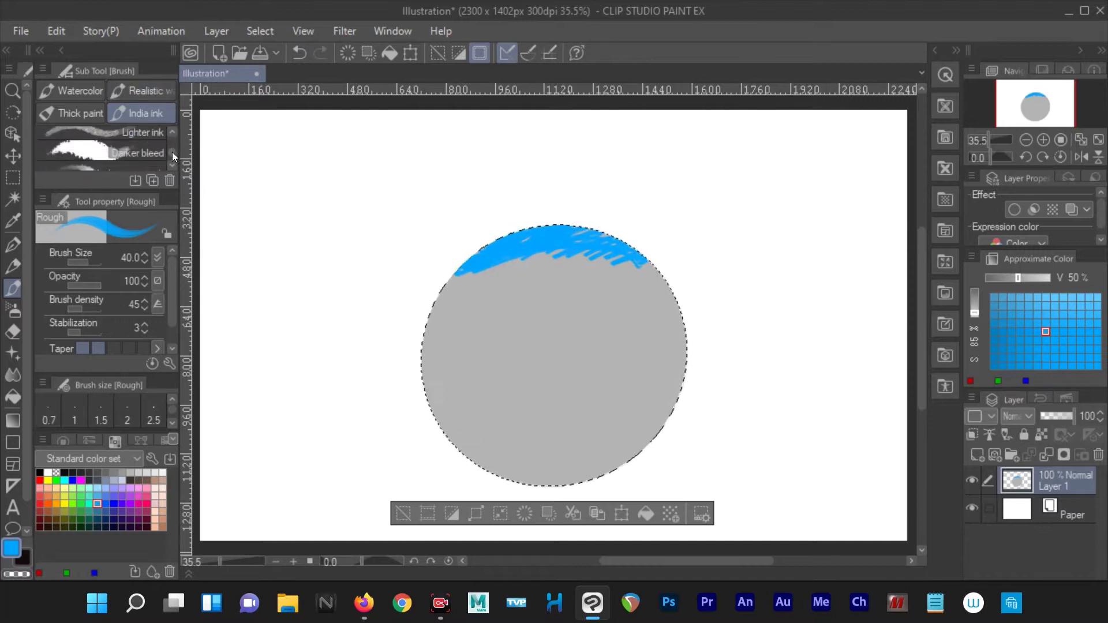
pyautogui.scroll(-1, 172, 151)
pyautogui.click(148, 142)
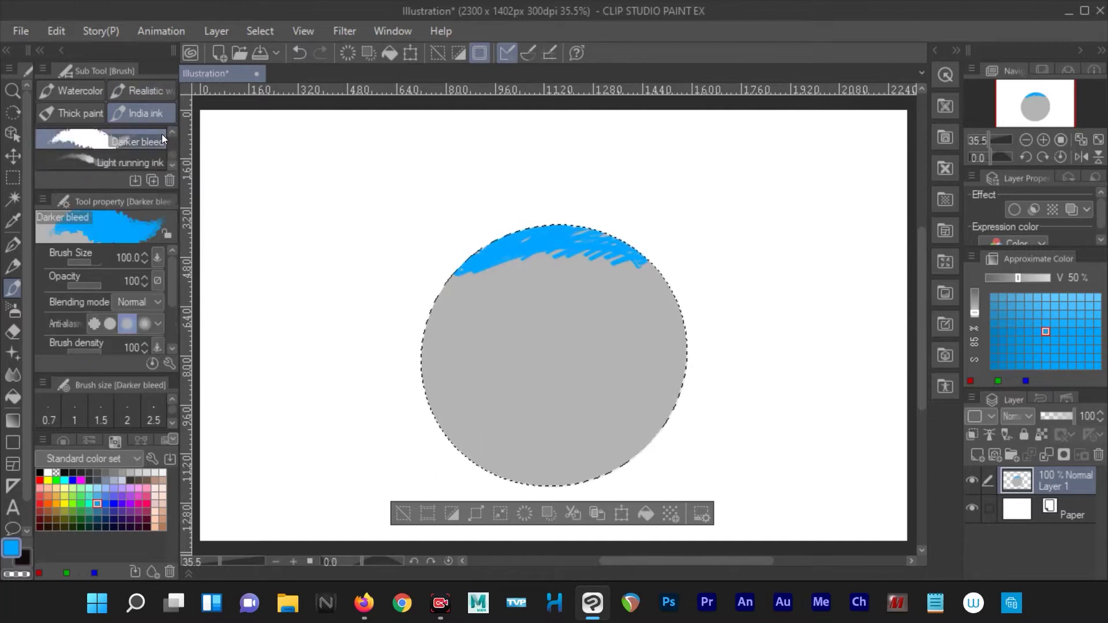
pyautogui.moveTo(534, 253)
pyautogui.mouseDown()
pyautogui.moveTo(502, 240)
pyautogui.moveTo(626, 264)
pyautogui.moveTo(485, 248)
pyautogui.moveTo(655, 271)
pyautogui.moveTo(591, 244)
pyautogui.mouseUp()
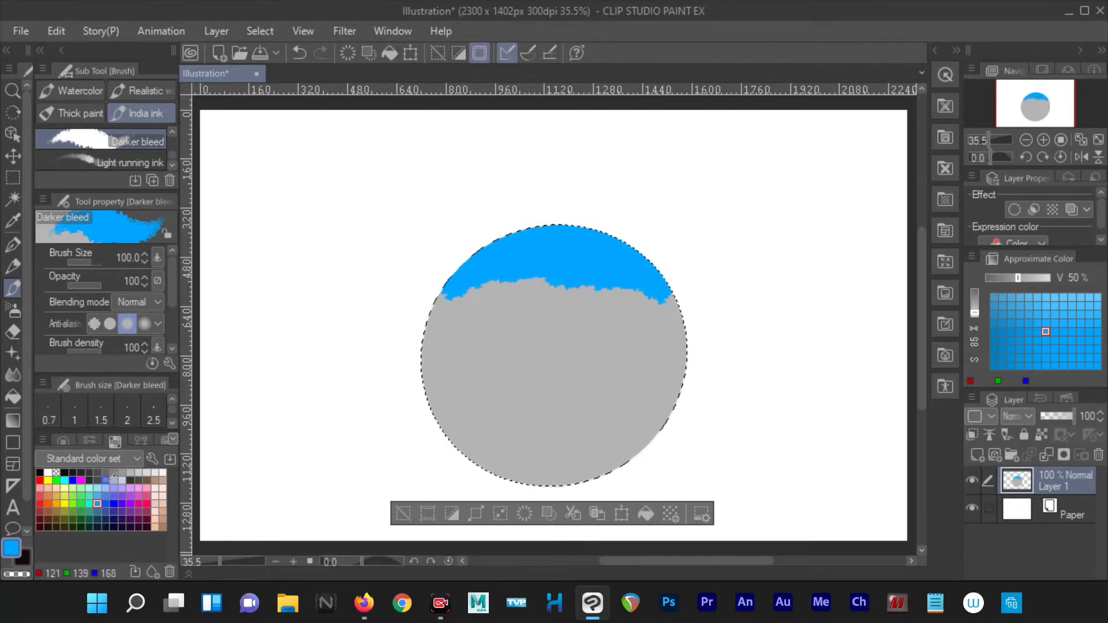
pyautogui.click(90, 495)
# - Paint teal and light blue sky bands with a grey cloud in the middle
pyautogui.moveTo(509, 324)
pyautogui.mouseDown()
pyautogui.moveTo(491, 280)
pyautogui.moveTo(647, 318)
pyautogui.mouseUp()
pyautogui.click(98, 488)
pyautogui.moveTo(554, 323)
pyautogui.mouseDown()
pyautogui.moveTo(569, 309)
pyautogui.moveTo(638, 306)
pyautogui.moveTo(524, 308)
pyautogui.moveTo(478, 292)
pyautogui.mouseUp()
pyautogui.click(146, 472)
pyautogui.moveTo(520, 323)
pyautogui.mouseDown()
pyautogui.moveTo(559, 292)
pyautogui.moveTo(588, 308)
pyautogui.moveTo(506, 354)
pyautogui.moveTo(617, 335)
pyautogui.mouseUp()
pyautogui.click(98, 488)
pyautogui.moveTo(456, 346)
pyautogui.mouseDown()
pyautogui.moveTo(445, 375)
pyautogui.moveTo(589, 408)
pyautogui.moveTo(601, 366)
pyautogui.moveTo(453, 317)
pyautogui.moveTo(587, 389)
pyautogui.moveTo(526, 354)
pyautogui.mouseUp()
# - Paint a grey band and a white band across the lower circle
pyautogui.click(131, 473)
pyautogui.click(146, 472)
pyautogui.moveTo(427, 398); pyautogui.dragTo(641, 419)
pyautogui.click(163, 473)
pyautogui.moveTo(494, 408)
pyautogui.mouseDown()
pyautogui.moveTo(495, 383)
pyautogui.moveTo(410, 377)
pyautogui.mouseUp()
# - Add a dark green treeline and a thick tan ground band below it
pyautogui.click(81, 520)
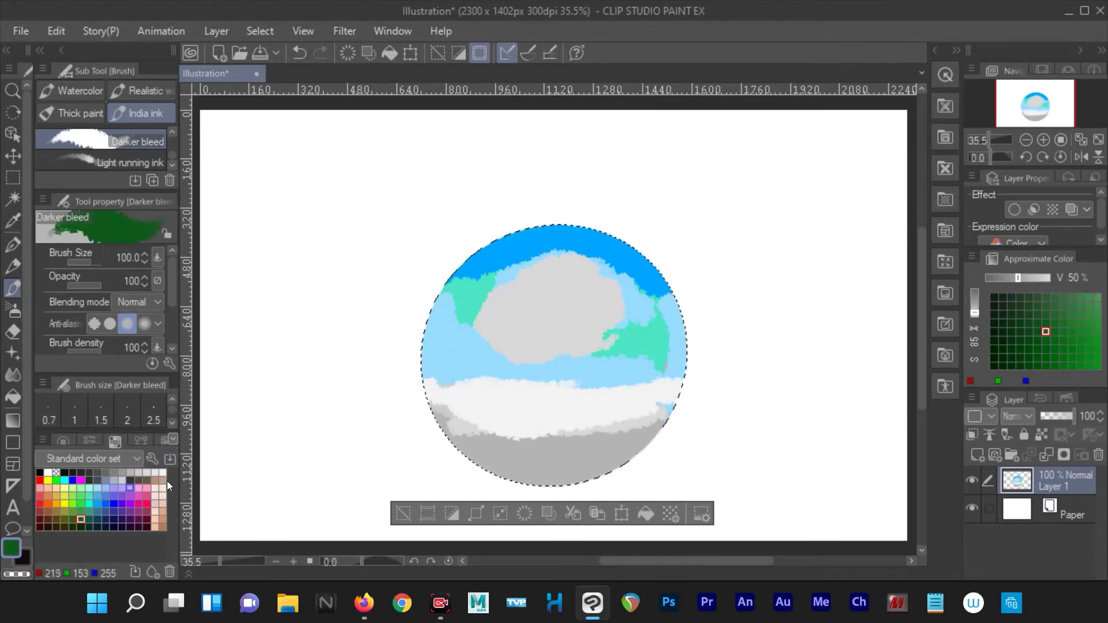
pyautogui.moveTo(427, 375)
pyautogui.mouseDown()
pyautogui.moveTo(608, 421)
pyautogui.moveTo(685, 380)
pyautogui.mouseUp()
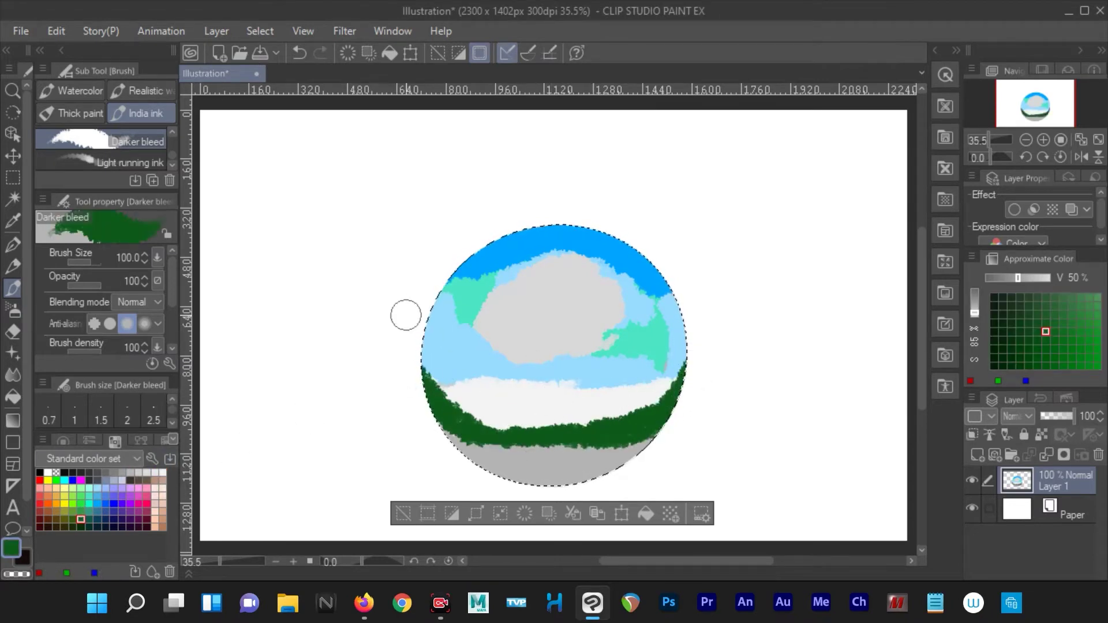
pyautogui.click(155, 480)
pyautogui.moveTo(453, 446)
pyautogui.mouseDown()
pyautogui.moveTo(606, 445)
pyautogui.moveTo(499, 462)
pyautogui.mouseUp()
pyautogui.moveTo(606, 461); pyautogui.dragTo(496, 457)
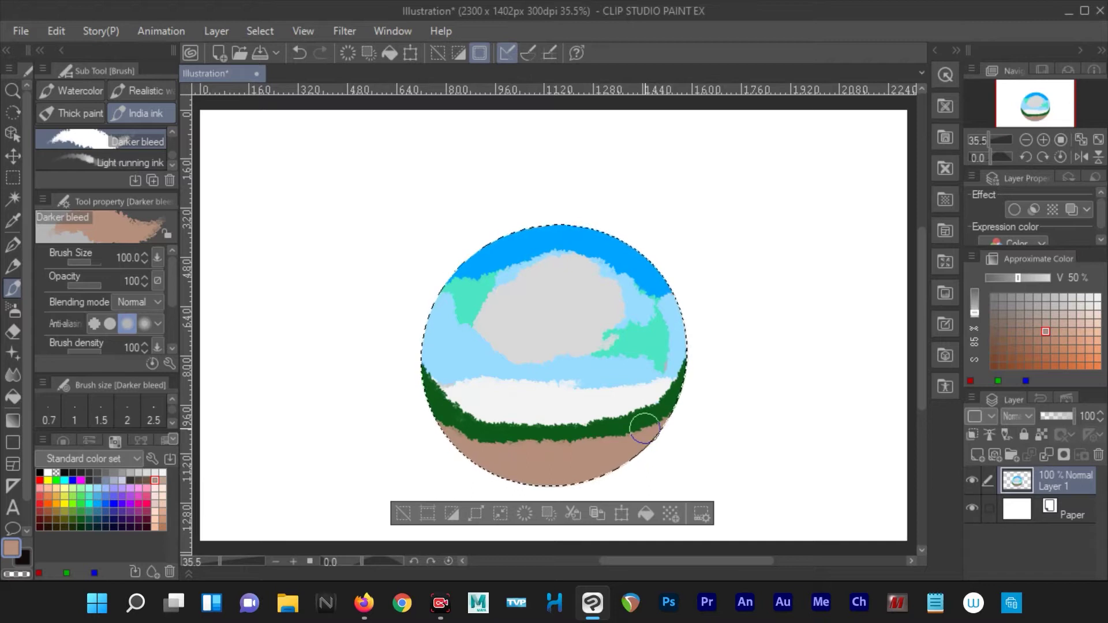
pyautogui.click(130, 472)
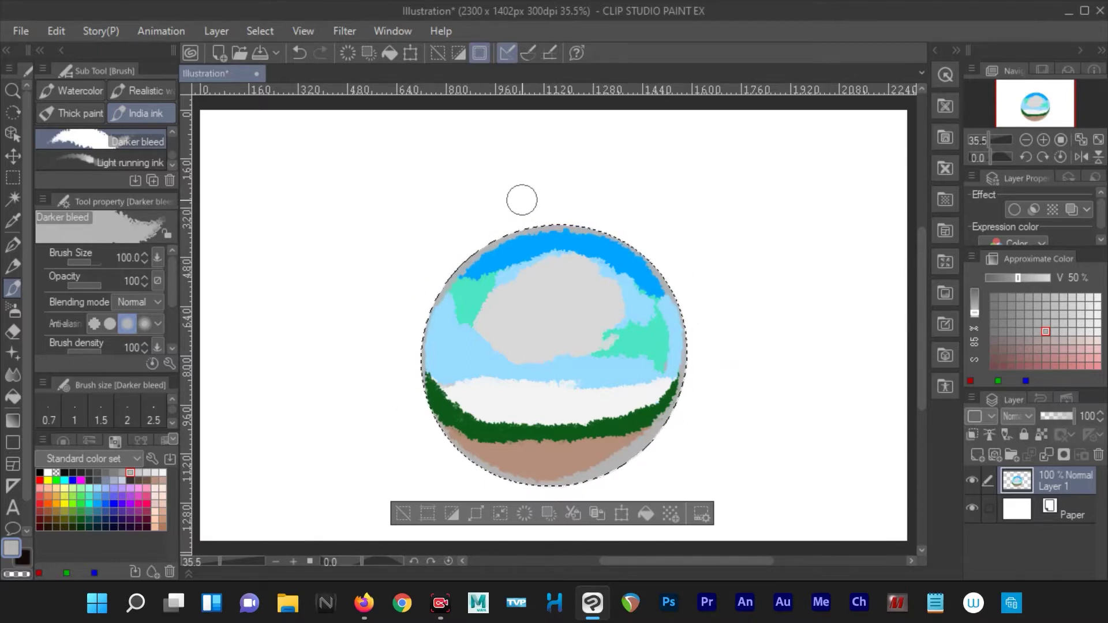
# - Blend the lower-left and right rim colours, then airbrush light blue over the grey cloud
pyautogui.press('j')
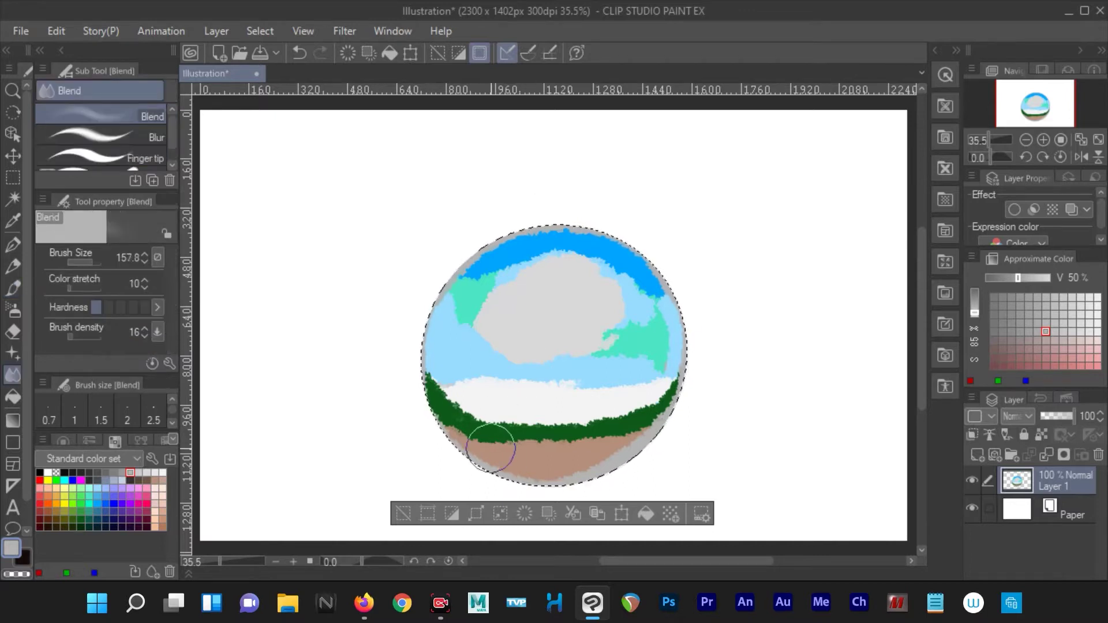
pyautogui.moveTo(482, 444)
pyautogui.mouseDown()
pyautogui.moveTo(435, 354)
pyautogui.moveTo(462, 445)
pyautogui.mouseUp()
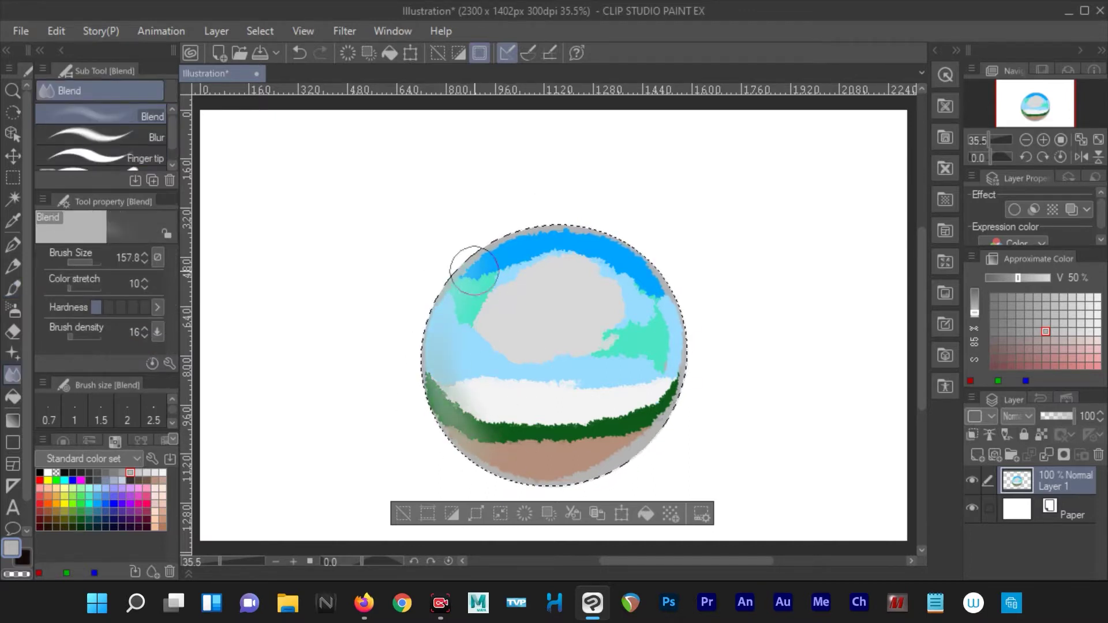
pyautogui.moveTo(677, 283)
pyautogui.mouseDown()
pyautogui.moveTo(668, 296)
pyautogui.moveTo(628, 231)
pyautogui.mouseUp()
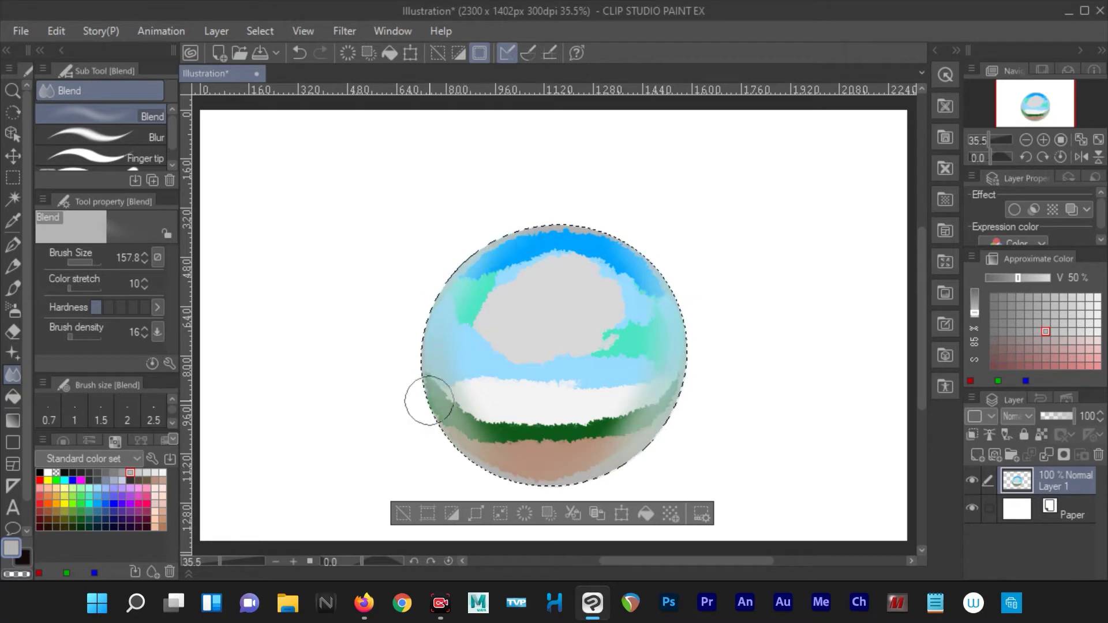
pyautogui.press('b')
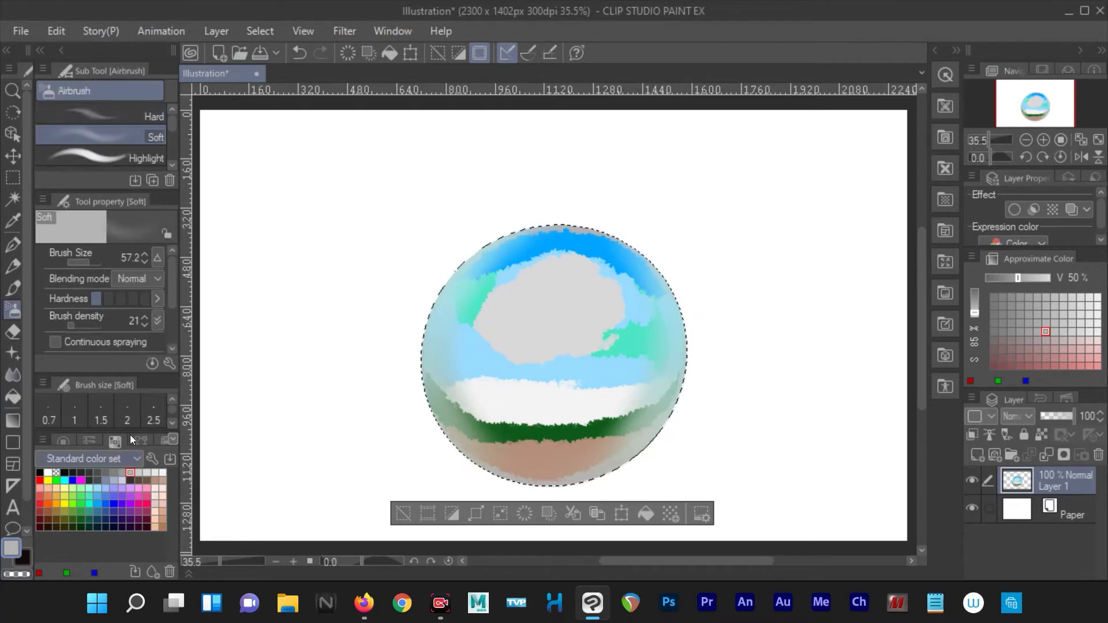
pyautogui.click(97, 488)
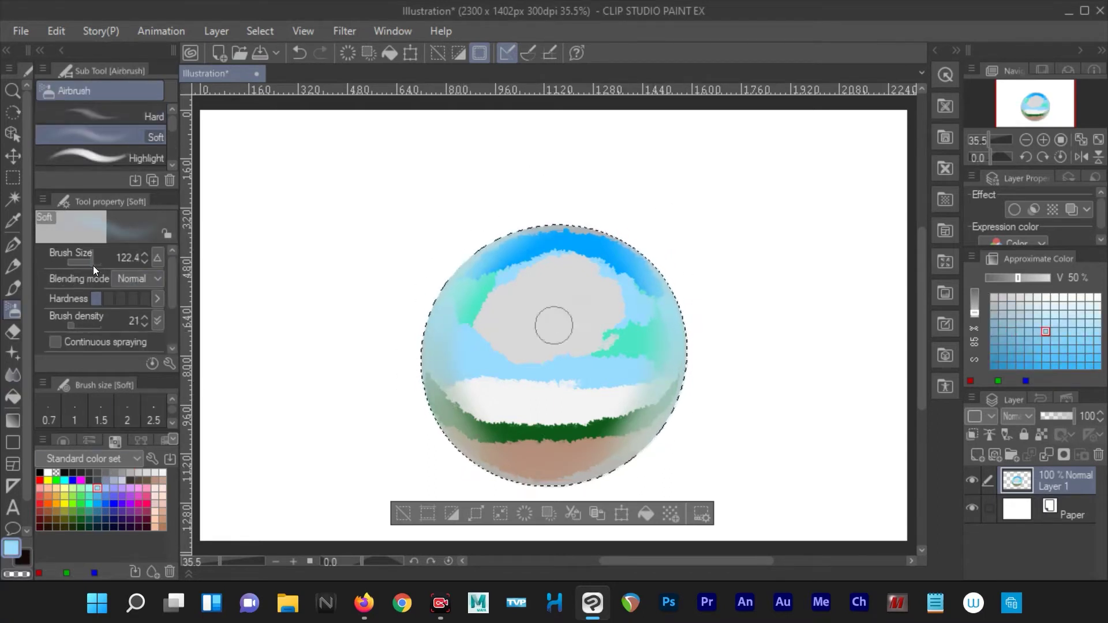
pyautogui.moveTo(478, 323)
pyautogui.mouseDown()
pyautogui.moveTo(600, 323)
pyautogui.moveTo(559, 259)
pyautogui.moveTo(453, 318)
pyautogui.moveTo(630, 322)
pyautogui.moveTo(497, 337)
pyautogui.moveTo(665, 324)
pyautogui.moveTo(595, 259)
pyautogui.mouseUp()
# - Airbrush near-white over the lower band and dark green along the band and right edge
pyautogui.moveTo(635, 376)
pyautogui.mouseDown()
pyautogui.moveTo(503, 425)
pyautogui.moveTo(537, 385)
pyautogui.mouseUp()
pyautogui.click(147, 473)
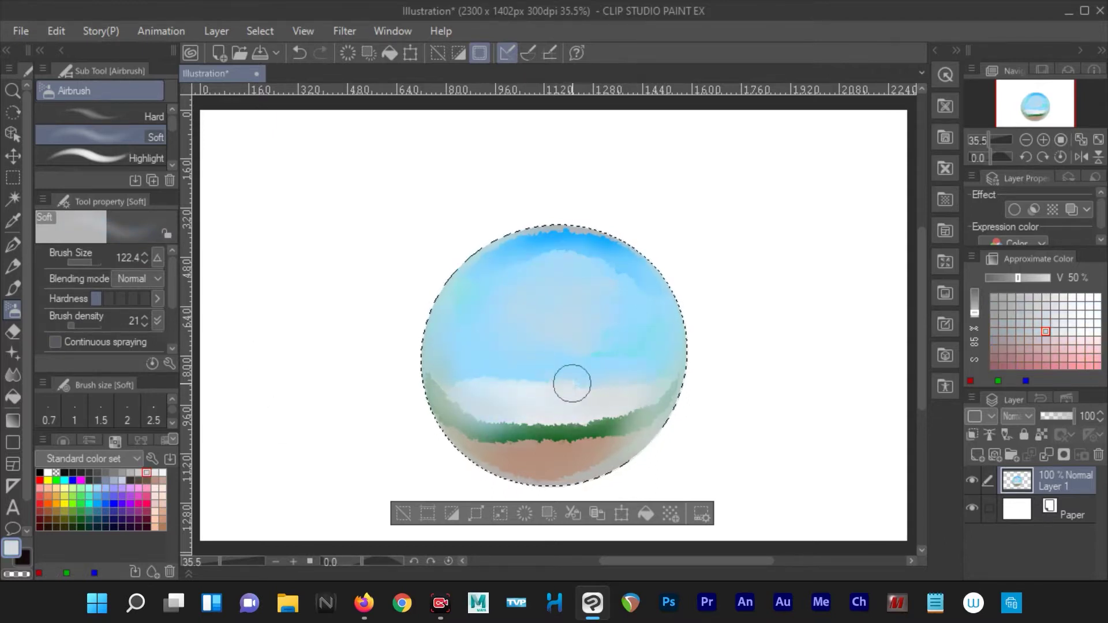
pyautogui.click(80, 511)
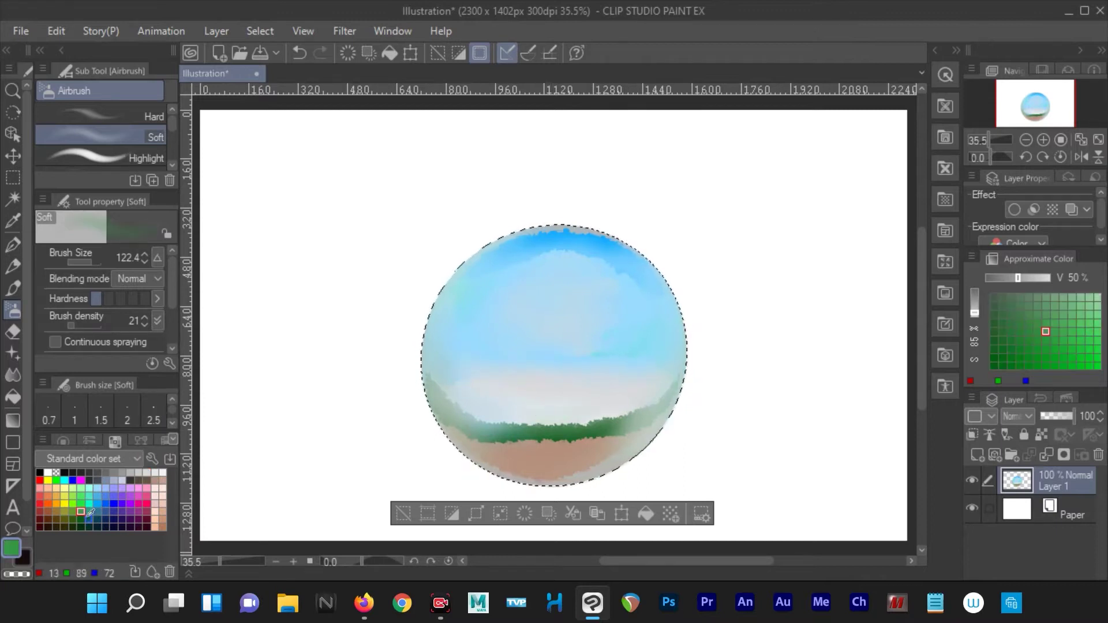
pyautogui.click(81, 519)
pyautogui.moveTo(475, 420)
pyautogui.mouseDown()
pyautogui.moveTo(673, 371)
pyautogui.moveTo(445, 408)
pyautogui.moveTo(456, 323)
pyautogui.mouseUp()
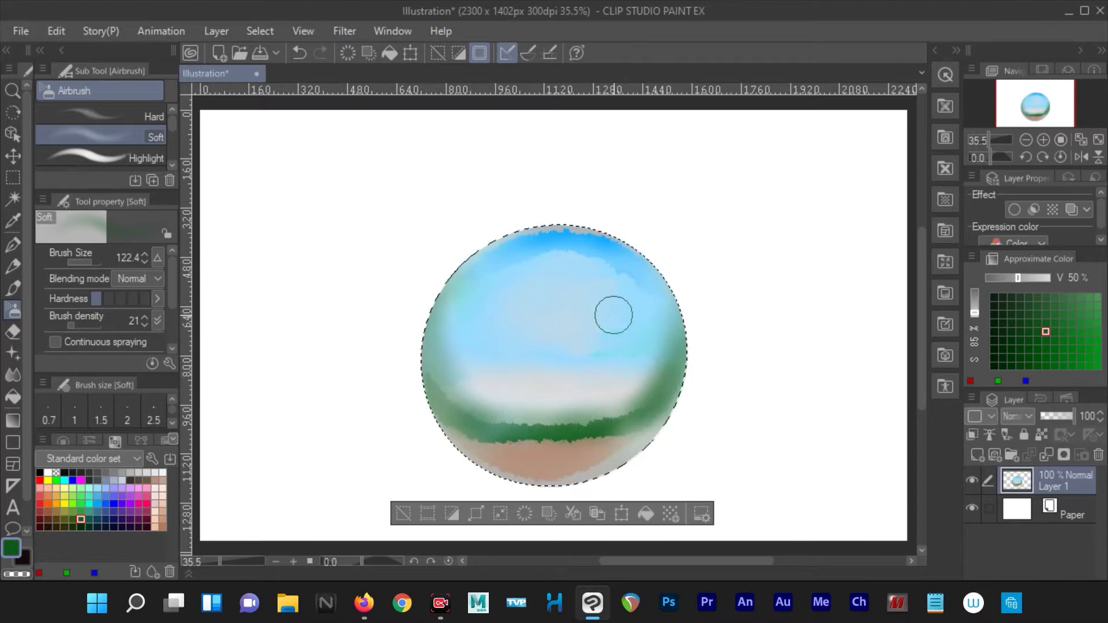
pyautogui.click(154, 472)
# - Cover the lower sky with pale blue and whitish Darker bleed strokes at opacity 37
pyautogui.press('b')
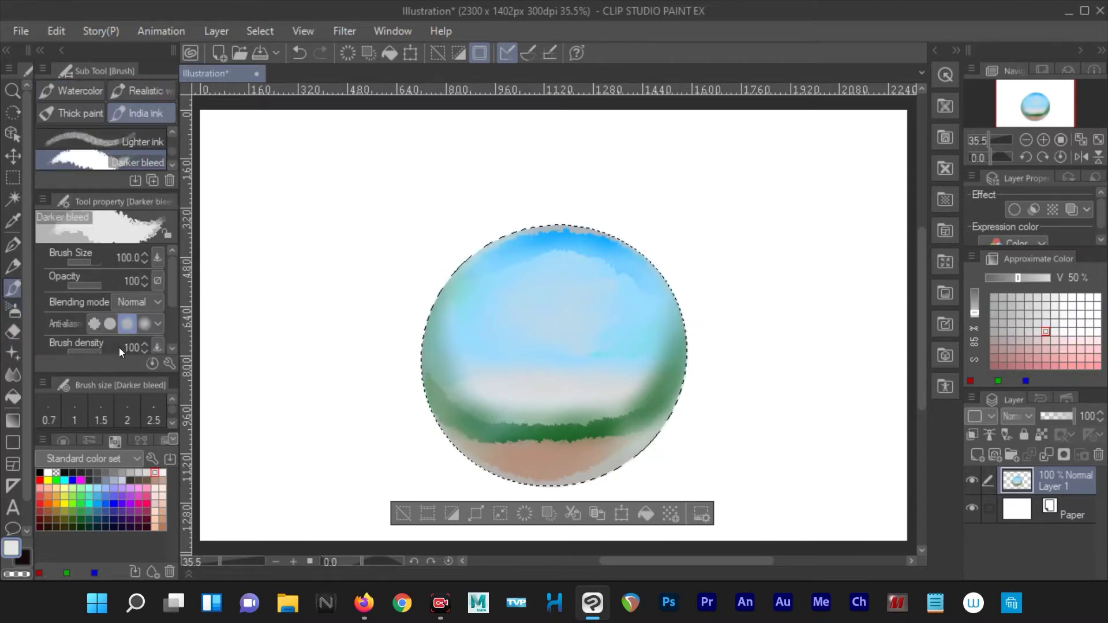
pyautogui.click(88, 263)
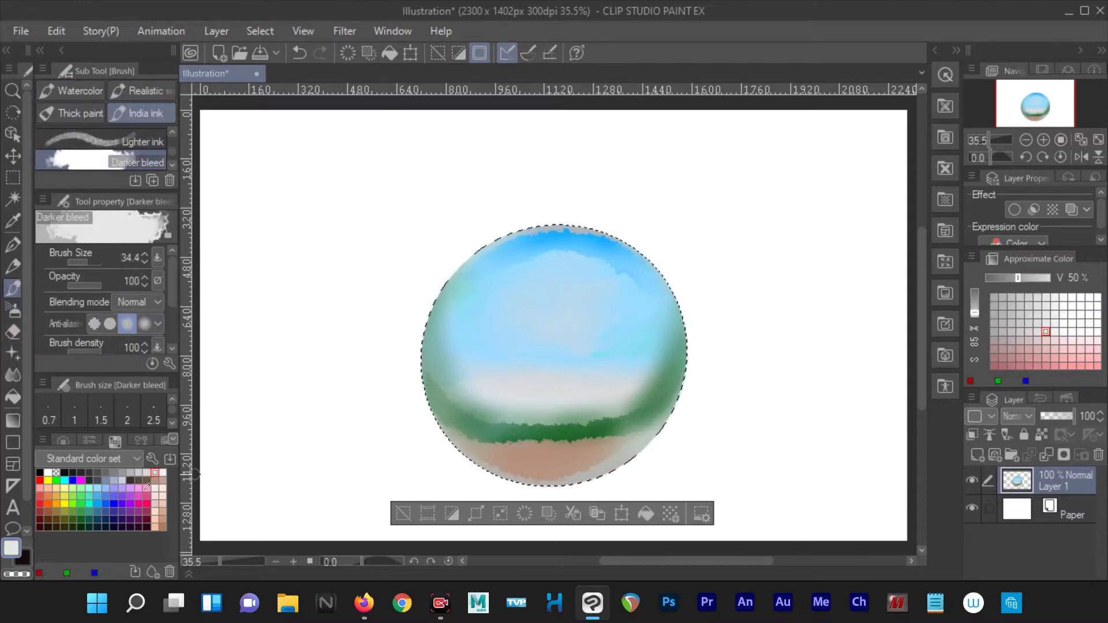
pyautogui.click(97, 488)
pyautogui.moveTo(607, 408); pyautogui.dragTo(650, 379)
pyautogui.click(77, 286)
pyautogui.moveTo(600, 418)
pyautogui.mouseDown()
pyautogui.moveTo(645, 384)
pyautogui.moveTo(480, 381)
pyautogui.moveTo(474, 311)
pyautogui.mouseUp()
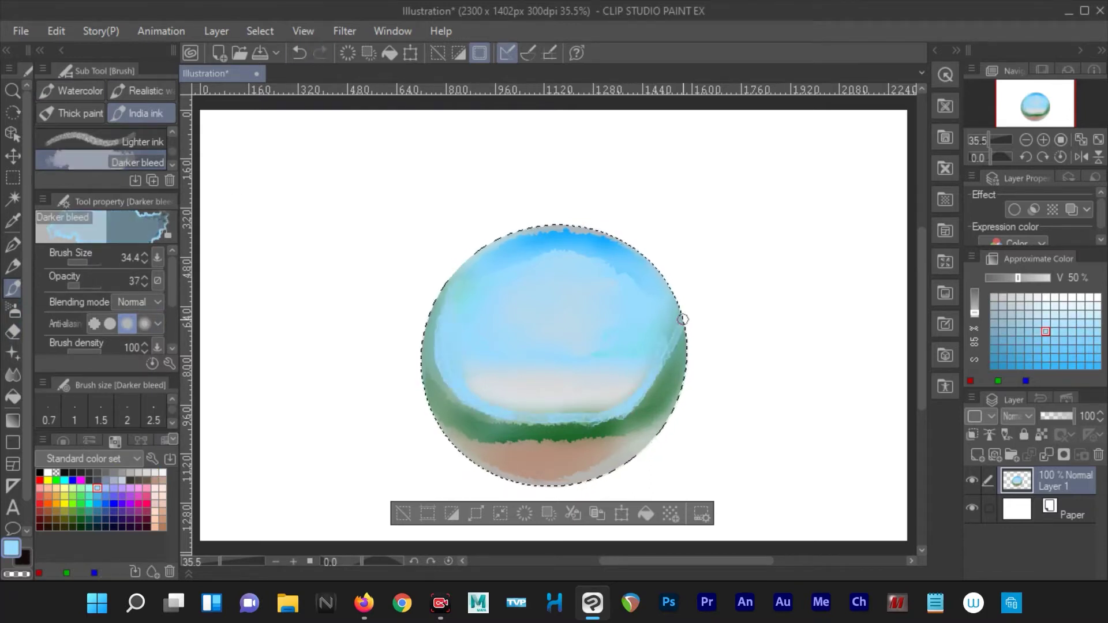
pyautogui.click(96, 260)
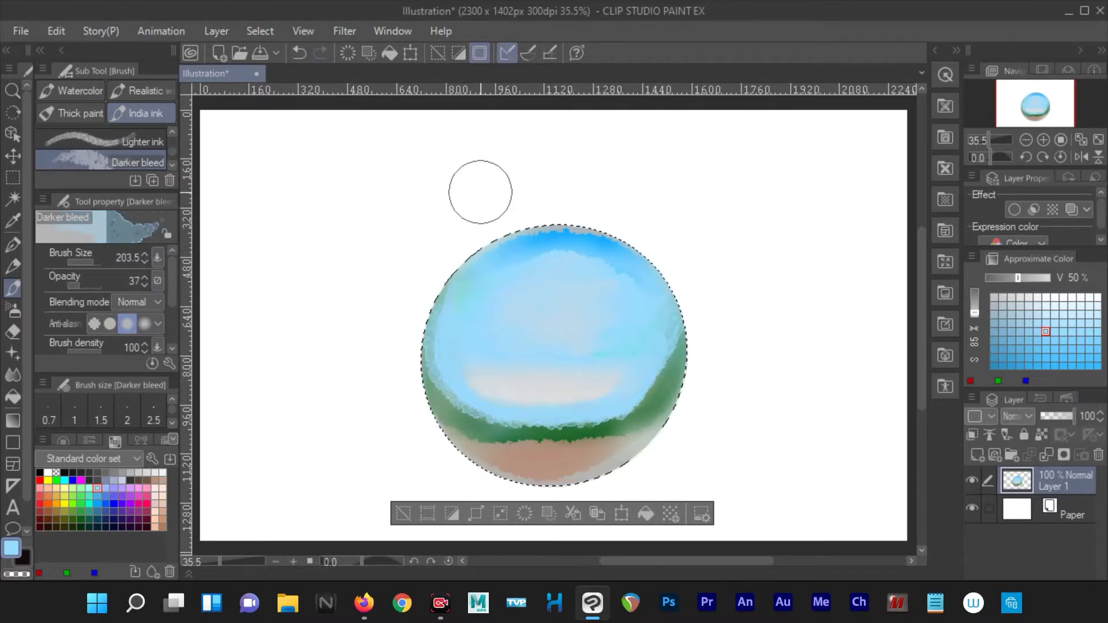
pyautogui.keyDown('alt'); pyautogui.click(603, 365); pyautogui.keyUp('alt')
pyautogui.moveTo(604, 366)
pyautogui.mouseDown()
pyautogui.moveTo(633, 361)
pyautogui.moveTo(583, 396)
pyautogui.moveTo(656, 279)
pyautogui.moveTo(453, 394)
pyautogui.moveTo(647, 365)
pyautogui.moveTo(578, 338)
pyautogui.mouseUp()
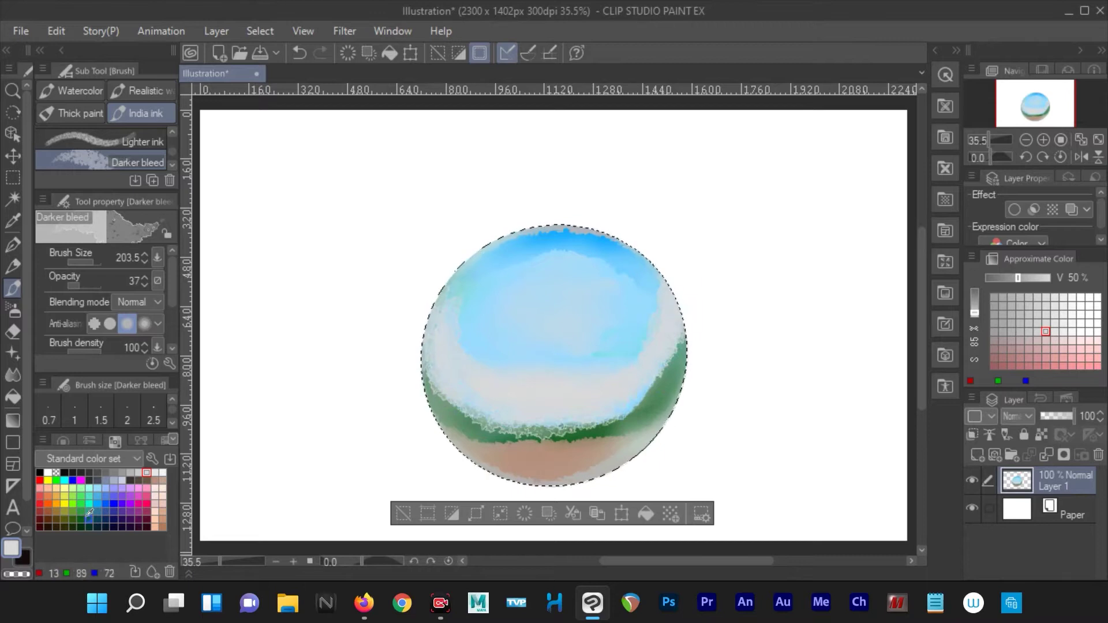
# - Paint and thicken a dark green band at size 57, opacity 49, then blend it
pyautogui.click(80, 520)
pyautogui.moveTo(140, 262); pyautogui.dragTo(116, 262)
pyautogui.moveTo(473, 428)
pyautogui.mouseDown()
pyautogui.moveTo(618, 433)
pyautogui.moveTo(664, 381)
pyautogui.moveTo(545, 427)
pyautogui.mouseUp()
pyautogui.moveTo(83, 286); pyautogui.dragTo(87, 286)
pyautogui.moveTo(663, 370)
pyautogui.mouseDown()
pyautogui.moveTo(577, 427)
pyautogui.moveTo(422, 375)
pyautogui.mouseUp()
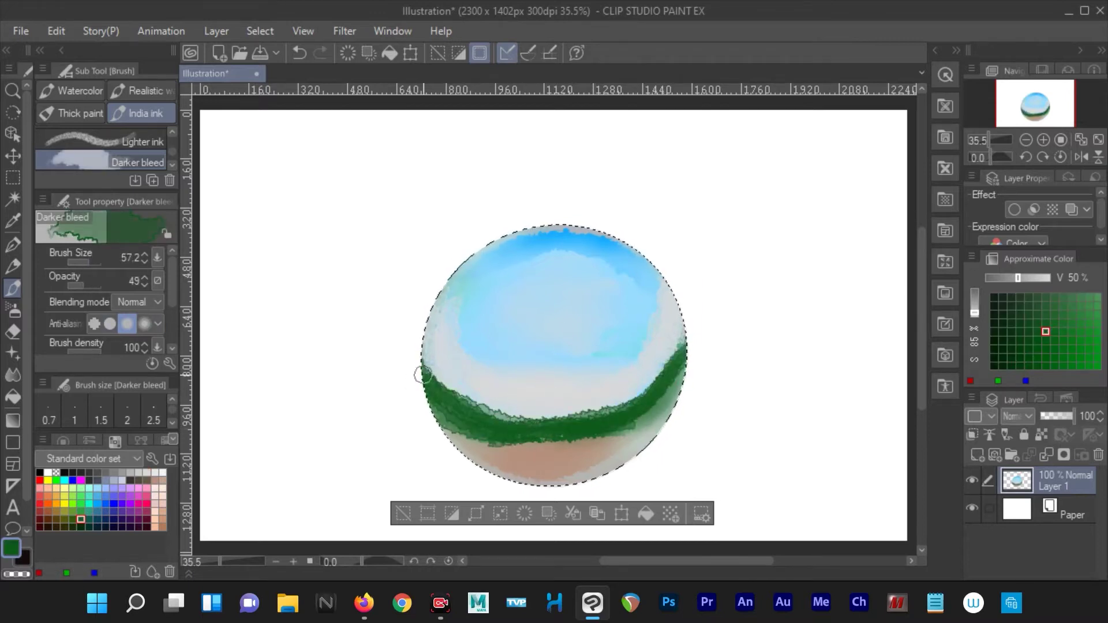
pyautogui.click(13, 374)
pyautogui.moveTo(527, 421)
pyautogui.mouseDown()
pyautogui.moveTo(651, 363)
pyautogui.moveTo(465, 391)
pyautogui.moveTo(604, 413)
pyautogui.moveTo(675, 324)
pyautogui.moveTo(494, 403)
pyautogui.moveTo(445, 371)
pyautogui.moveTo(456, 422)
pyautogui.moveTo(648, 378)
pyautogui.moveTo(635, 450)
pyautogui.moveTo(572, 462)
pyautogui.moveTo(440, 445)
pyautogui.moveTo(680, 334)
pyautogui.moveTo(445, 440)
pyautogui.moveTo(629, 448)
pyautogui.moveTo(508, 257)
pyautogui.moveTo(502, 349)
pyautogui.mouseUp()
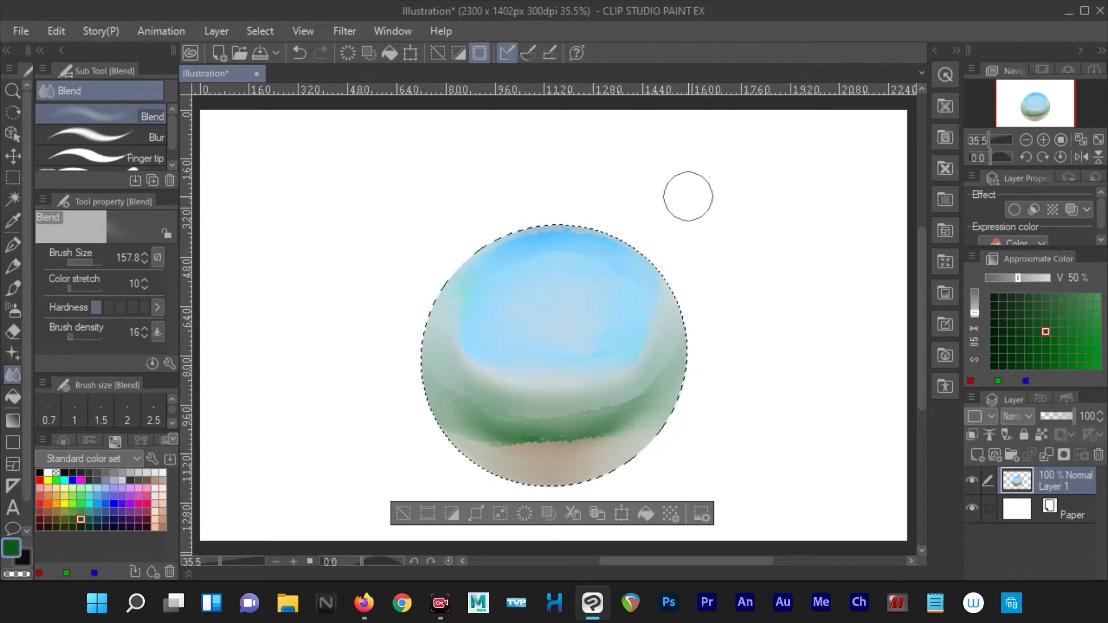
# - Darken and smooth the green band on both sides with soft airbrush spray
pyautogui.click(80, 527)
pyautogui.press('b')
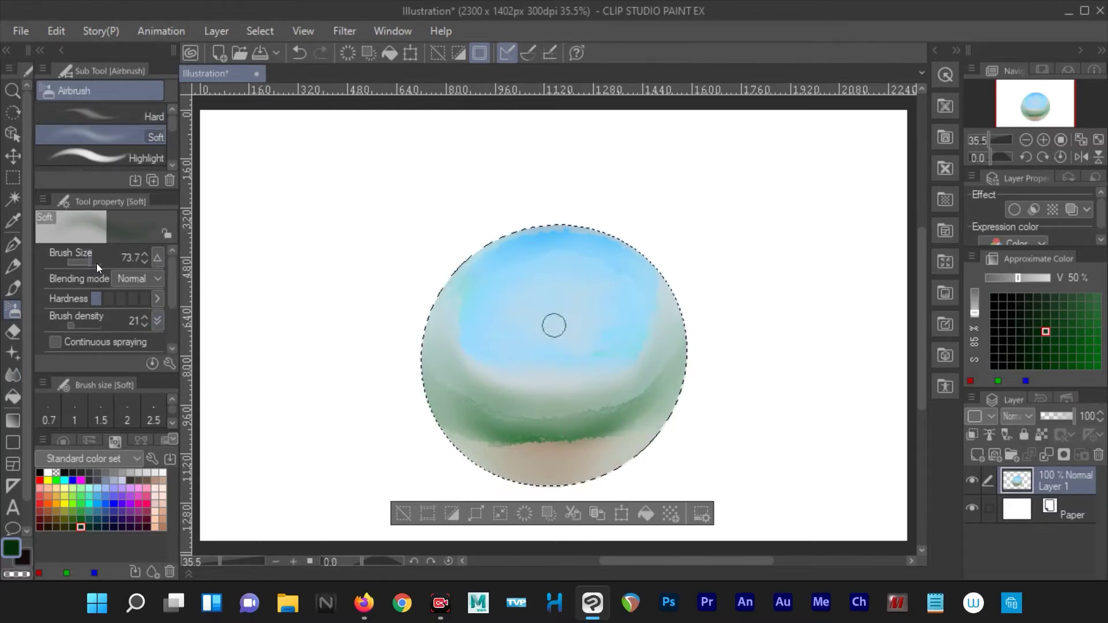
pyautogui.moveTo(564, 421)
pyautogui.mouseDown()
pyautogui.moveTo(634, 403)
pyautogui.moveTo(523, 420)
pyautogui.moveTo(411, 312)
pyautogui.mouseUp()
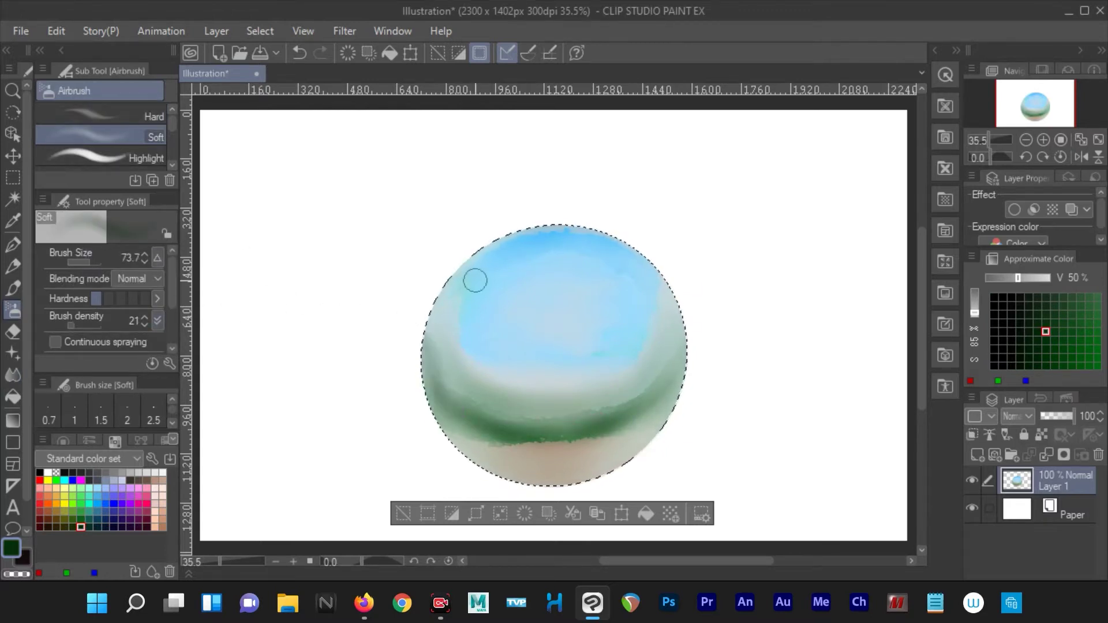
pyautogui.moveTo(623, 416); pyautogui.dragTo(445, 253)
pyautogui.moveTo(582, 424)
pyautogui.mouseDown()
pyautogui.moveTo(457, 383)
pyautogui.moveTo(638, 383)
pyautogui.moveTo(447, 398)
pyautogui.mouseUp()
pyautogui.click(73, 472)
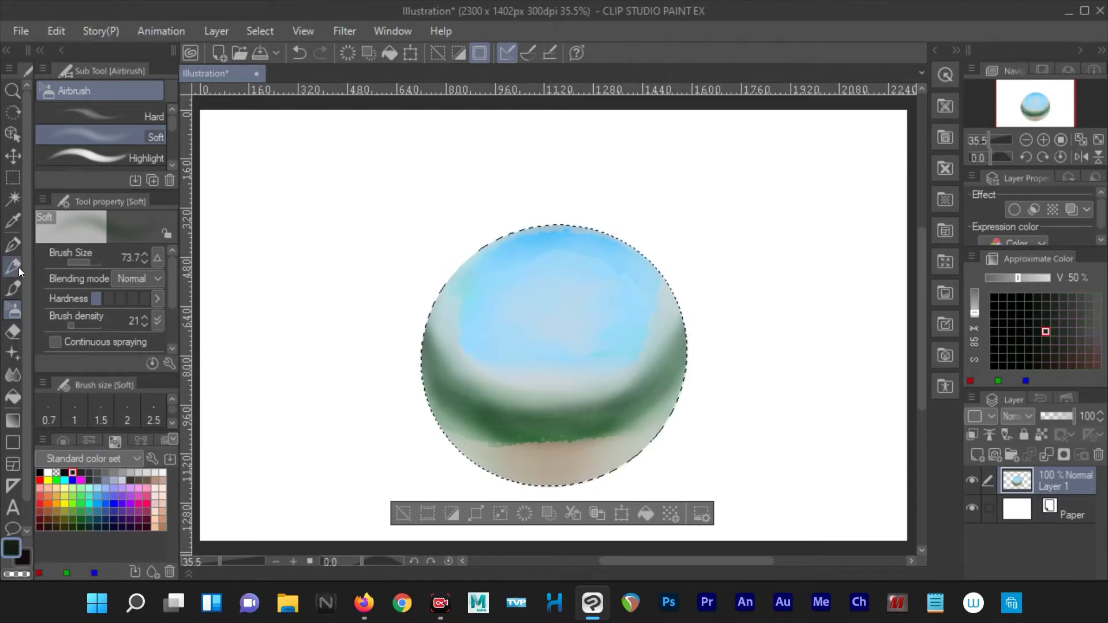
# - Dab small black tree shapes along the green band, including a tall central tree
pyautogui.click(19, 285)
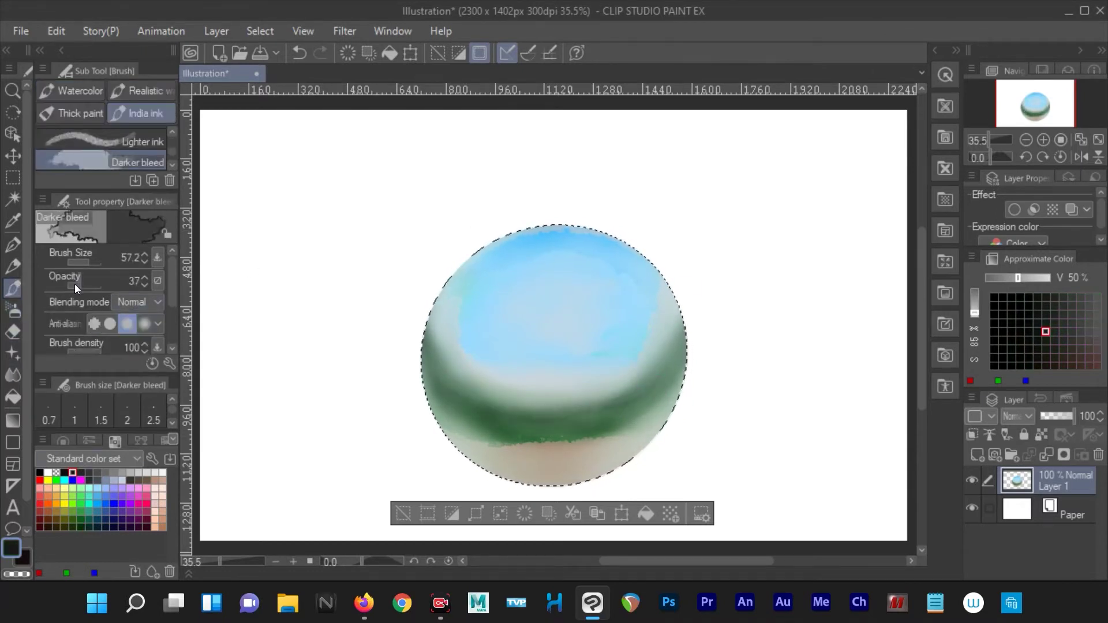
pyautogui.click(69, 263)
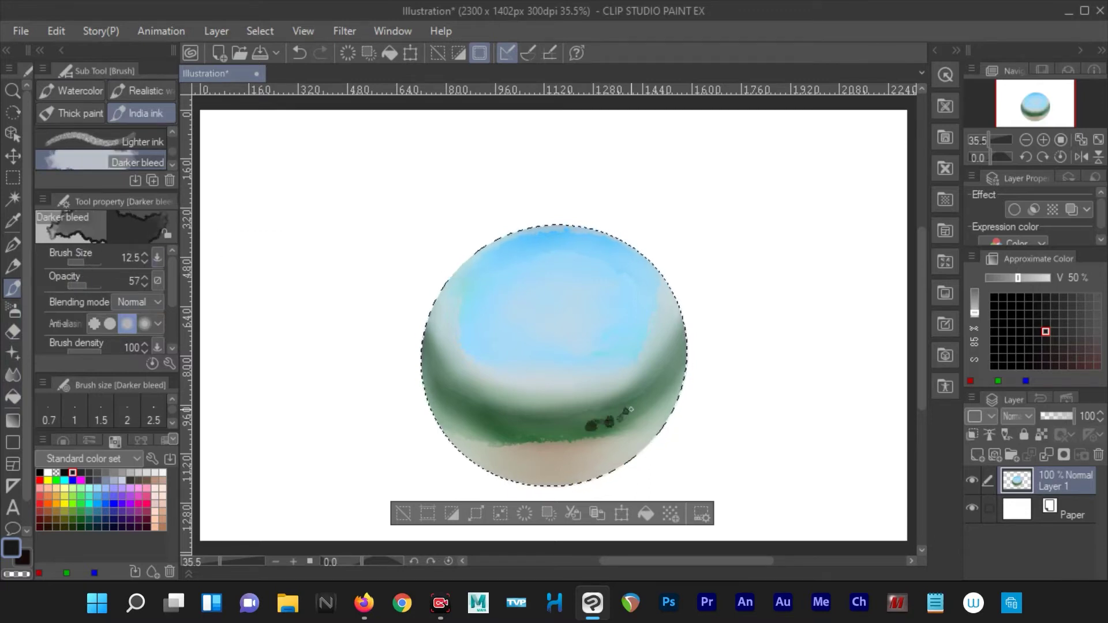
pyautogui.moveTo(516, 417); pyautogui.dragTo(473, 406)
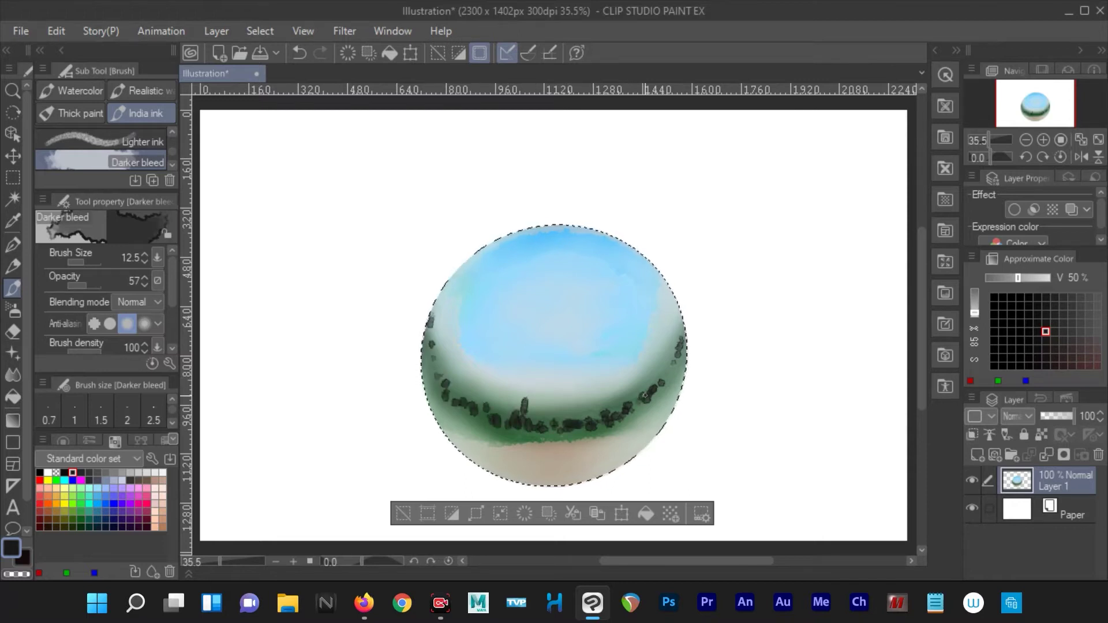
pyautogui.moveTo(576, 421); pyautogui.dragTo(577, 406)
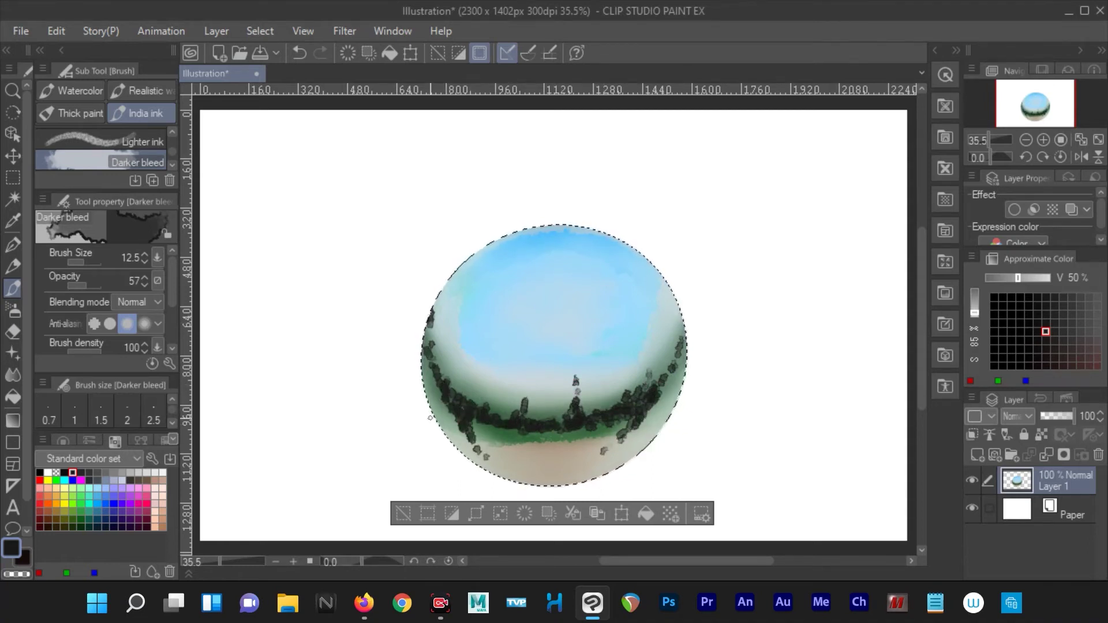
# - Fleck the dark trees with light grey and mint-green highlight dabs
pyautogui.click(130, 473)
pyautogui.moveTo(681, 346); pyautogui.dragTo(573, 411)
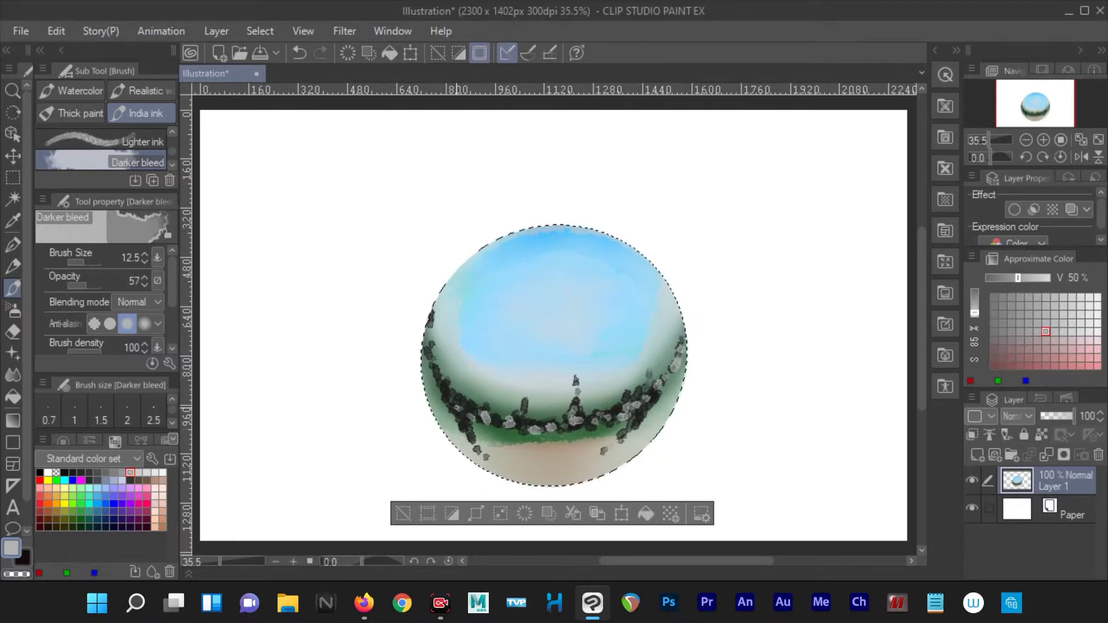
pyautogui.click(90, 496)
pyautogui.click(575, 413)
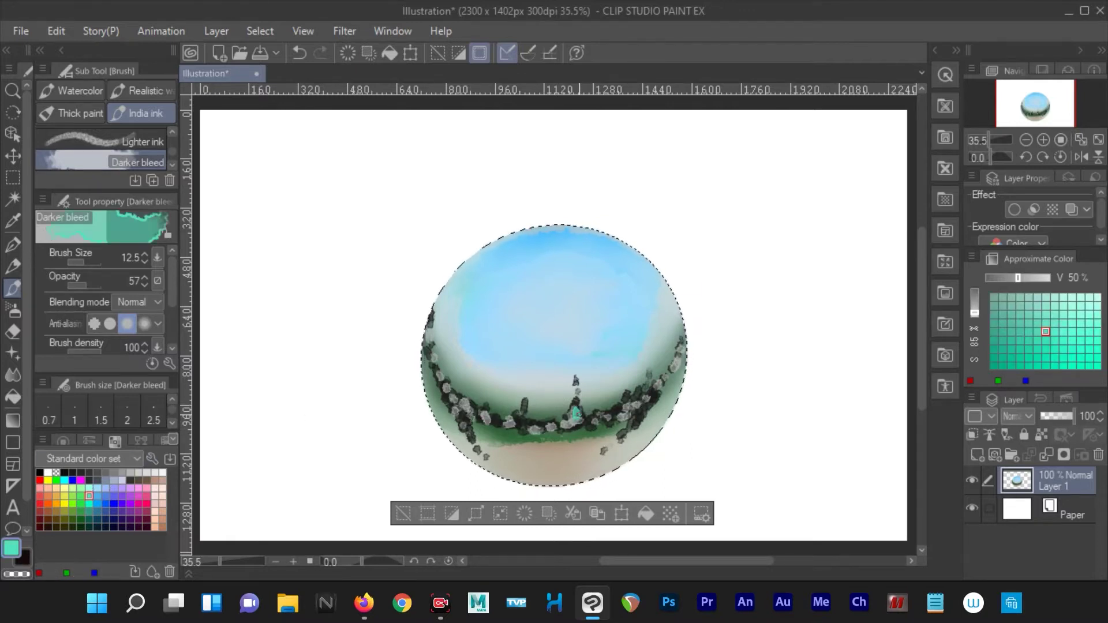
pyautogui.moveTo(681, 352); pyautogui.dragTo(485, 419)
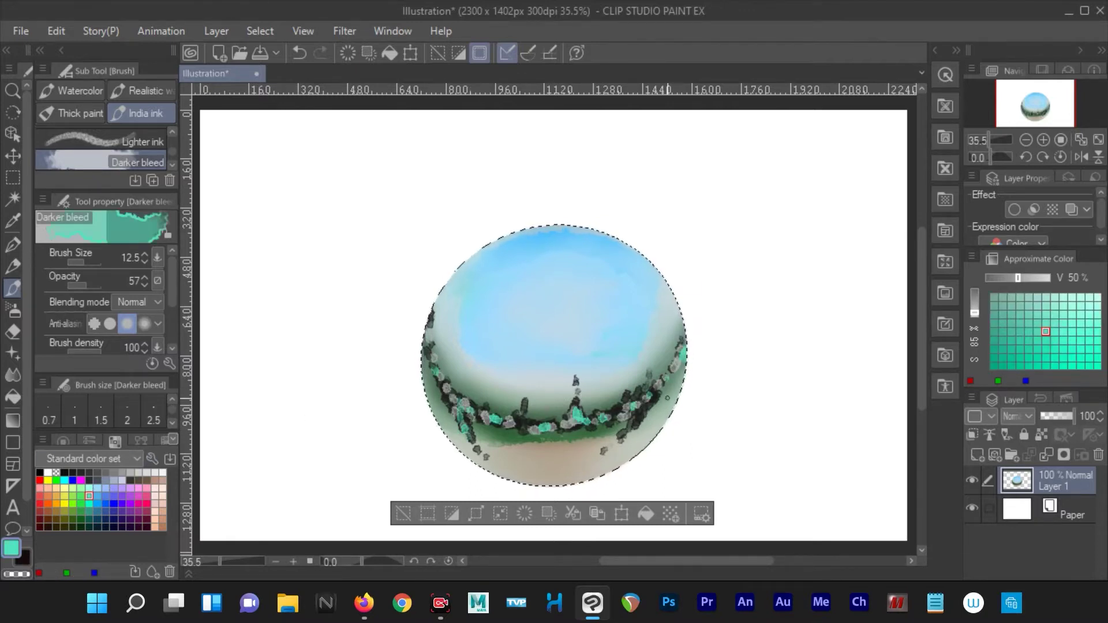
pyautogui.click(89, 472)
pyautogui.press('p')
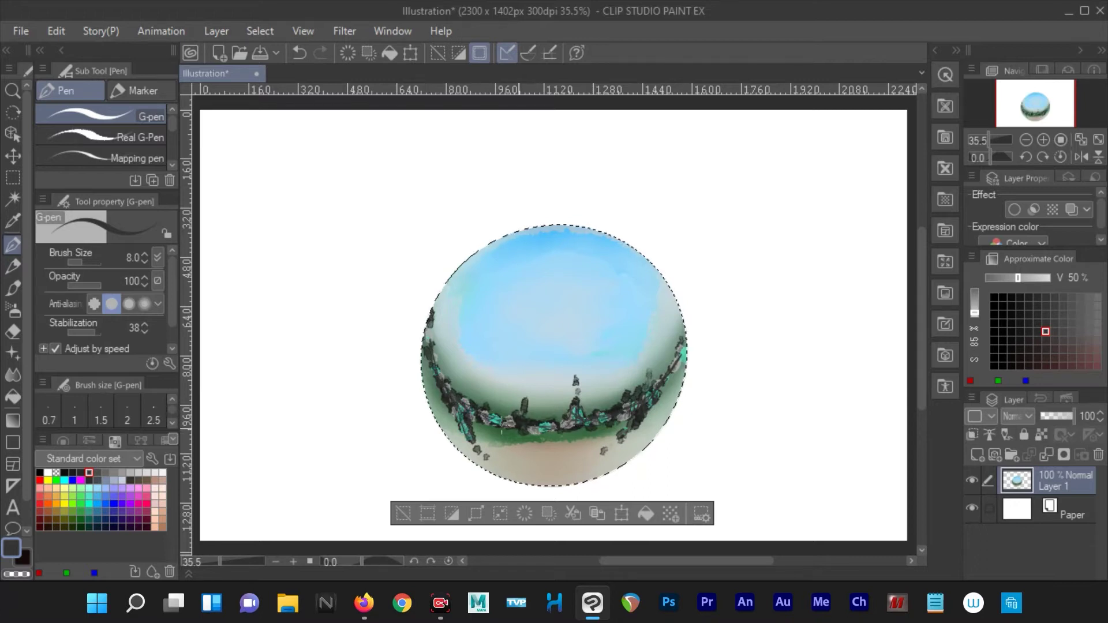
# - Set the G-pen to dark green at size 26.7 for foliage, then ready the yellow soft airbrush
pyautogui.click(81, 519)
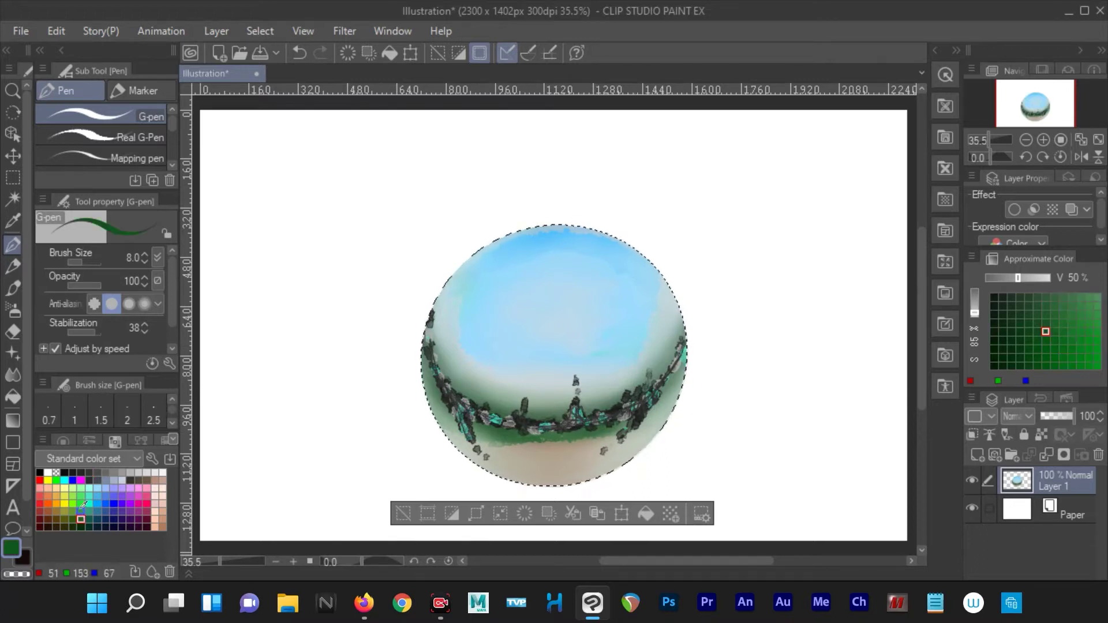
pyautogui.click(86, 263)
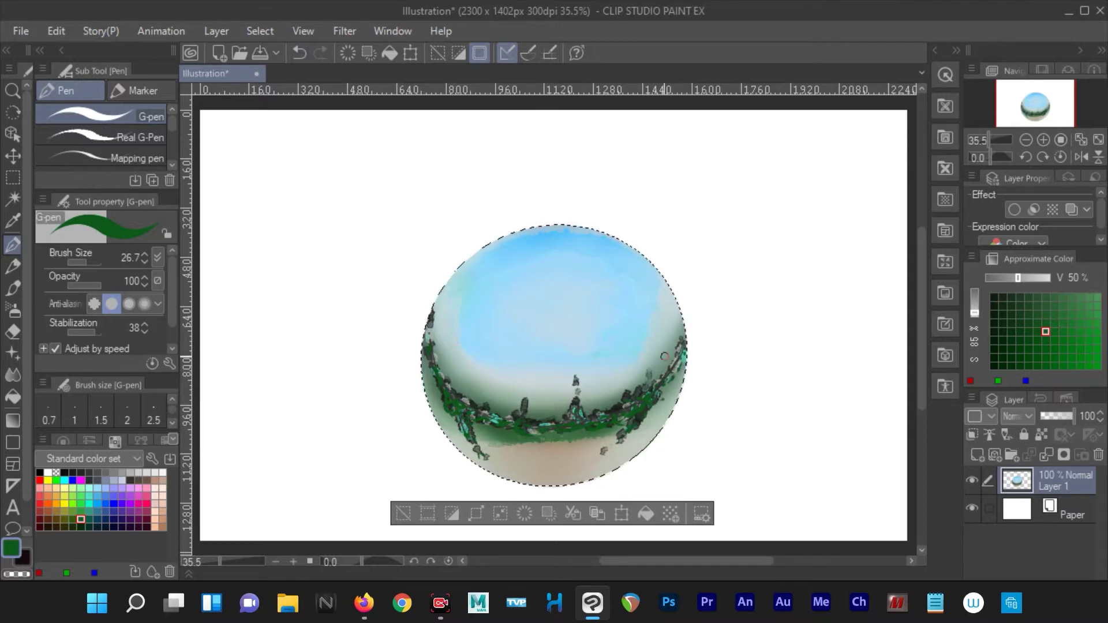
pyautogui.click(20, 305)
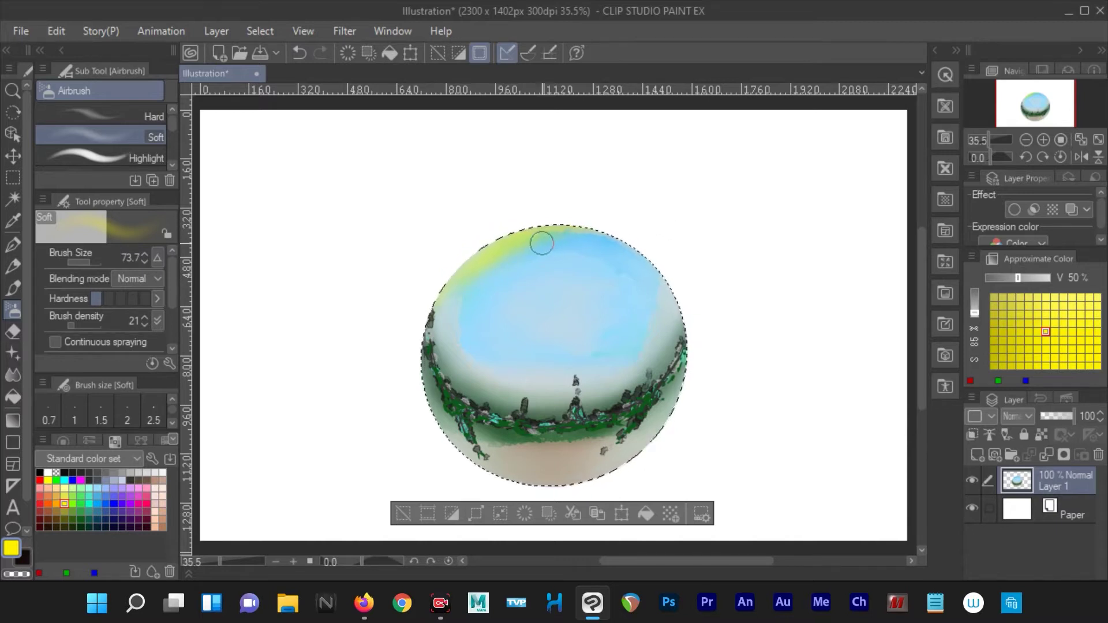
# - Airbrush sampled dark green at the band's lower left and blend the tree band softer
pyautogui.press('i')
pyautogui.click(605, 247)
pyautogui.press('b')
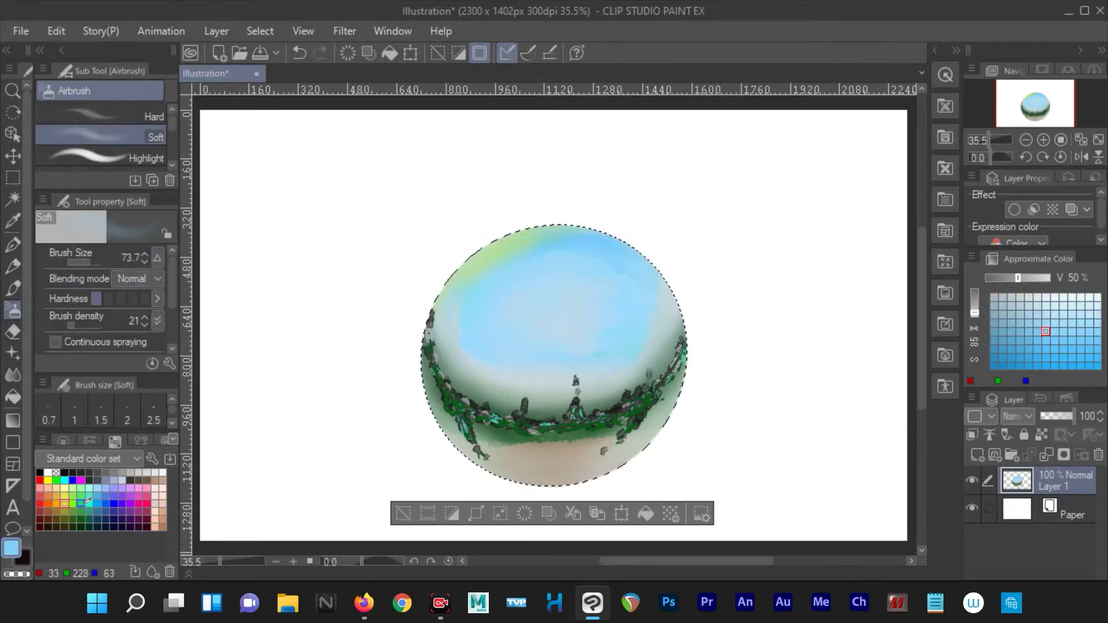
pyautogui.keyDown('alt'); pyautogui.click(571, 404); pyautogui.keyUp('alt')
pyautogui.moveTo(470, 437); pyautogui.dragTo(456, 423)
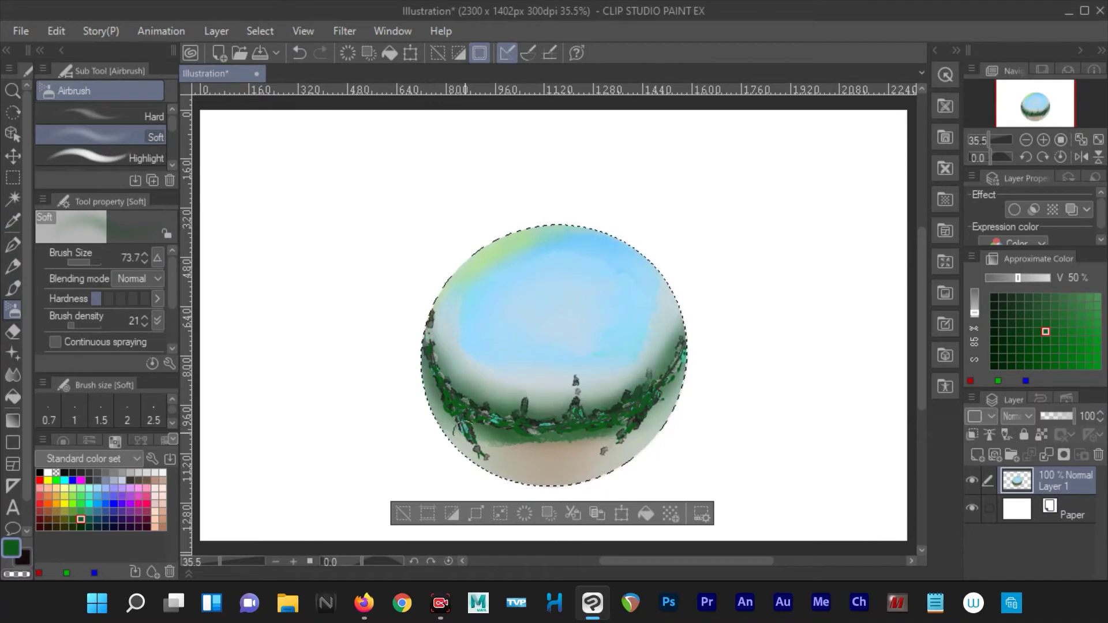
pyautogui.click(12, 375)
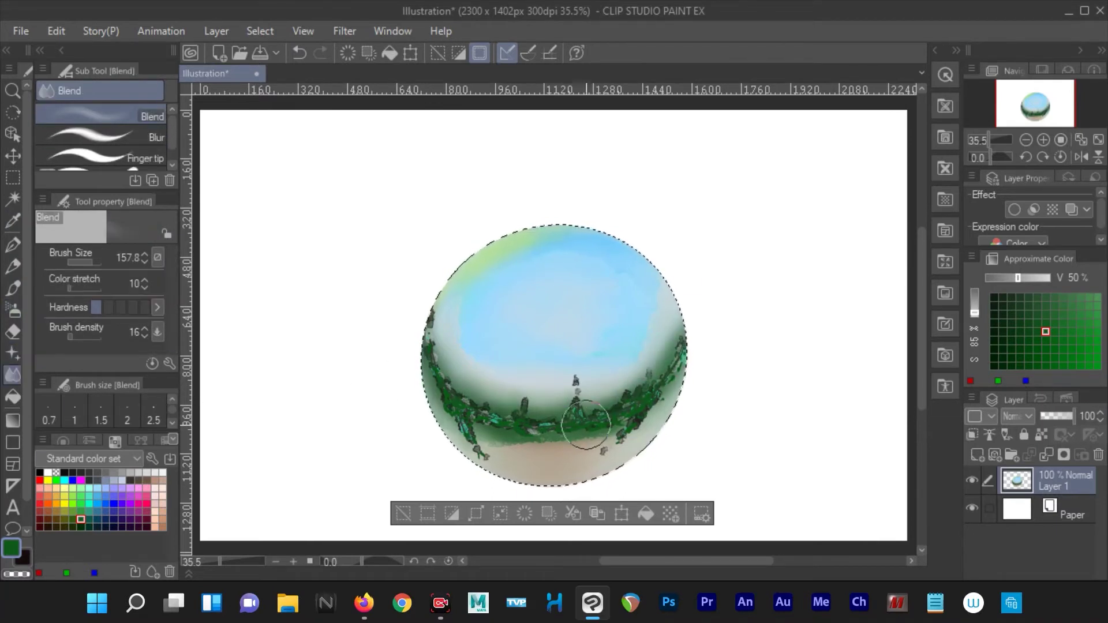
pyautogui.moveTo(589, 413)
pyautogui.mouseDown()
pyautogui.moveTo(614, 396)
pyautogui.moveTo(441, 322)
pyautogui.moveTo(519, 421)
pyautogui.moveTo(662, 381)
pyautogui.mouseUp()
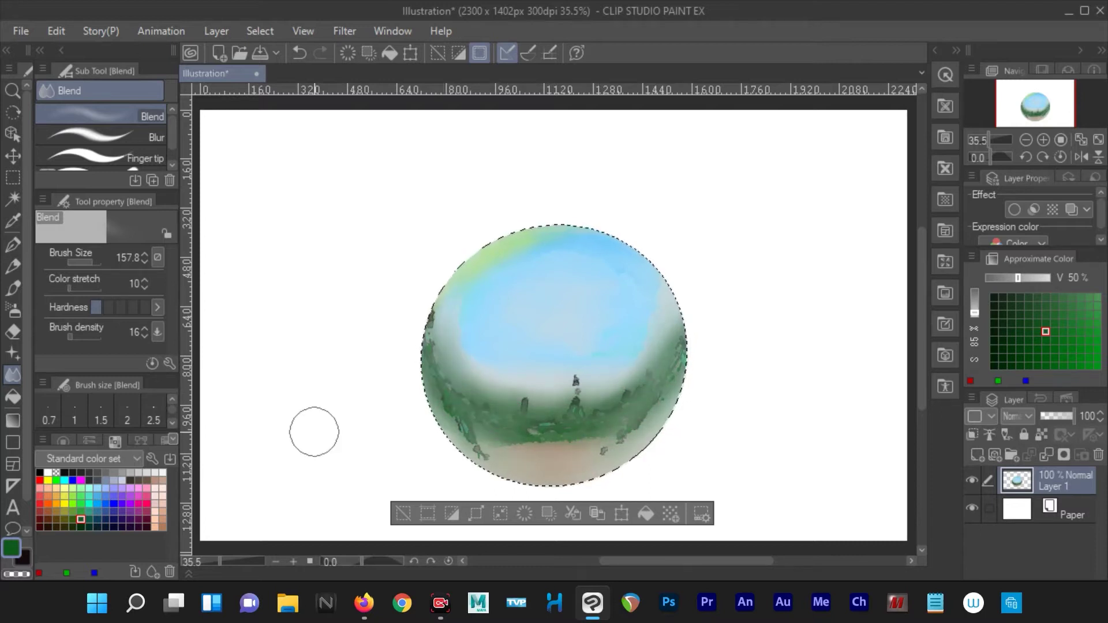
# - Airbrush tan and brown ground along the sphere's bottom and blend it smooth
pyautogui.keyDown('alt'); pyautogui.click(567, 454); pyautogui.keyUp('alt')
pyautogui.press('b')
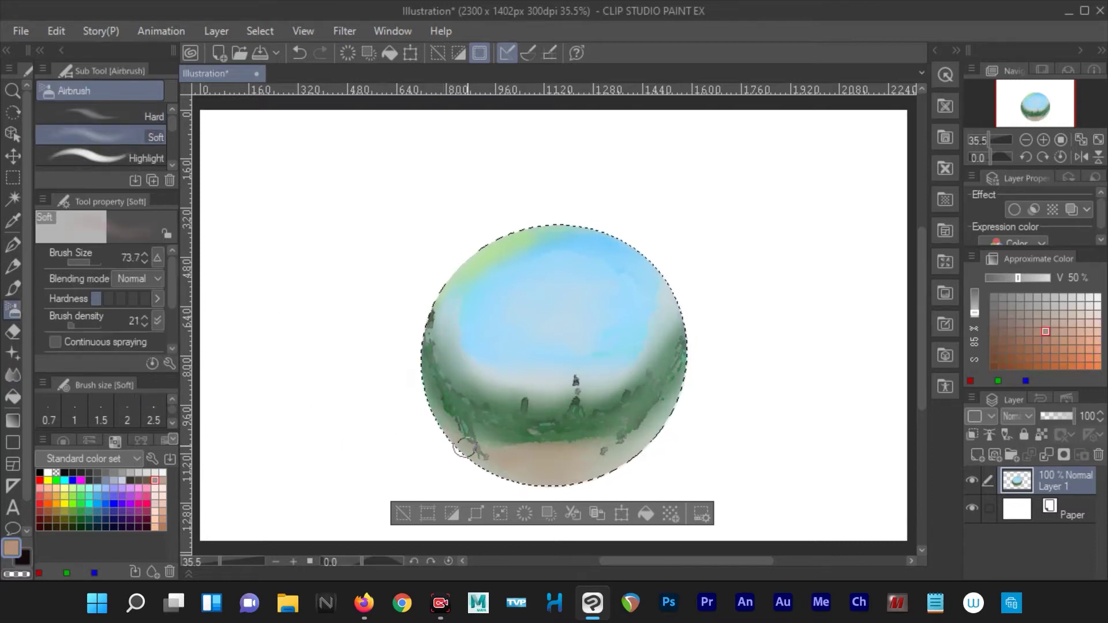
pyautogui.moveTo(468, 455); pyautogui.dragTo(575, 448)
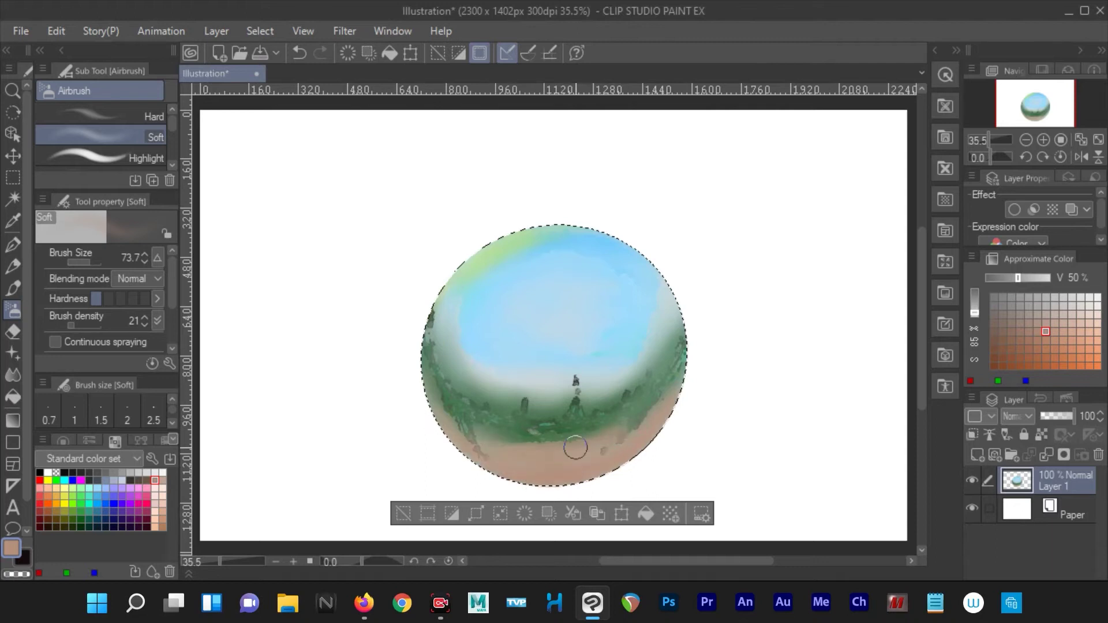
pyautogui.moveTo(612, 459); pyautogui.dragTo(502, 465)
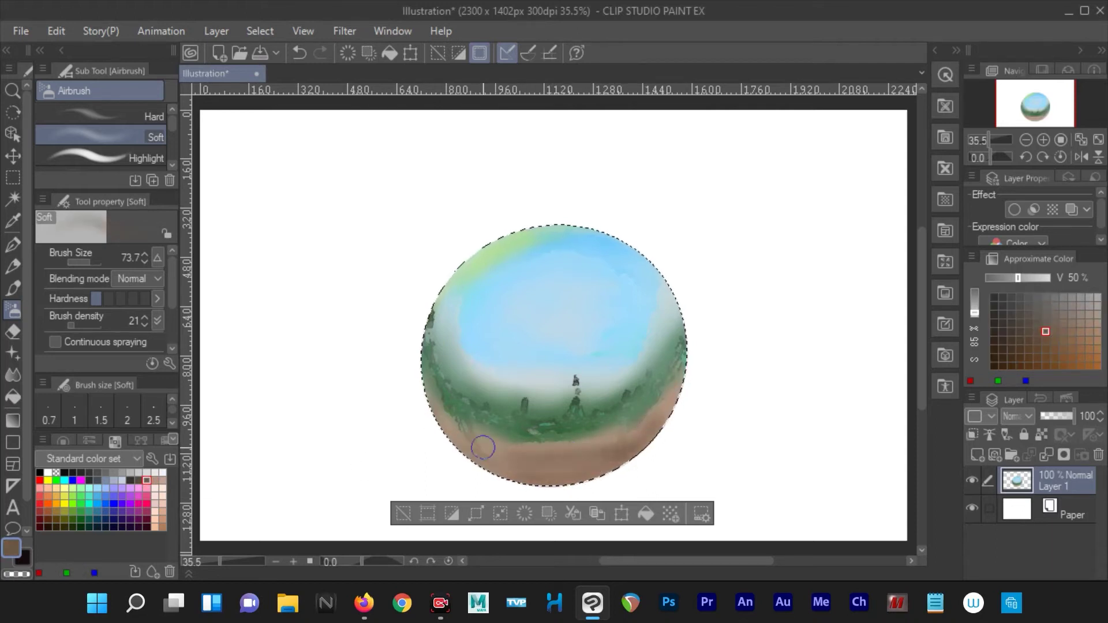
pyautogui.moveTo(606, 464); pyautogui.dragTo(502, 466)
pyautogui.click(138, 481)
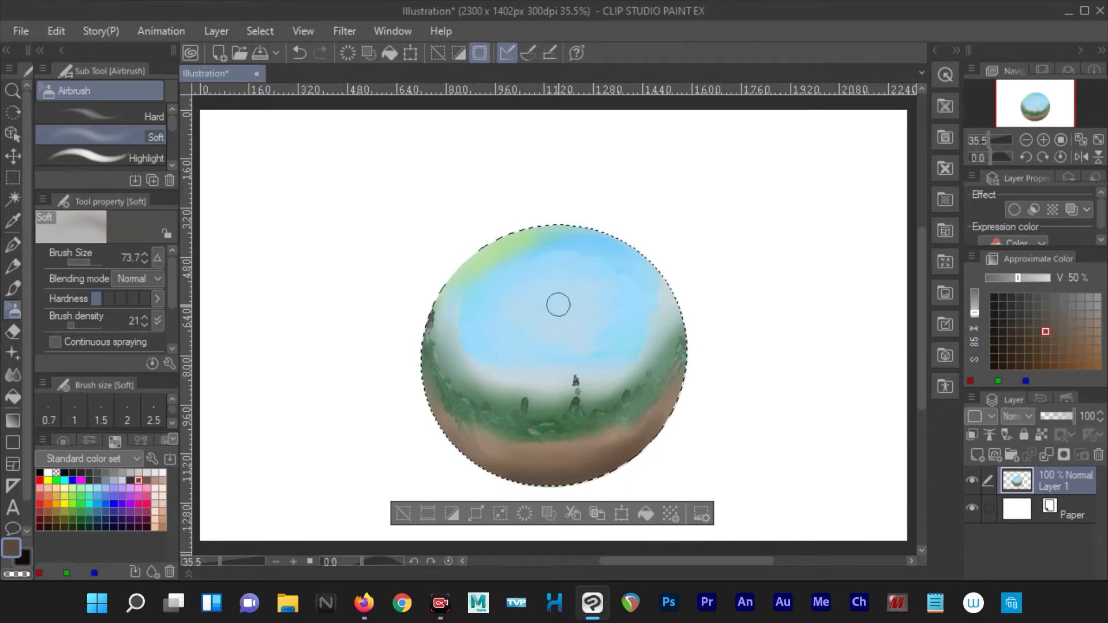
pyautogui.click(12, 375)
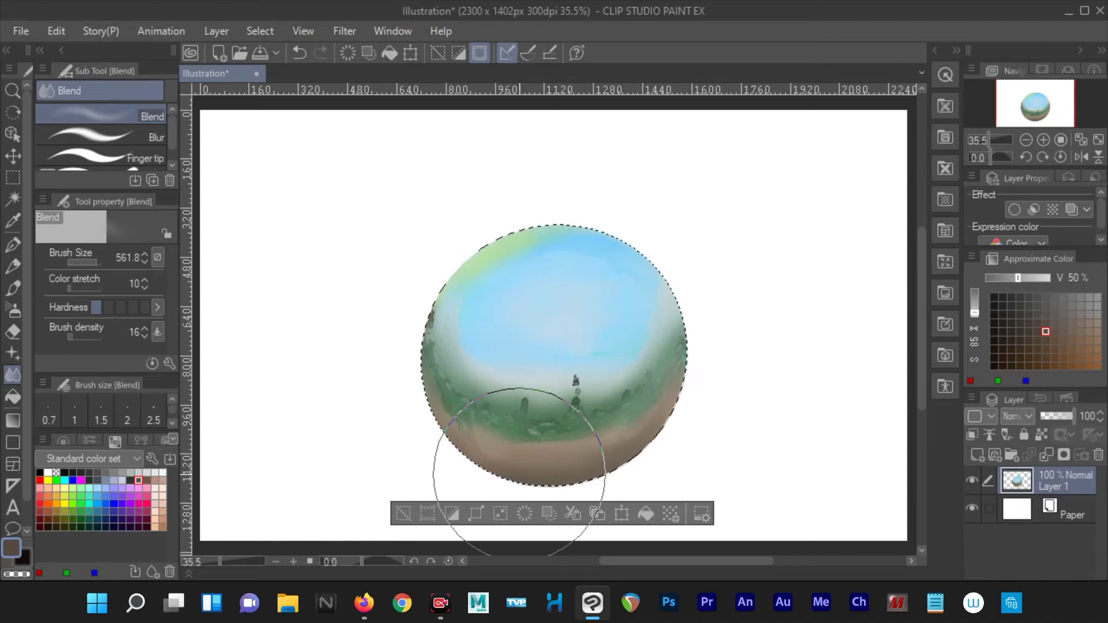
pyautogui.click(163, 472)
pyautogui.click(12, 310)
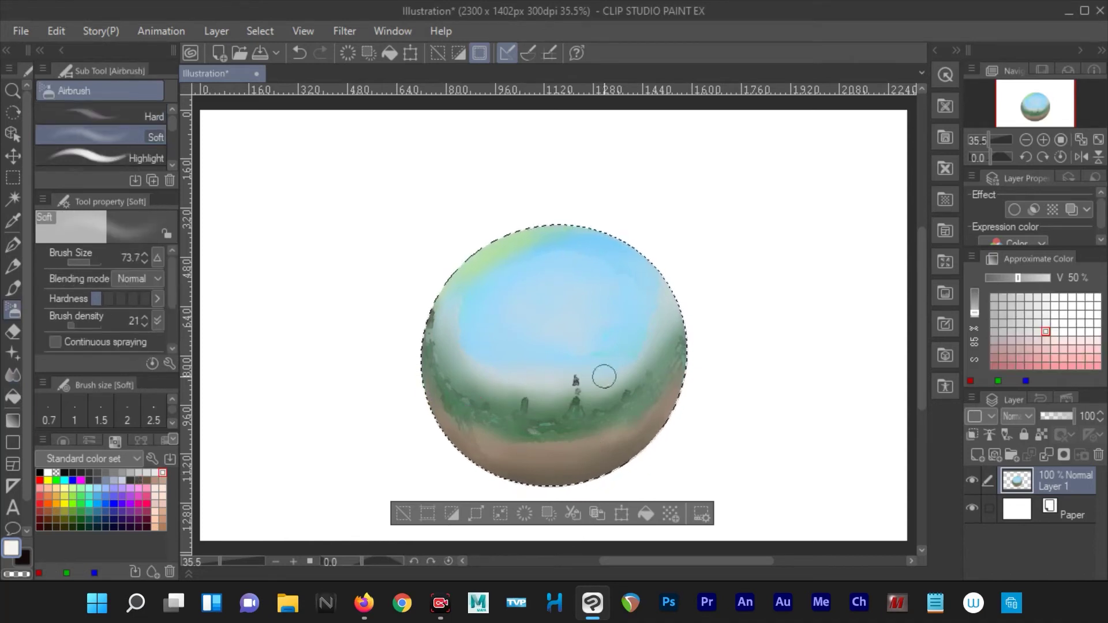
# - Airbrush a white glow along the lower-right and right edge, with grey shading beneath
pyautogui.moveTo(595, 383)
pyautogui.mouseDown()
pyautogui.moveTo(641, 353)
pyautogui.moveTo(626, 374)
pyautogui.moveTo(484, 386)
pyautogui.moveTo(455, 337)
pyautogui.moveTo(453, 306)
pyautogui.mouseUp()
pyautogui.moveTo(643, 360); pyautogui.dragTo(657, 251)
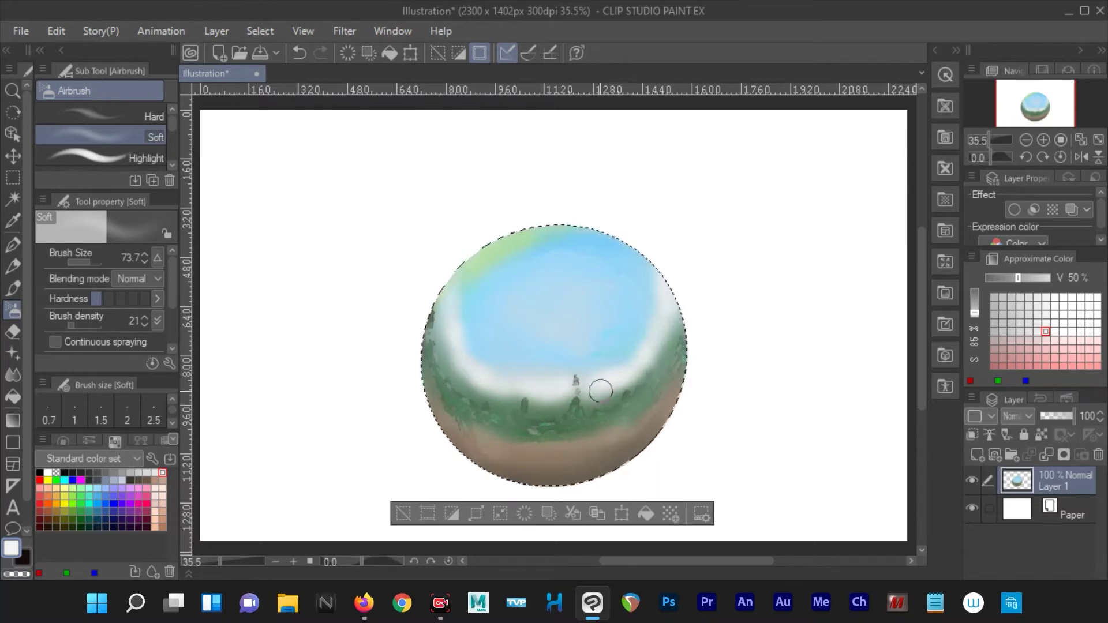
pyautogui.click(131, 473)
pyautogui.moveTo(587, 401)
pyautogui.mouseDown()
pyautogui.moveTo(485, 404)
pyautogui.moveTo(452, 359)
pyautogui.moveTo(529, 401)
pyautogui.moveTo(623, 399)
pyautogui.mouseUp()
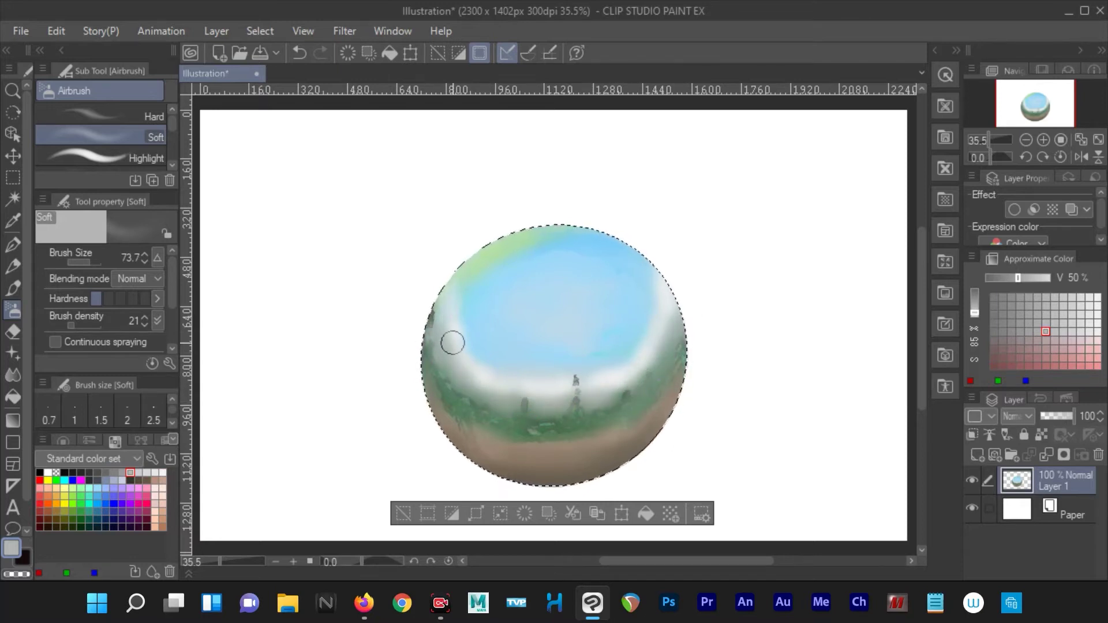
# - Sample light blue from the sphere's top and airbrush faint pale clouds across the sky
pyautogui.press('i')
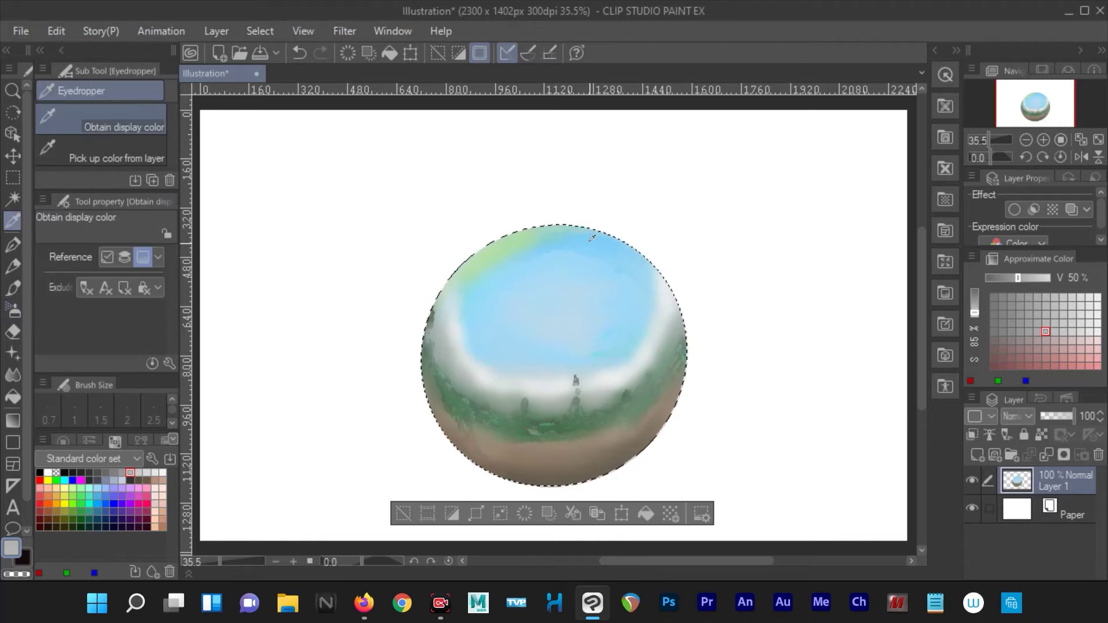
pyautogui.click(554, 235)
pyautogui.press('b')
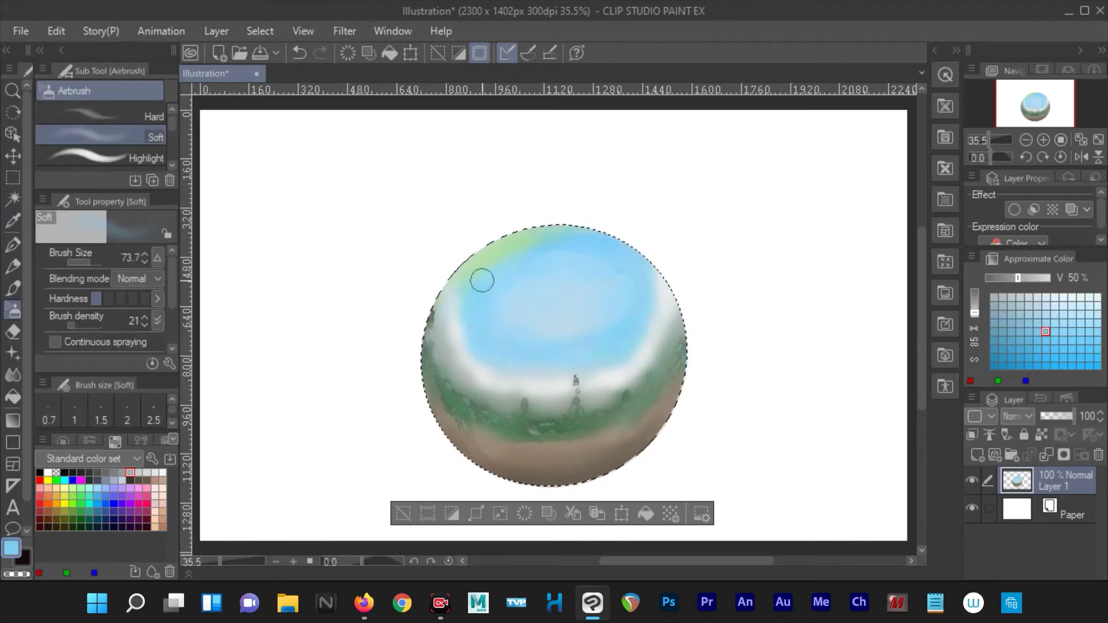
pyautogui.moveTo(484, 304)
pyautogui.mouseDown()
pyautogui.moveTo(567, 329)
pyautogui.moveTo(485, 328)
pyautogui.moveTo(644, 265)
pyautogui.mouseUp()
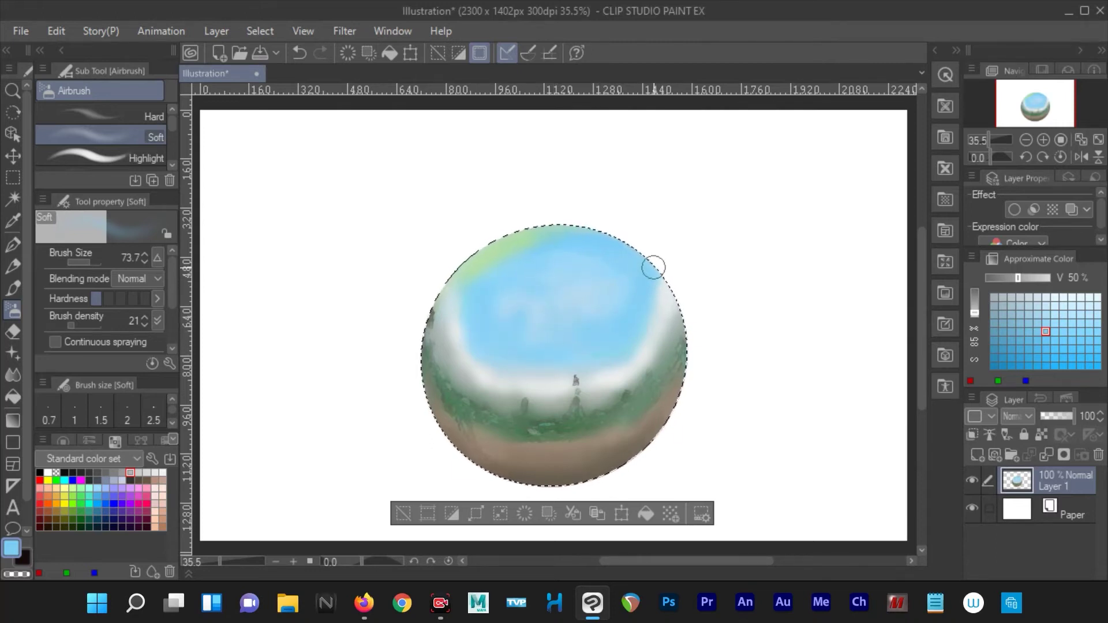
# - Airbrush deep blue along the upper-right edge and upper-left sky
pyautogui.click(106, 504)
pyautogui.moveTo(667, 253)
pyautogui.mouseDown()
pyautogui.moveTo(618, 255)
pyautogui.moveTo(451, 315)
pyautogui.moveTo(465, 329)
pyautogui.moveTo(606, 277)
pyautogui.moveTo(648, 329)
pyautogui.moveTo(627, 254)
pyautogui.moveTo(513, 257)
pyautogui.moveTo(676, 278)
pyautogui.mouseUp()
pyautogui.click(98, 504)
pyautogui.click(114, 503)
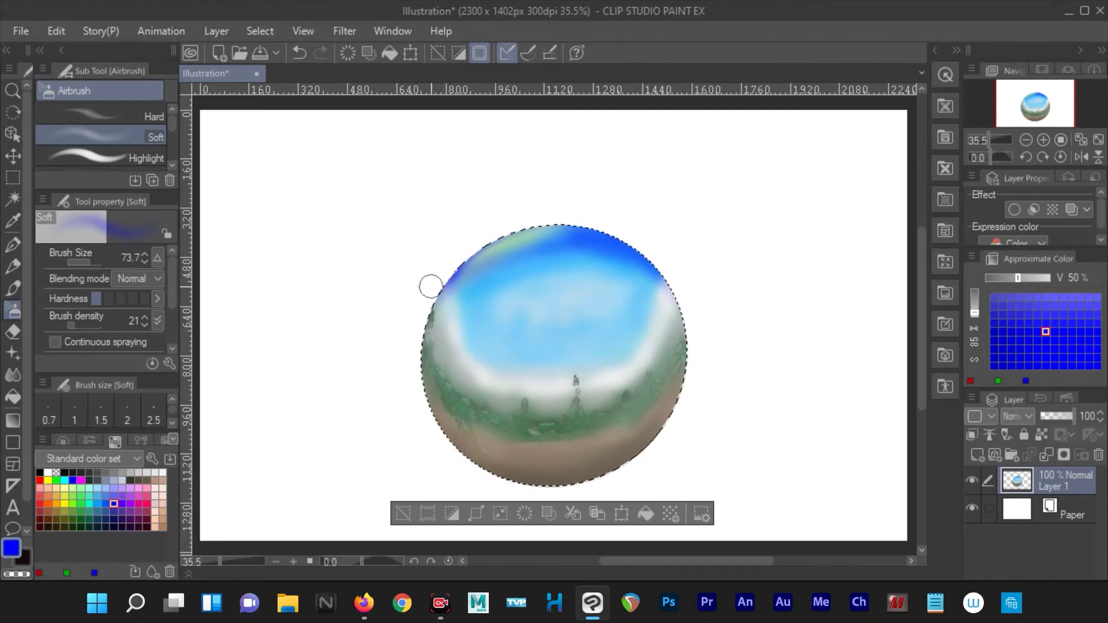
pyautogui.moveTo(583, 254); pyautogui.dragTo(473, 289)
# - Pick a lighter sky blue, sample sandy brown from the ground, and ready a white pen
pyautogui.keyDown('alt'); pyautogui.click(514, 271); pyautogui.keyUp('alt')
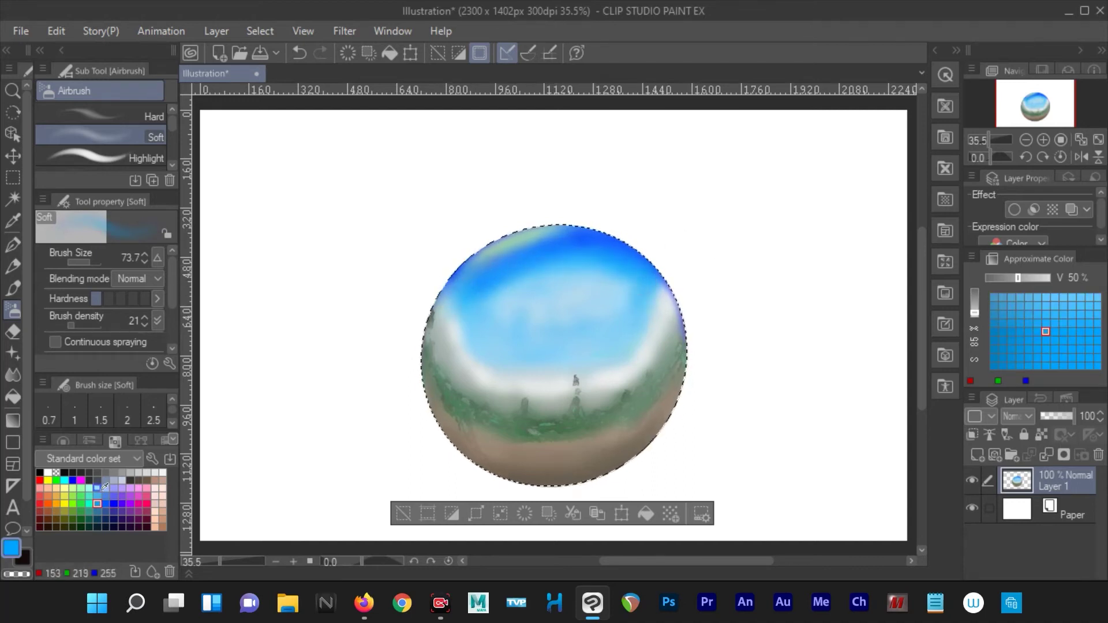
pyautogui.keyDown('alt'); pyautogui.click(597, 297); pyautogui.keyUp('alt')
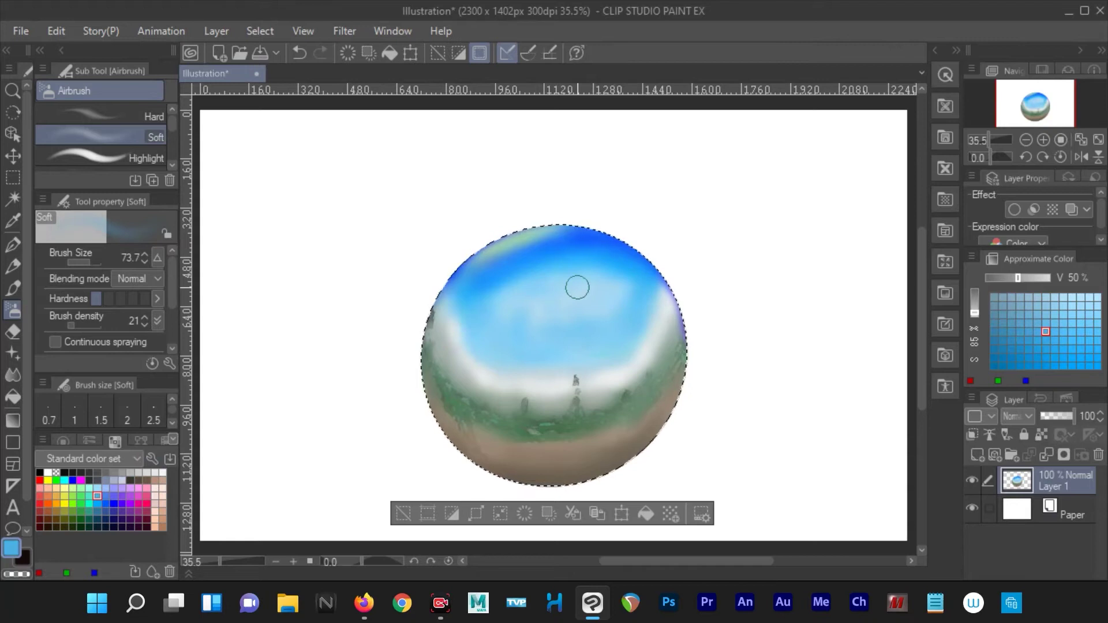
pyautogui.keyDown('alt'); pyautogui.click(585, 449); pyautogui.keyUp('alt')
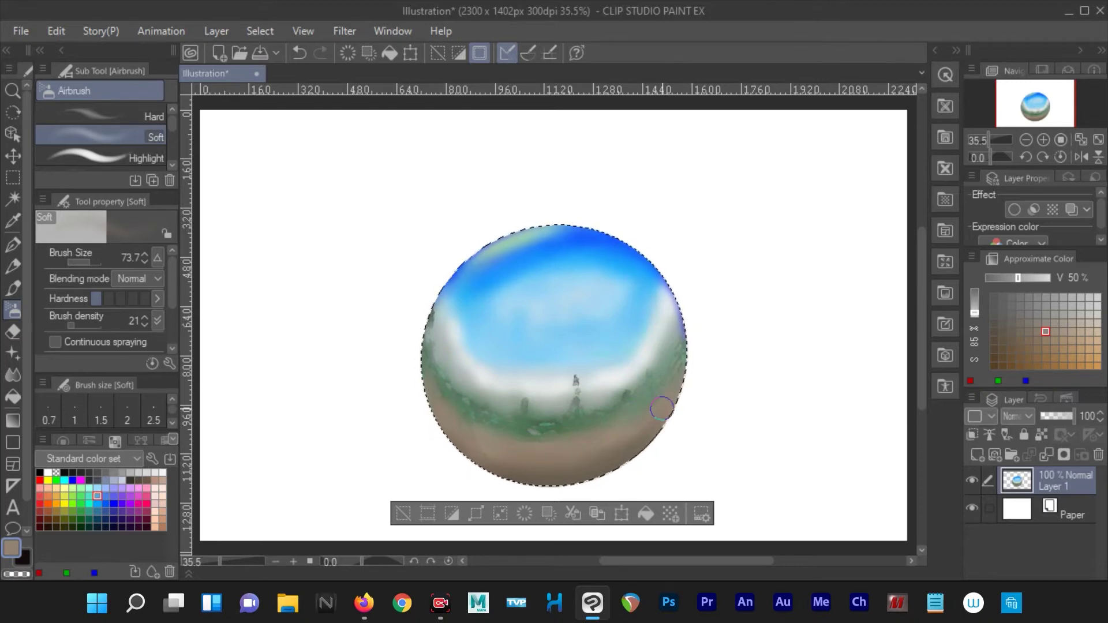
pyautogui.press('p')
pyautogui.click(162, 473)
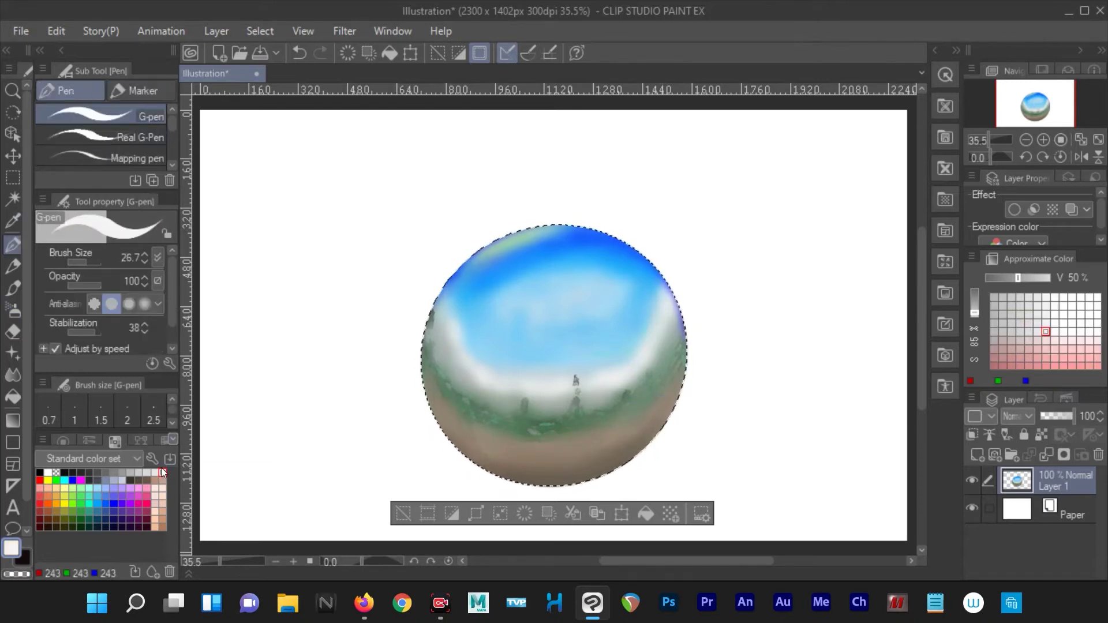
# - Outline and fill white window highlights with a 7.5 G-pen, then invert the selection
pyautogui.click(85, 261)
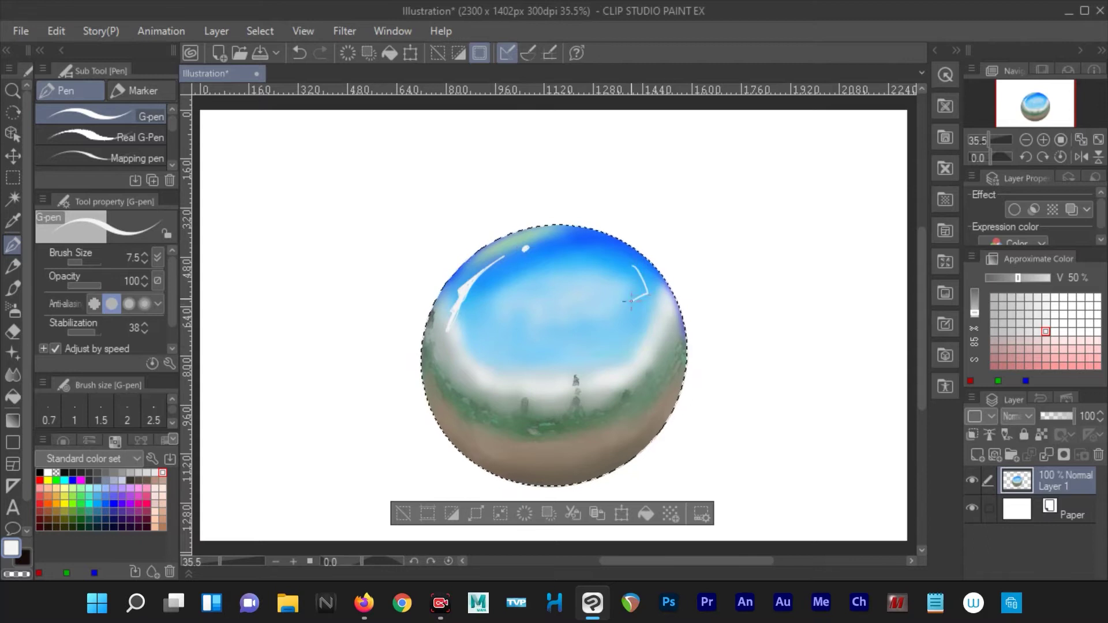
pyautogui.press('g')
pyautogui.click(632, 281)
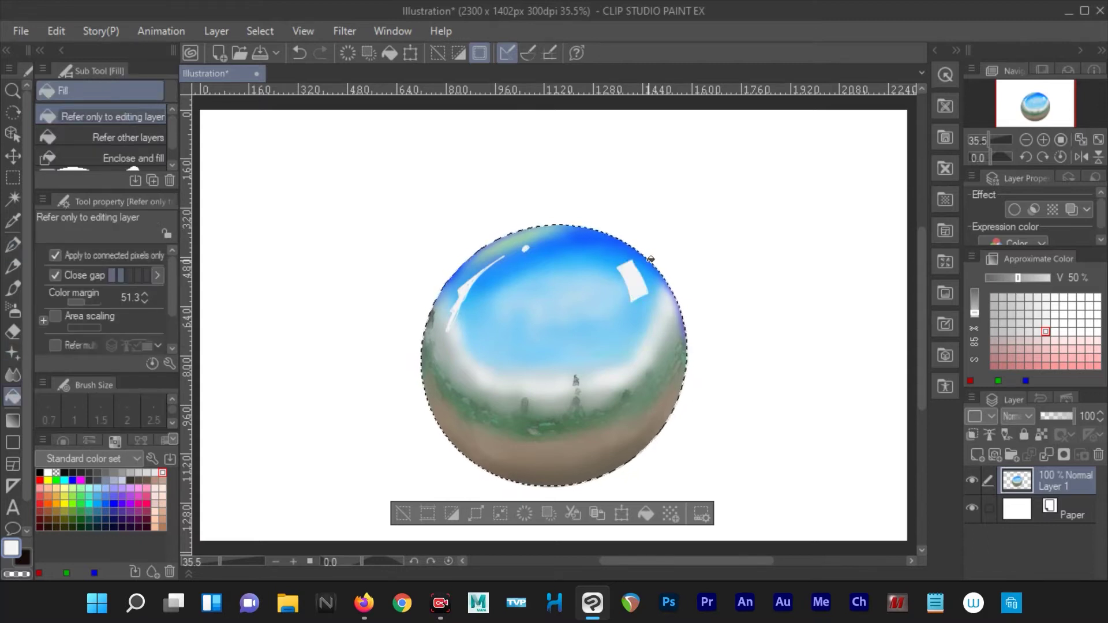
pyautogui.press('p')
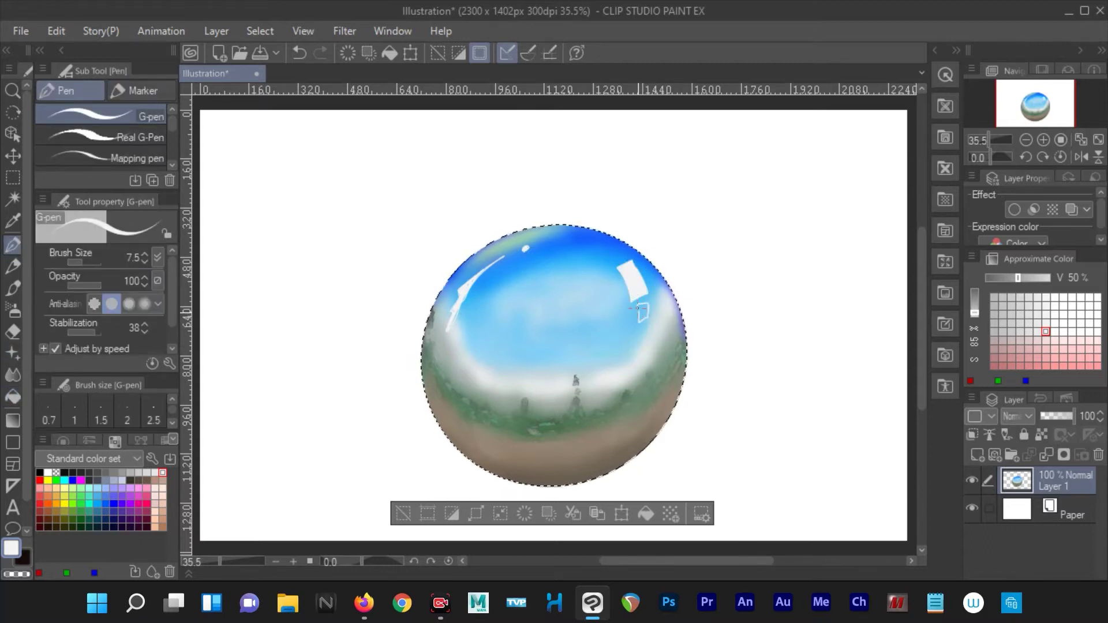
pyautogui.press('g')
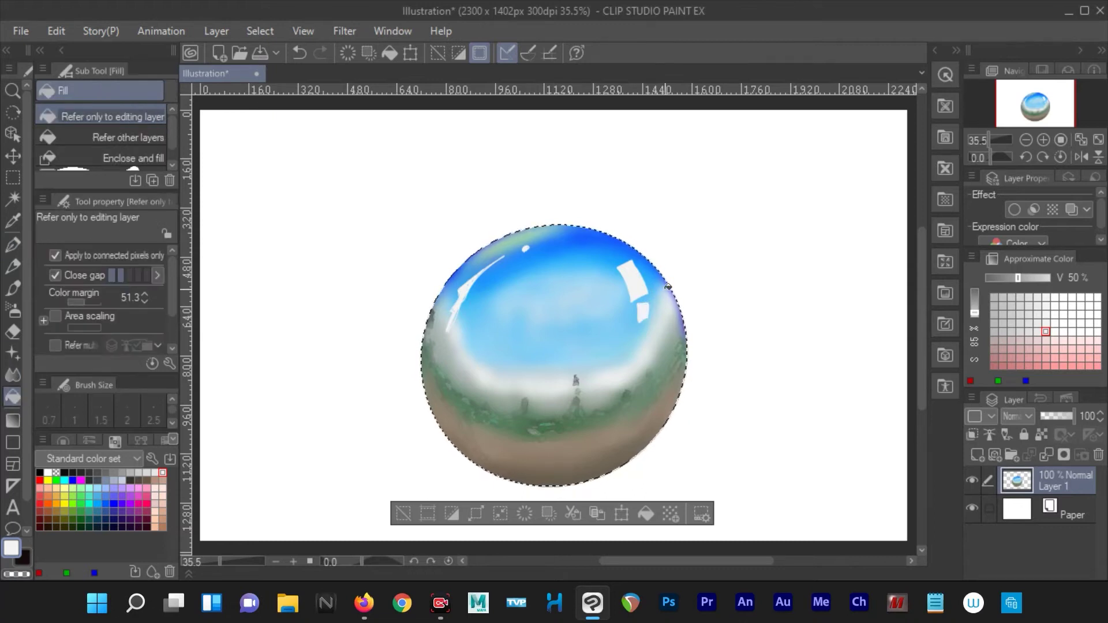
pyautogui.press('p')
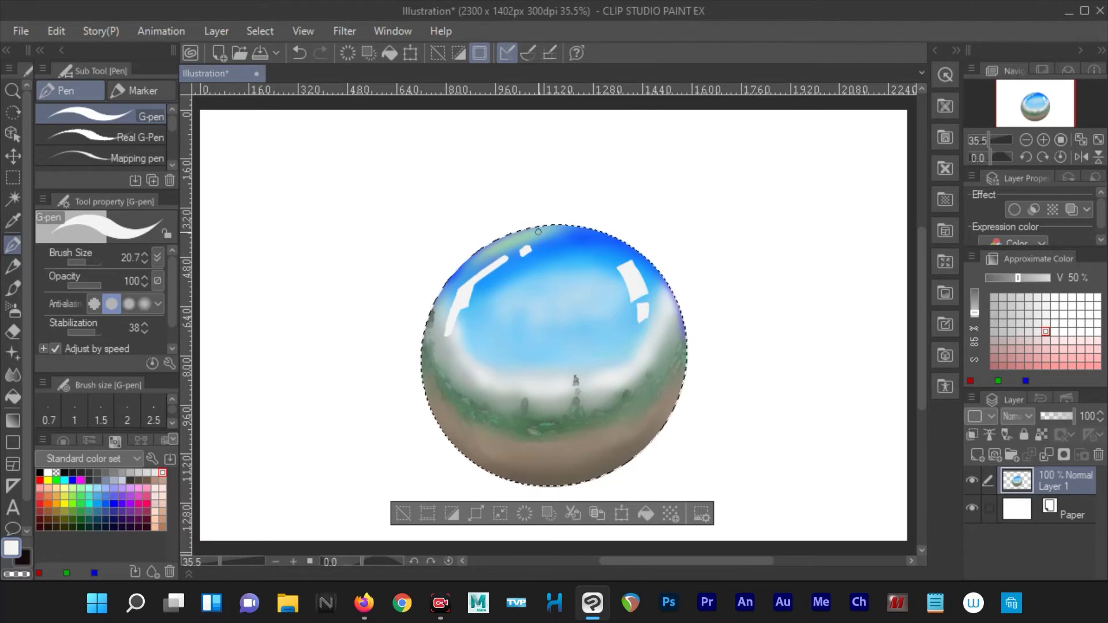
pyautogui.click(452, 513)
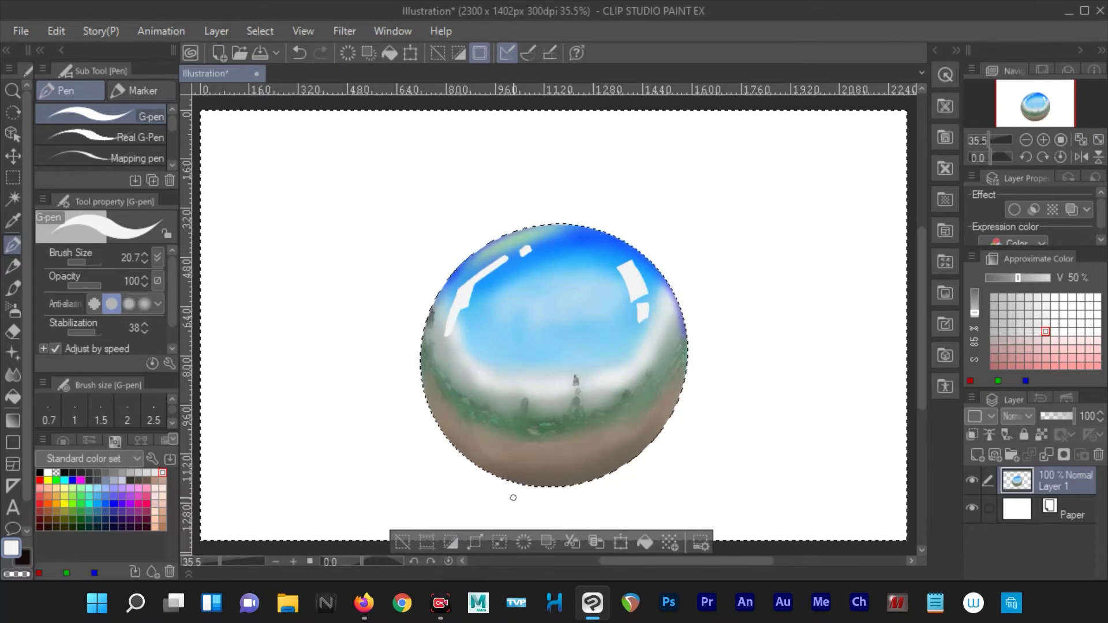
# - On a new layer below Layer 1, draw and fill a black ellipse shadow at 44% opacity
pyautogui.click(1037, 508)
pyautogui.click(977, 455)
pyautogui.press('x')
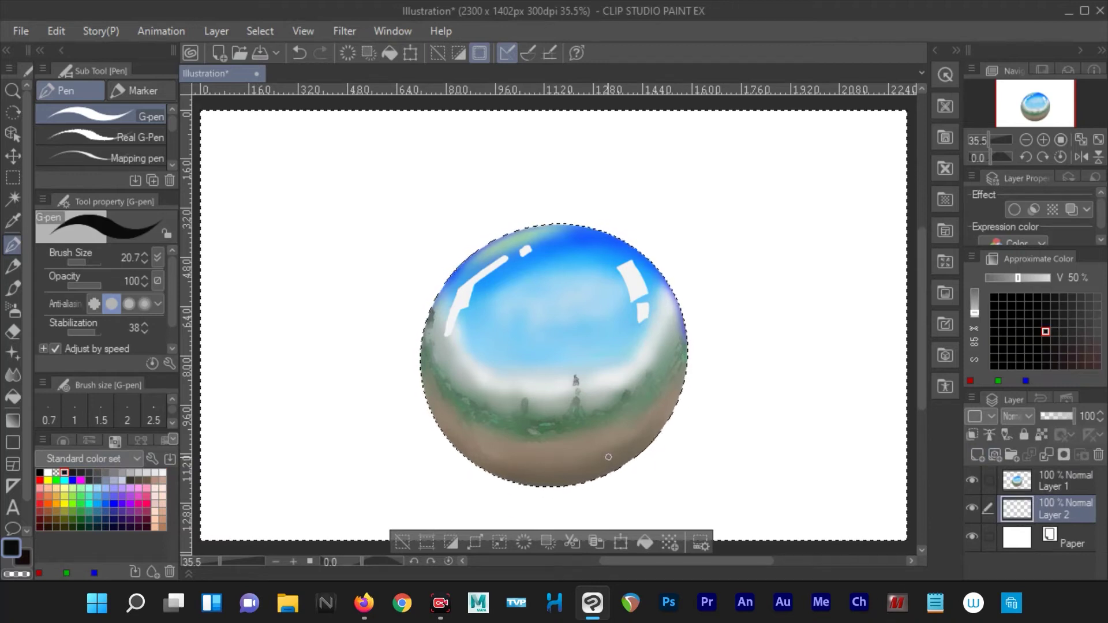
pyautogui.moveTo(512, 453); pyautogui.dragTo(576, 448)
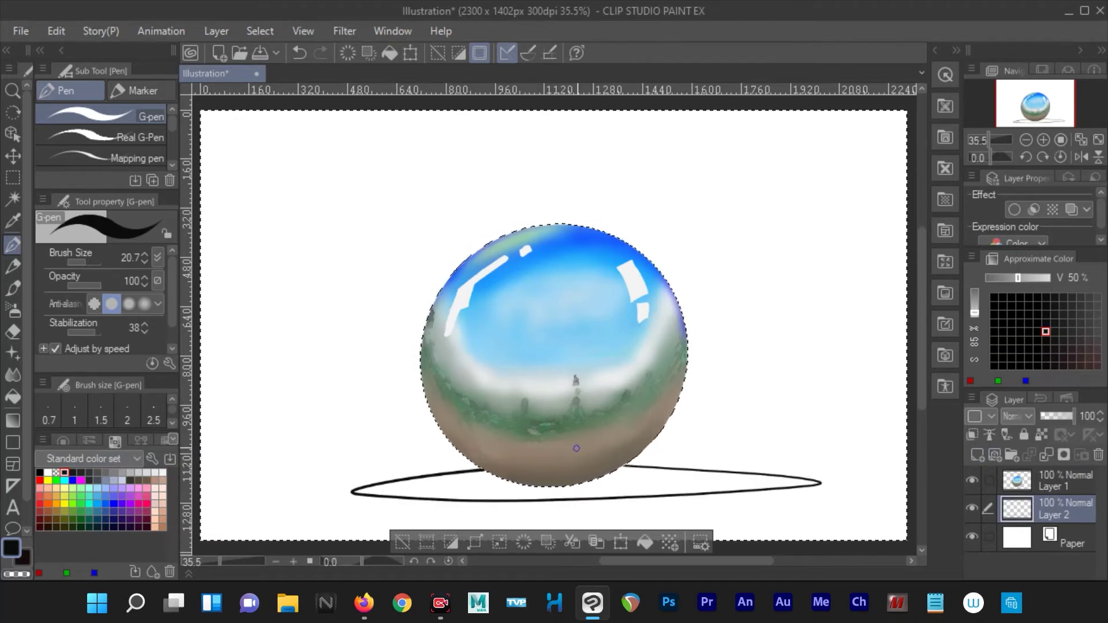
pyautogui.press('g')
pyautogui.click(636, 480)
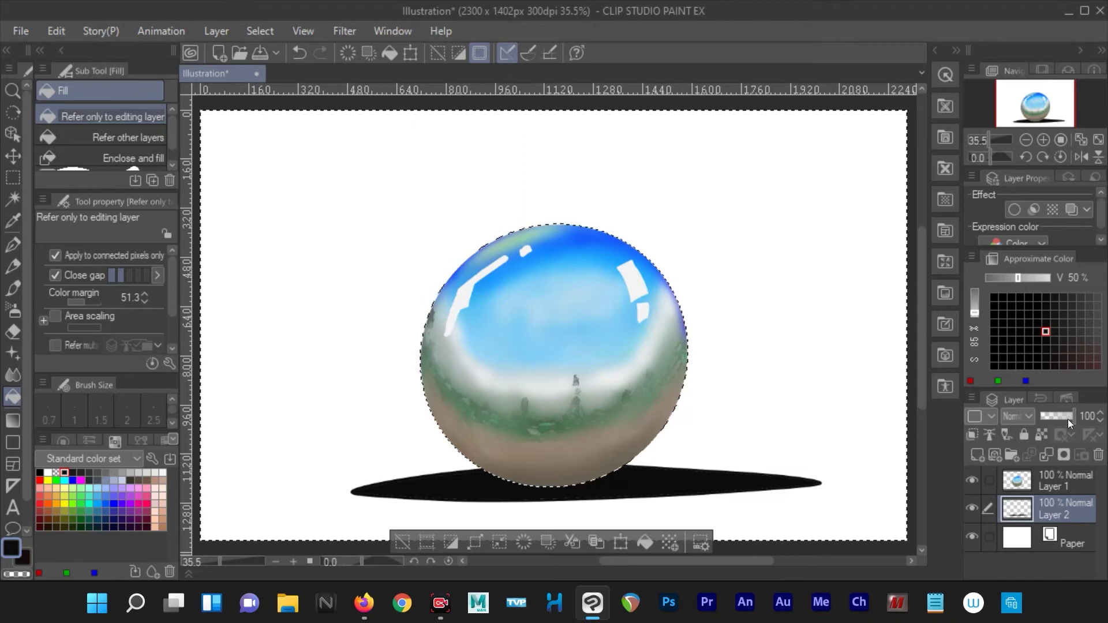
pyautogui.moveTo(1064, 413); pyautogui.dragTo(1054, 413)
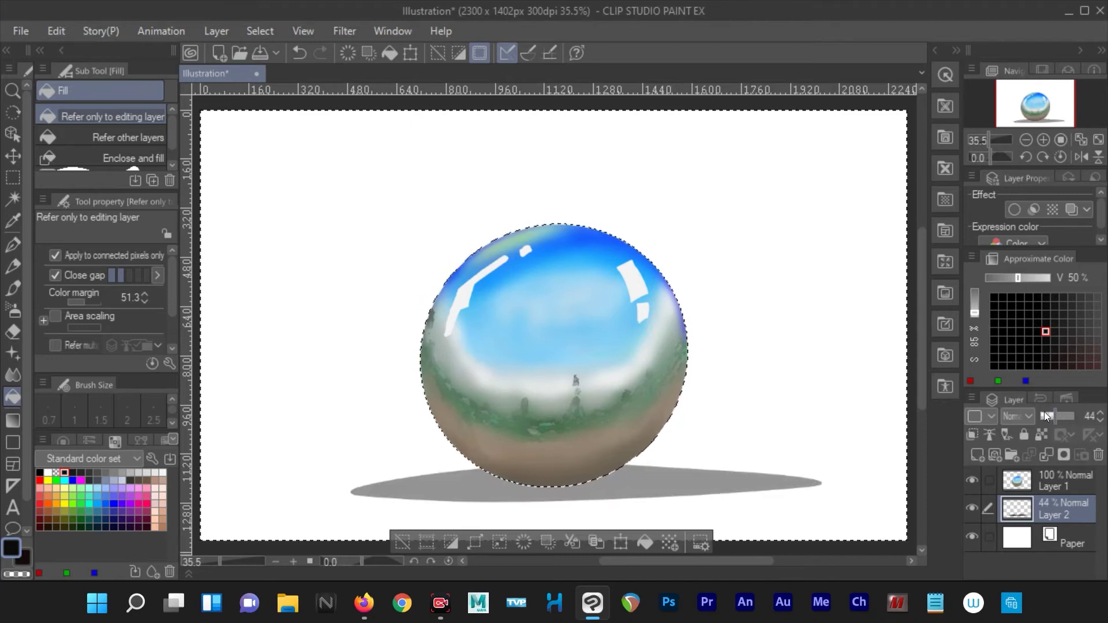
pyautogui.hotkey('ctrl', 'shift', 'n')
pyautogui.click(163, 473)
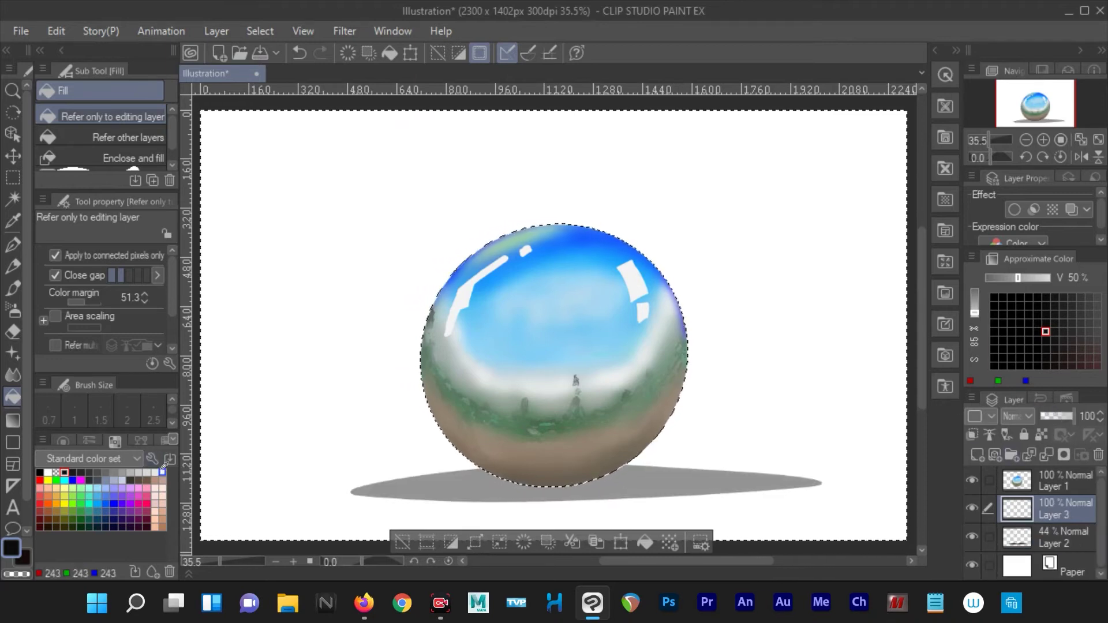
# - Soften the grey shadow's edges with white airbrush on Layer 2, then pick an aqua tint
pyautogui.click(12, 310)
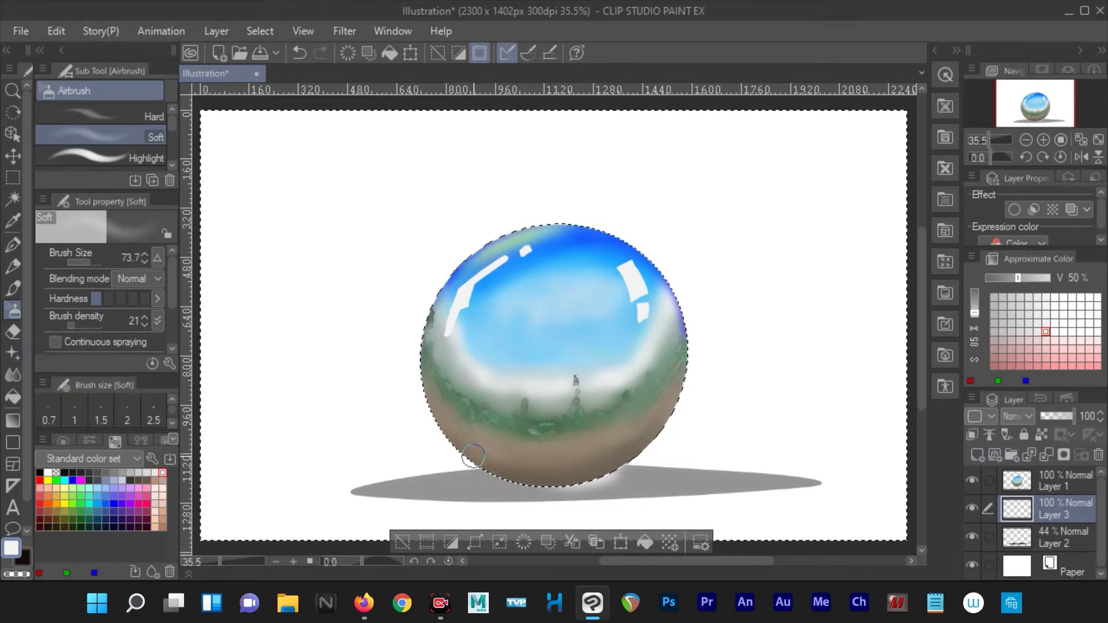
pyautogui.hotkey('alt', '[')
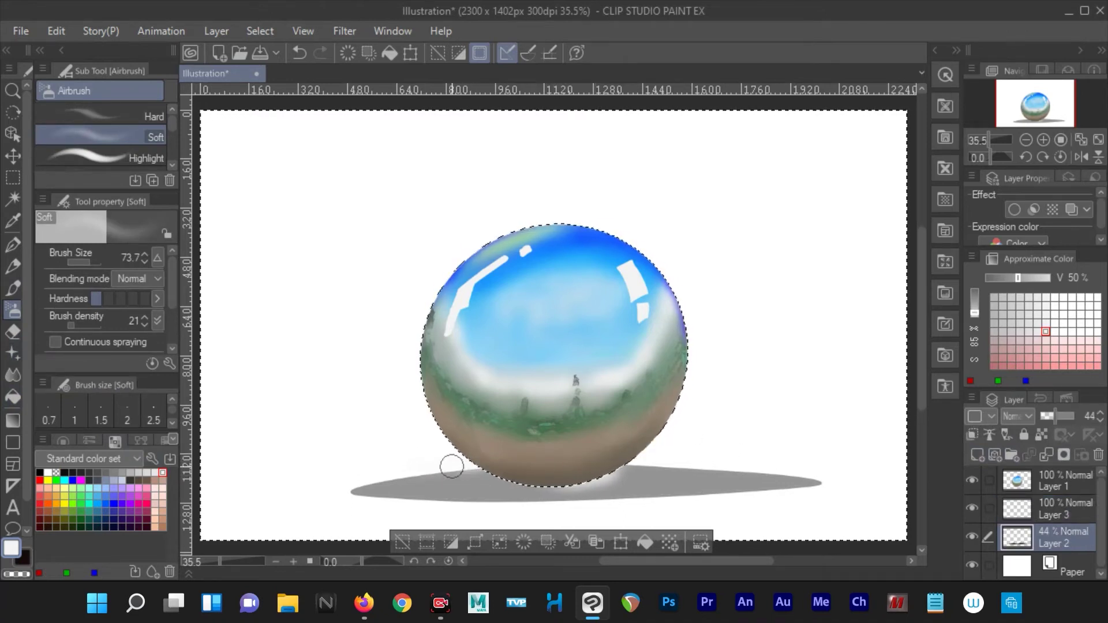
pyautogui.moveTo(612, 462)
pyautogui.mouseDown()
pyautogui.moveTo(828, 478)
pyautogui.moveTo(705, 499)
pyautogui.moveTo(843, 485)
pyautogui.moveTo(672, 502)
pyautogui.moveTo(727, 462)
pyautogui.moveTo(807, 467)
pyautogui.moveTo(569, 508)
pyautogui.moveTo(356, 505)
pyautogui.moveTo(363, 488)
pyautogui.moveTo(448, 458)
pyautogui.mouseUp()
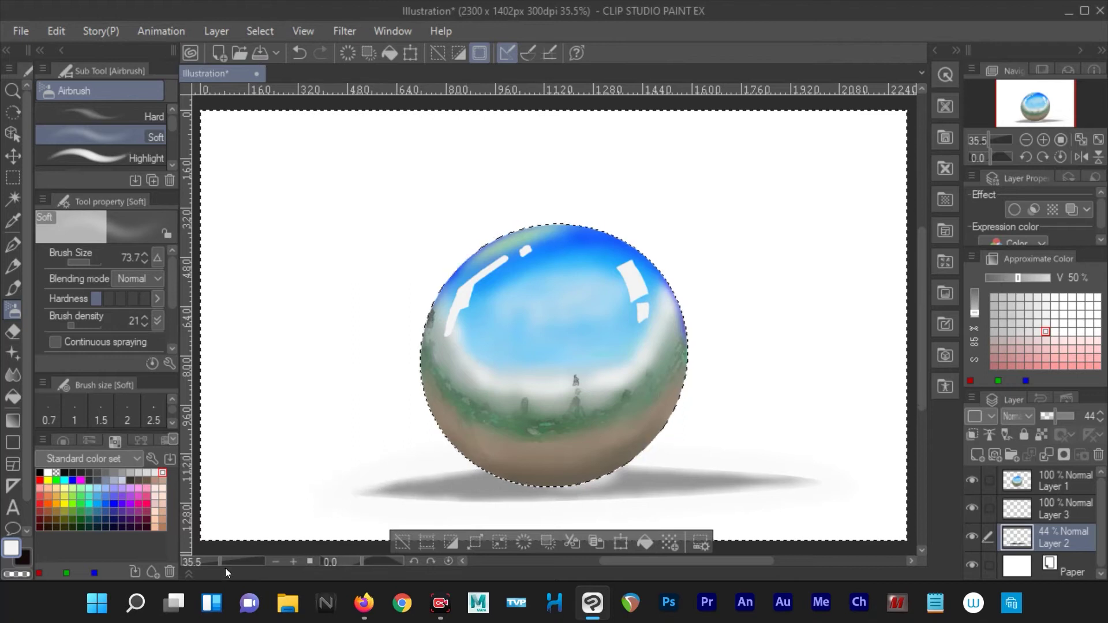
pyautogui.moveTo(346, 494)
pyautogui.mouseDown()
pyautogui.moveTo(594, 470)
pyautogui.moveTo(858, 474)
pyautogui.moveTo(243, 508)
pyautogui.mouseUp()
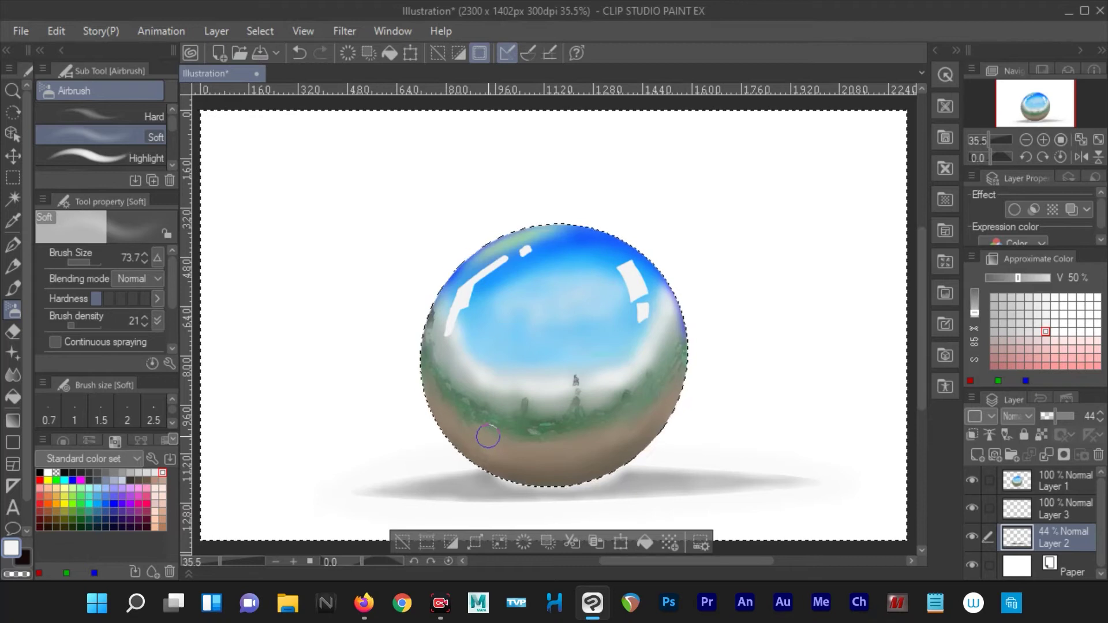
pyautogui.click(97, 496)
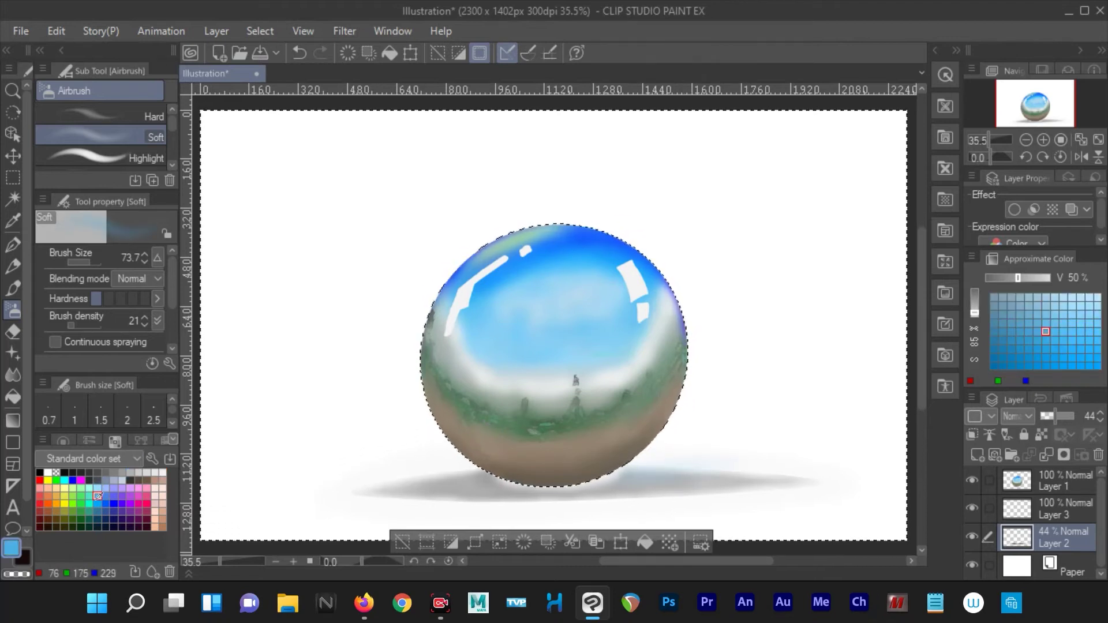
pyautogui.click(81, 503)
pyautogui.click(163, 519)
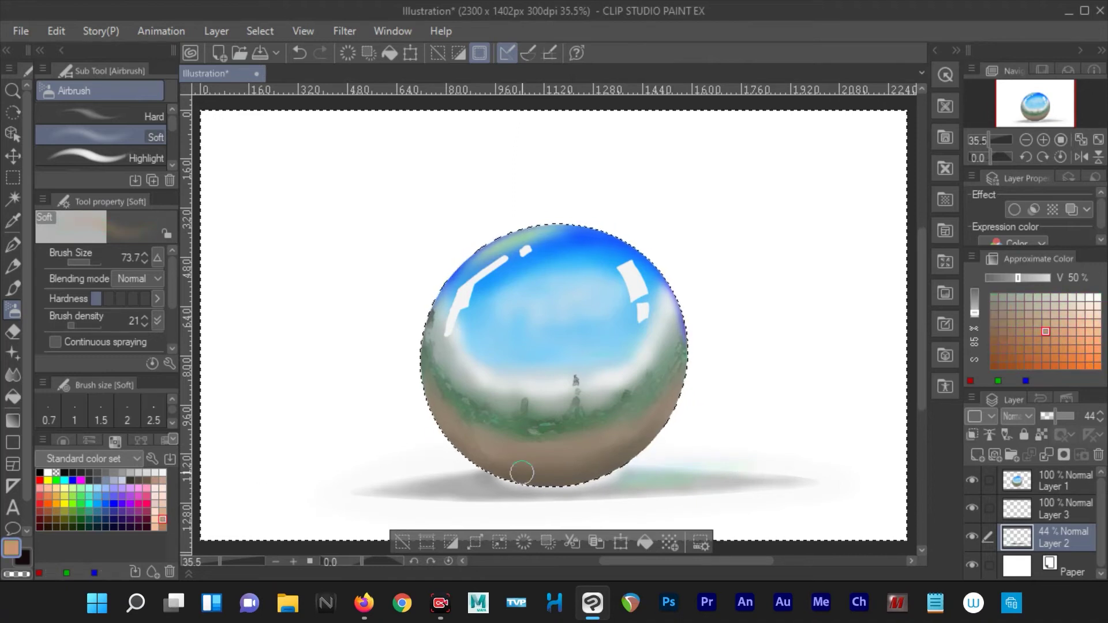
pyautogui.click(89, 496)
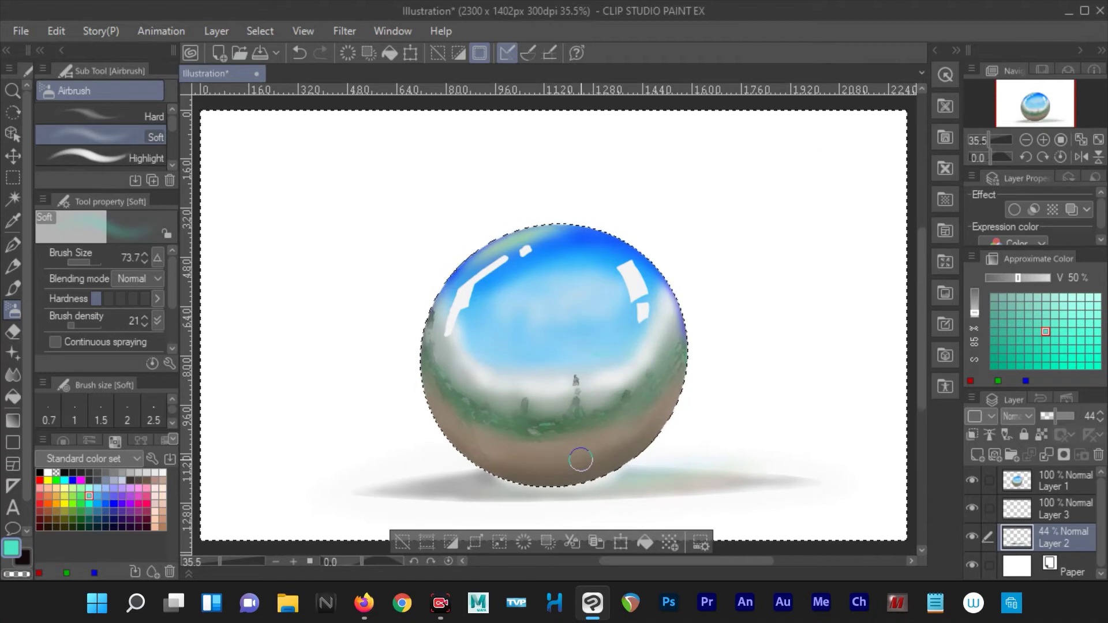
# - Sample light sky blue from the sphere and fill the background with the Blue sky gradient
pyautogui.press('i')
pyautogui.click(620, 341)
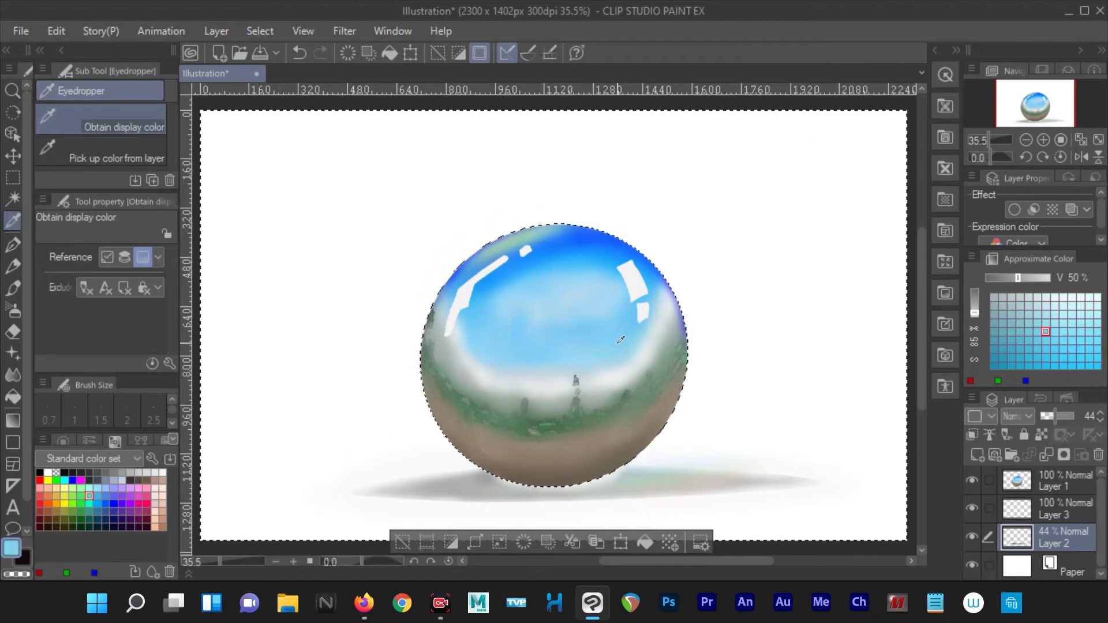
pyautogui.press('g')
pyautogui.moveTo(857, 144); pyautogui.dragTo(857, 530)
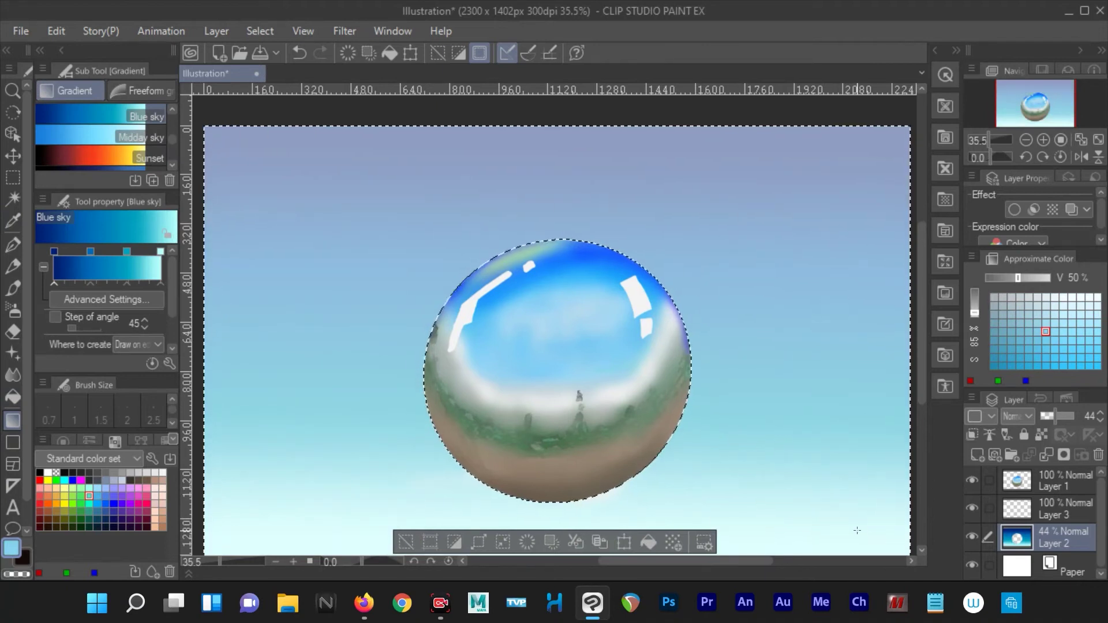
pyautogui.click(12, 309)
pyautogui.click(163, 473)
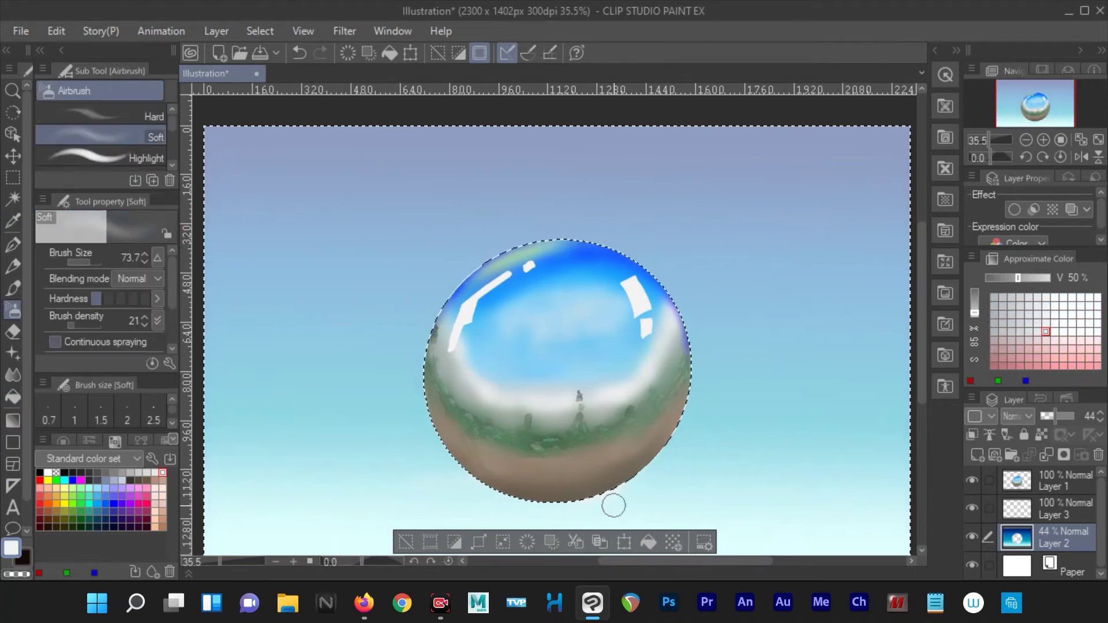
# - Airbrush a soft white haze below the sphere and a grey cloud shadow beneath it
pyautogui.moveTo(514, 495)
pyautogui.mouseDown()
pyautogui.moveTo(655, 500)
pyautogui.moveTo(186, 511)
pyautogui.mouseUp()
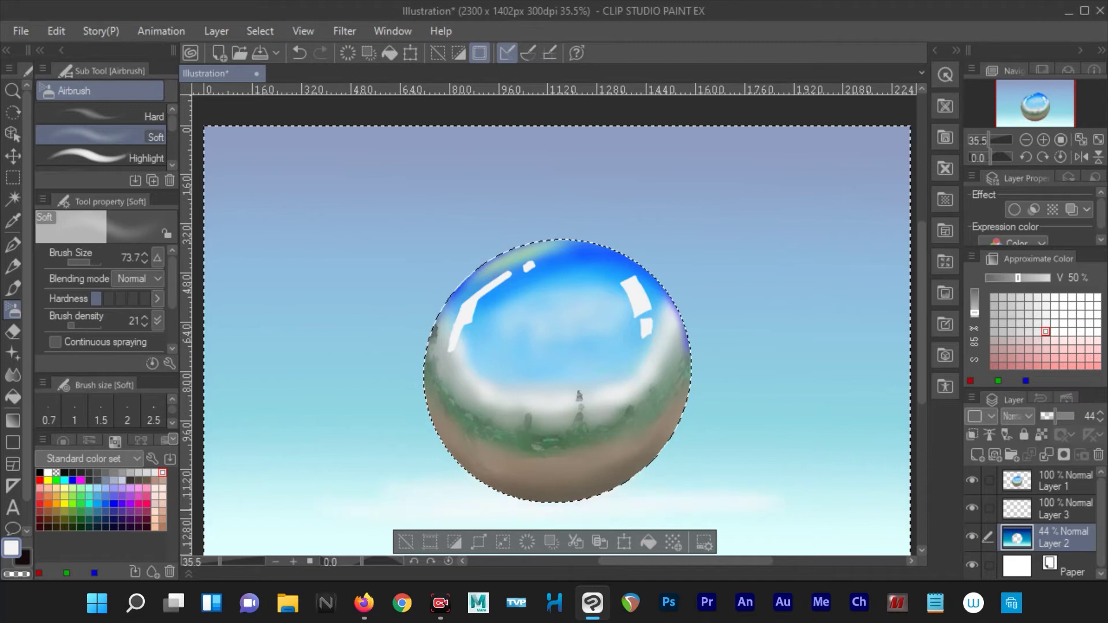
pyautogui.click(114, 473)
pyautogui.moveTo(408, 533)
pyautogui.mouseDown()
pyautogui.moveTo(322, 536)
pyautogui.moveTo(806, 502)
pyautogui.mouseUp()
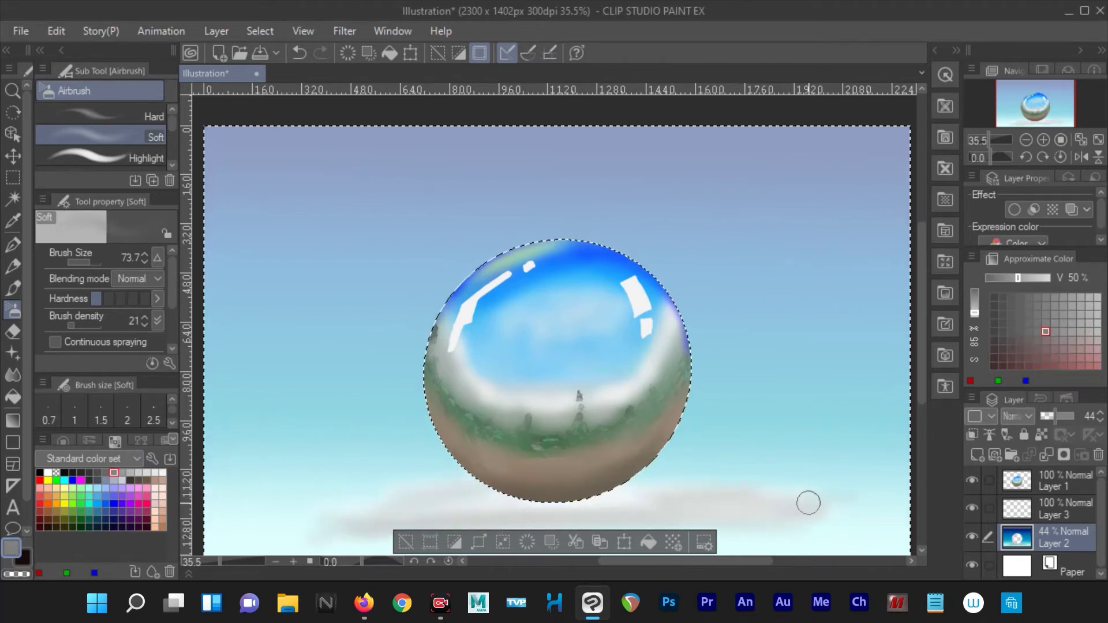
# - Tint the cloud shadow right of the sphere peach and add a pinkish-white cloud above
pyautogui.click(97, 488)
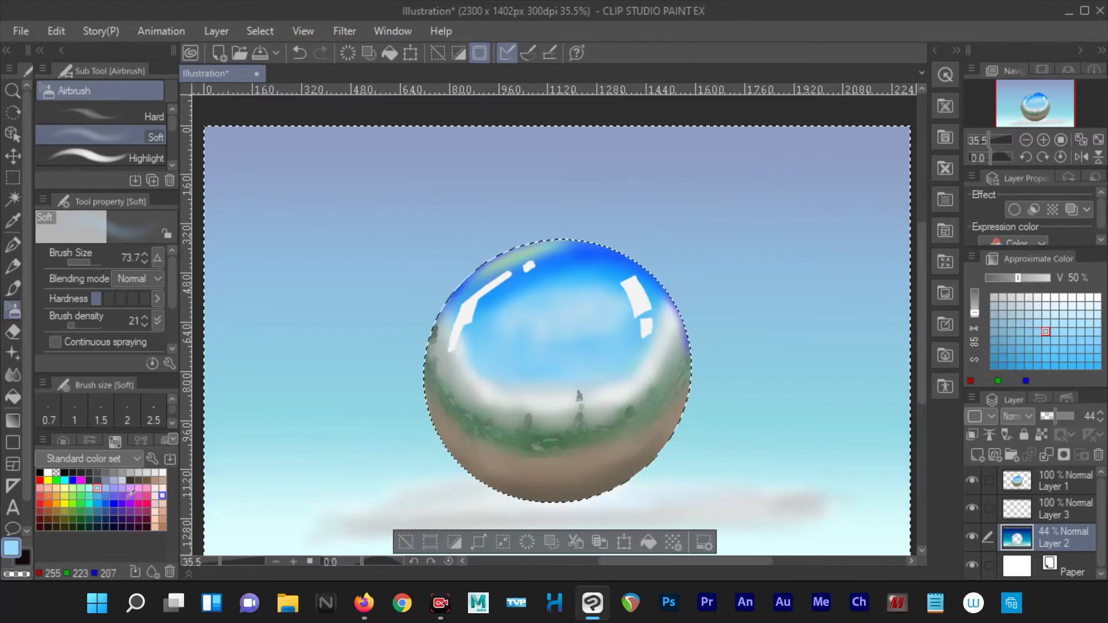
pyautogui.keyDown('alt'); pyautogui.click(768, 487); pyautogui.keyUp('alt')
pyautogui.keyDown('alt'); pyautogui.click(548, 494); pyautogui.keyUp('alt')
pyautogui.moveTo(747, 507)
pyautogui.mouseDown()
pyautogui.moveTo(760, 497)
pyautogui.moveTo(817, 505)
pyautogui.mouseUp()
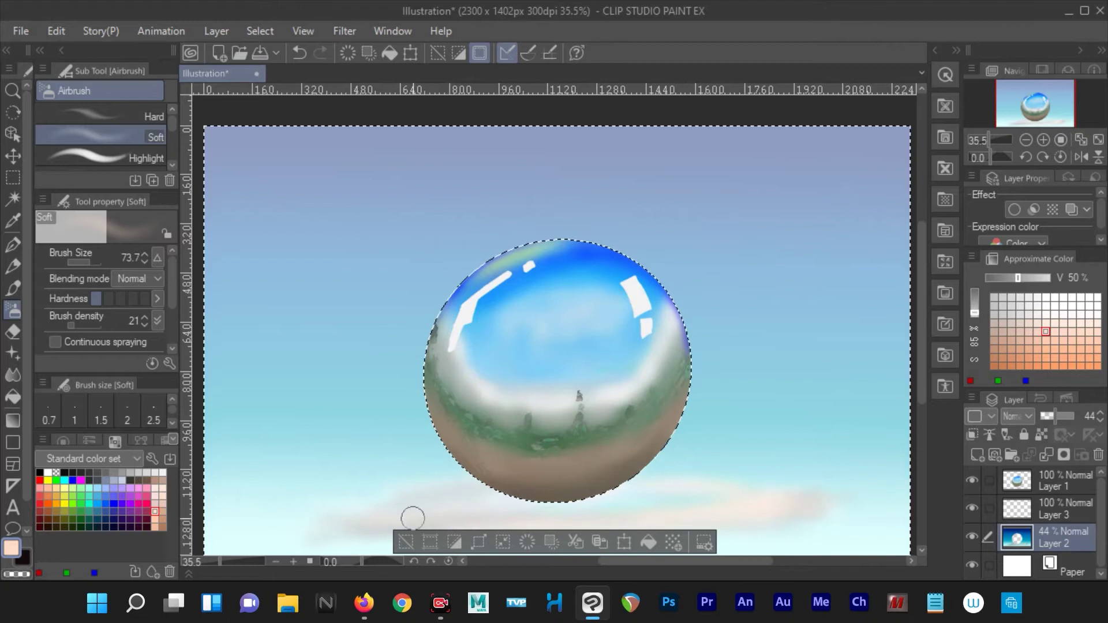
pyautogui.keyDown('alt'); pyautogui.click(623, 490); pyautogui.keyUp('alt')
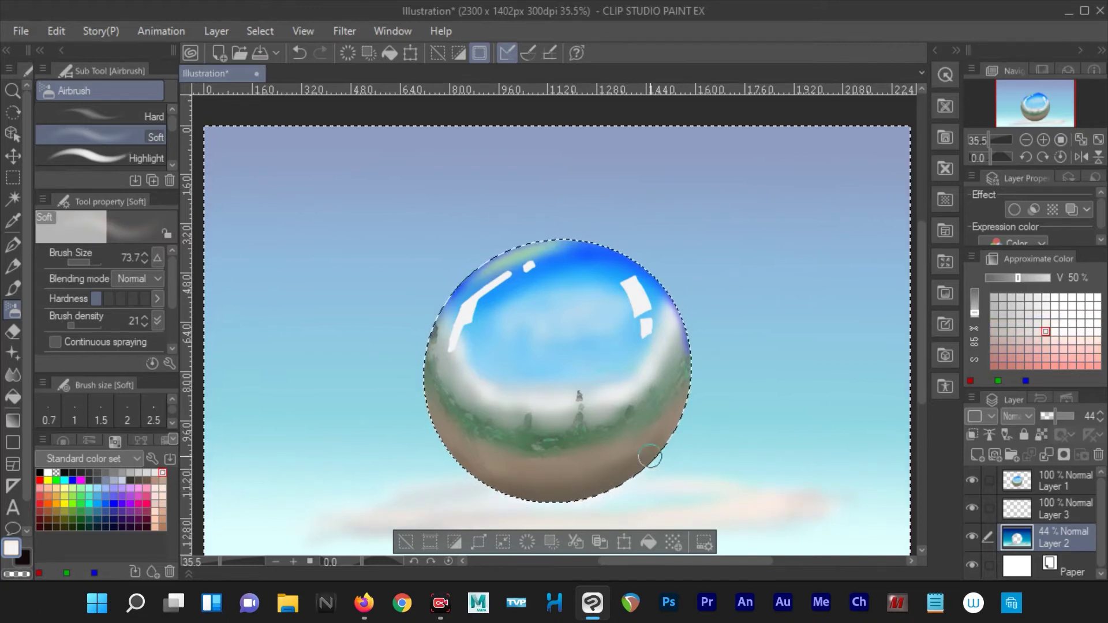
pyautogui.moveTo(303, 211)
pyautogui.mouseDown()
pyautogui.moveTo(638, 202)
pyautogui.moveTo(660, 189)
pyautogui.mouseUp()
# - Airbrush soft clouds across the sky and beside the sphere, plus a pale yellow top-left glow
pyautogui.moveTo(877, 237)
pyautogui.mouseDown()
pyautogui.moveTo(831, 240)
pyautogui.moveTo(860, 228)
pyautogui.mouseUp()
pyautogui.moveTo(375, 295)
pyautogui.mouseDown()
pyautogui.moveTo(419, 272)
pyautogui.moveTo(217, 317)
pyautogui.mouseUp()
pyautogui.moveTo(724, 327); pyautogui.dragTo(696, 334)
pyautogui.click(64, 489)
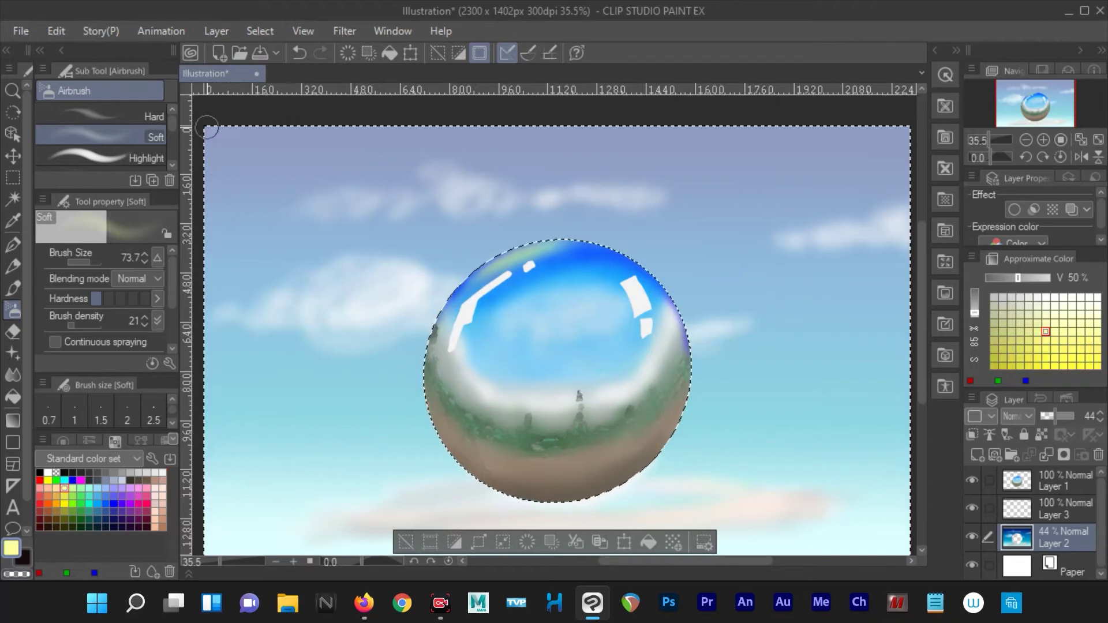
pyautogui.moveTo(233, 134)
pyautogui.mouseDown()
pyautogui.moveTo(427, 118)
pyautogui.moveTo(228, 164)
pyautogui.mouseUp()
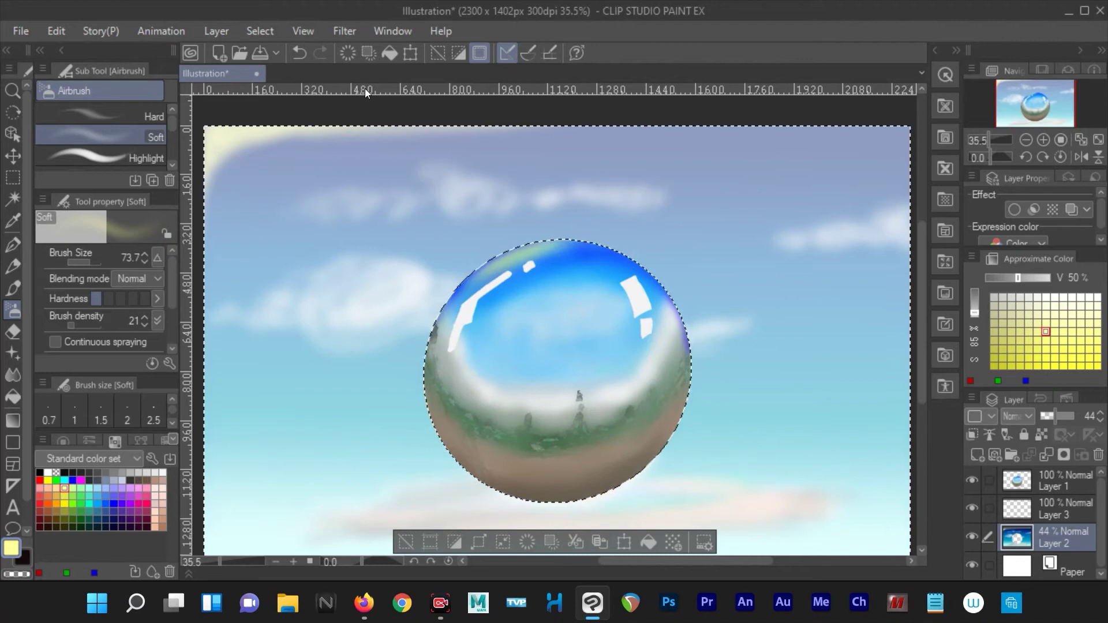
# - Choose peach, salmon and grey cloud-shading colours, then return to white on Layer 1
pyautogui.click(155, 512)
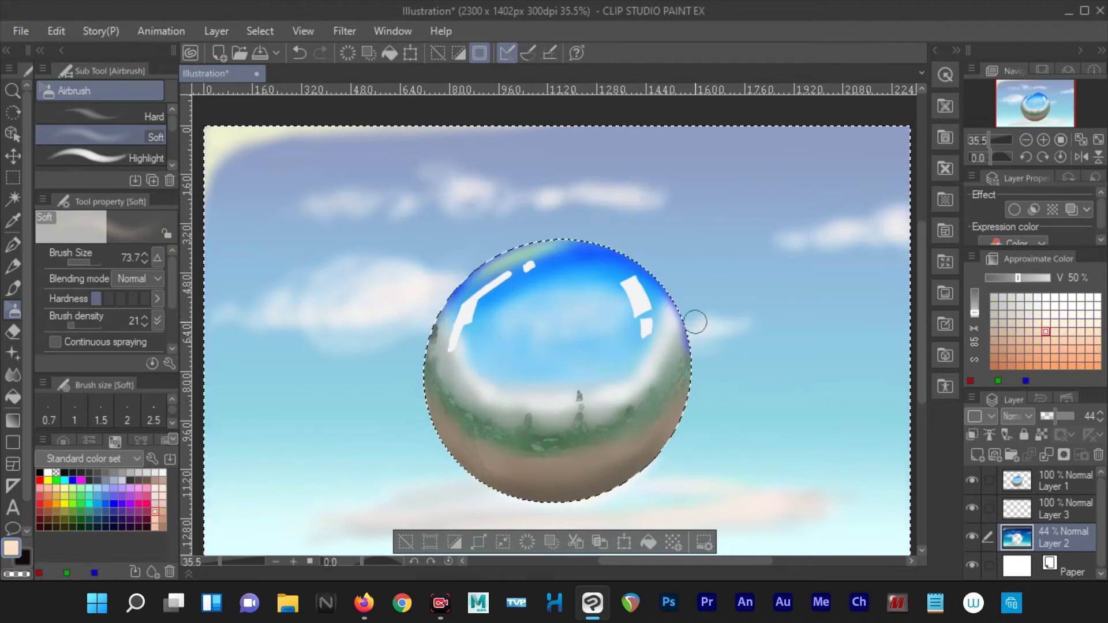
pyautogui.click(97, 489)
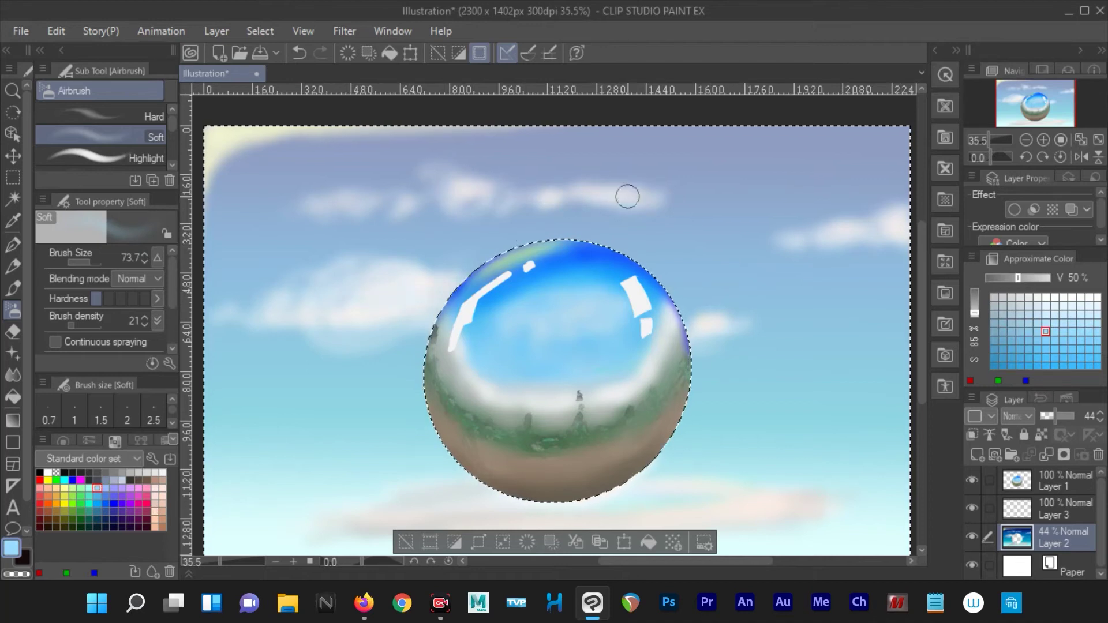
pyautogui.click(48, 488)
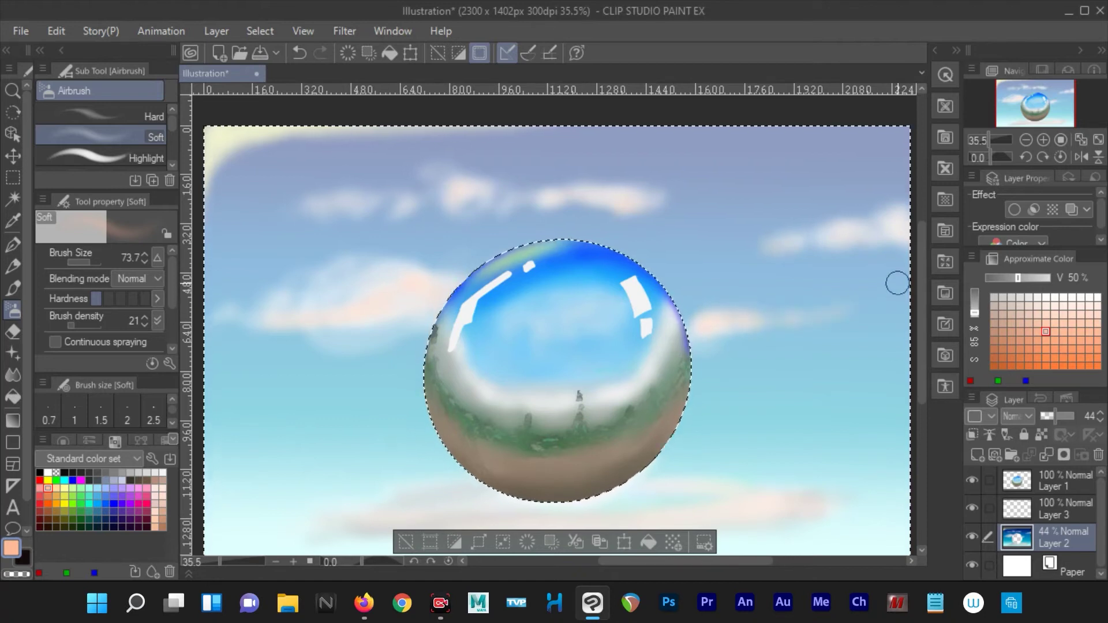
pyautogui.click(130, 473)
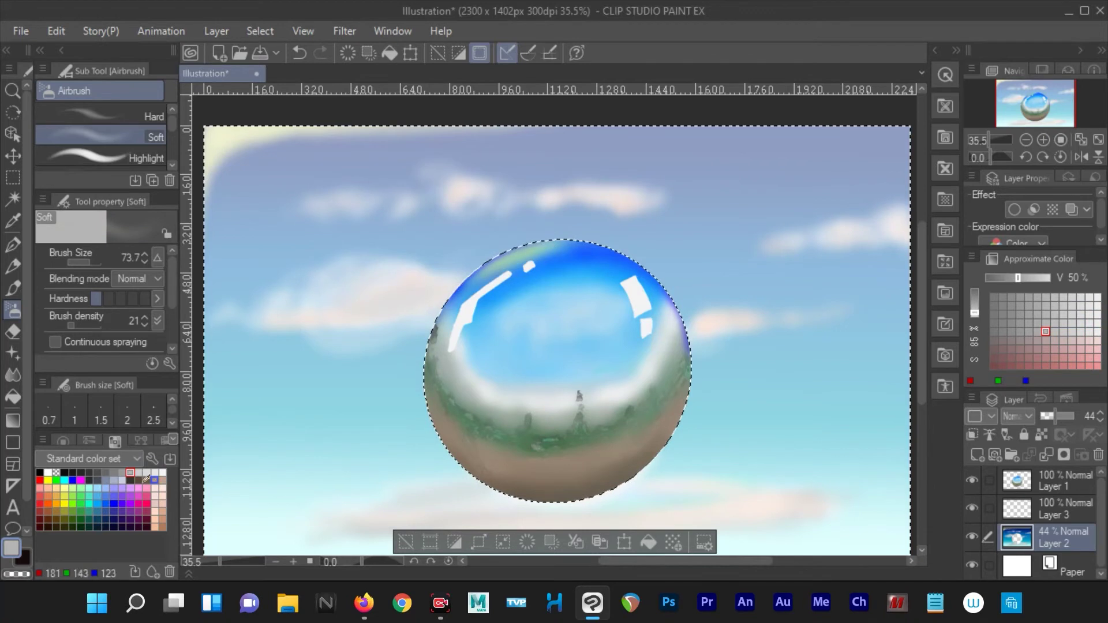
pyautogui.keyDown('alt'); pyautogui.click(407, 295); pyautogui.keyUp('alt')
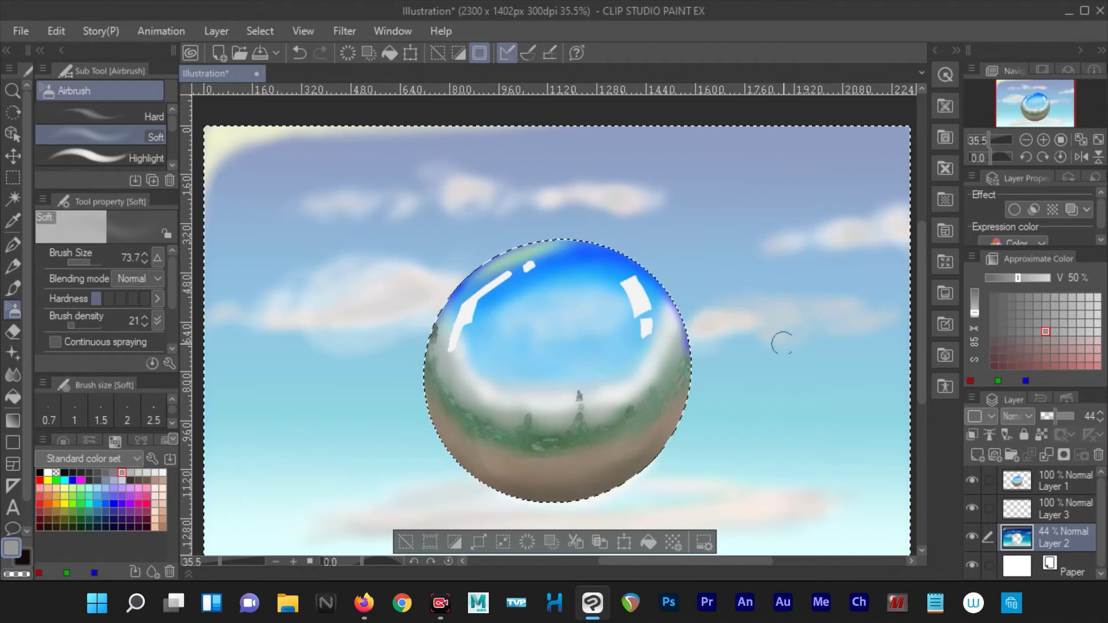
pyautogui.keyDown('alt'); pyautogui.click(817, 344); pyautogui.keyUp('alt')
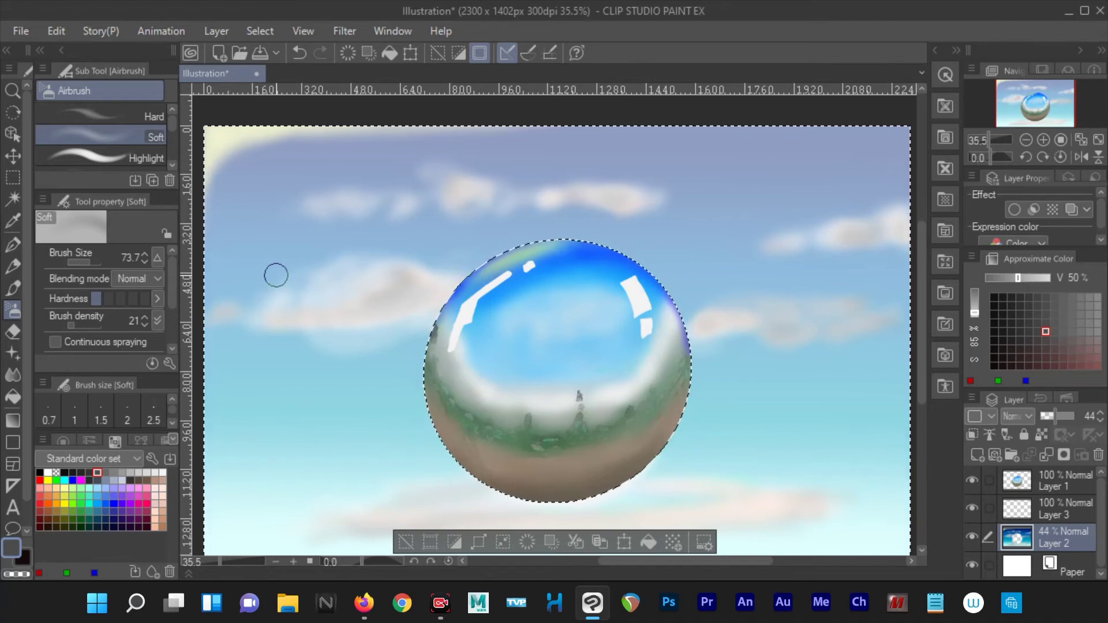
pyautogui.click(162, 472)
pyautogui.click(1054, 476)
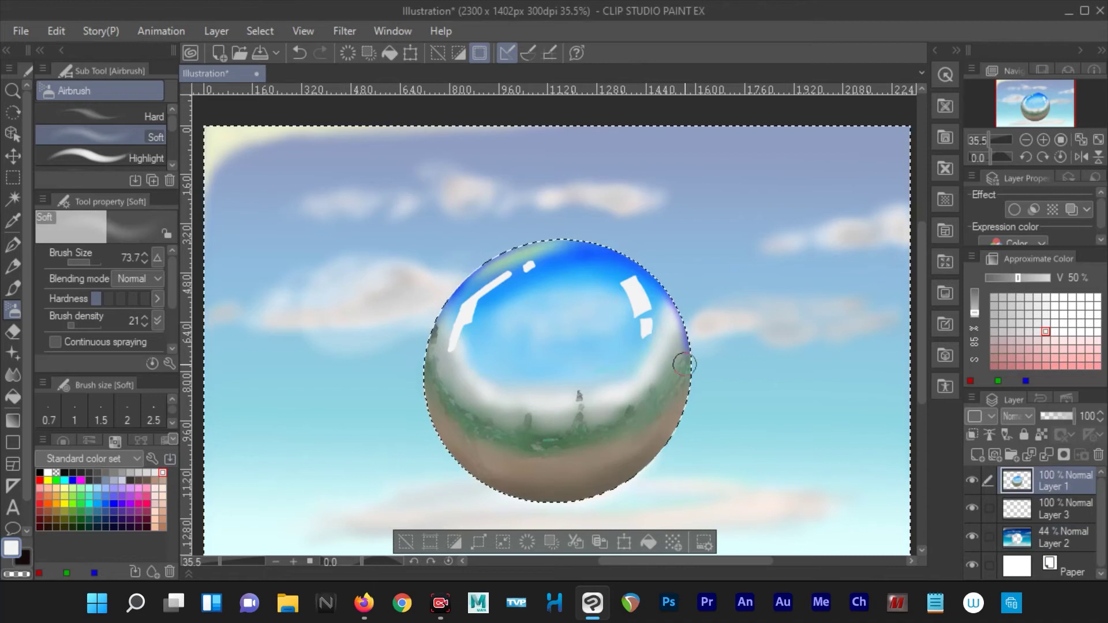
# - On a new layer, pen crisp white highlights on the sphere's lower left and lower right
pyautogui.click(976, 454)
pyautogui.press('p')
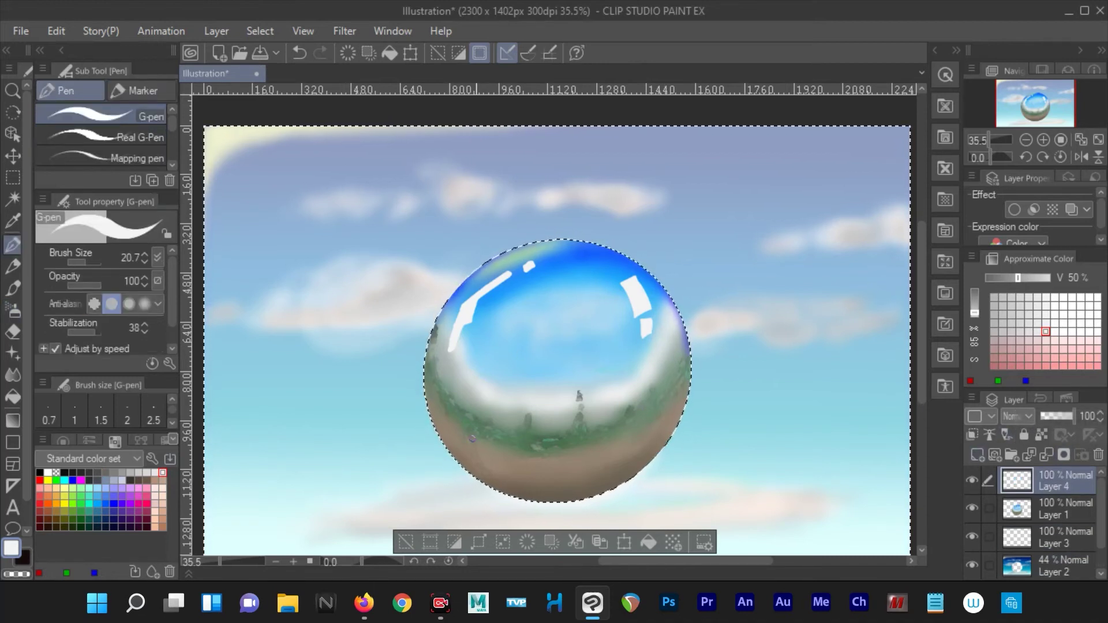
pyautogui.hotkey('ctrl', 'shift', 'i')
pyautogui.moveTo(460, 413)
pyautogui.mouseDown()
pyautogui.moveTo(473, 442)
pyautogui.moveTo(463, 416)
pyautogui.moveTo(515, 477)
pyautogui.mouseUp()
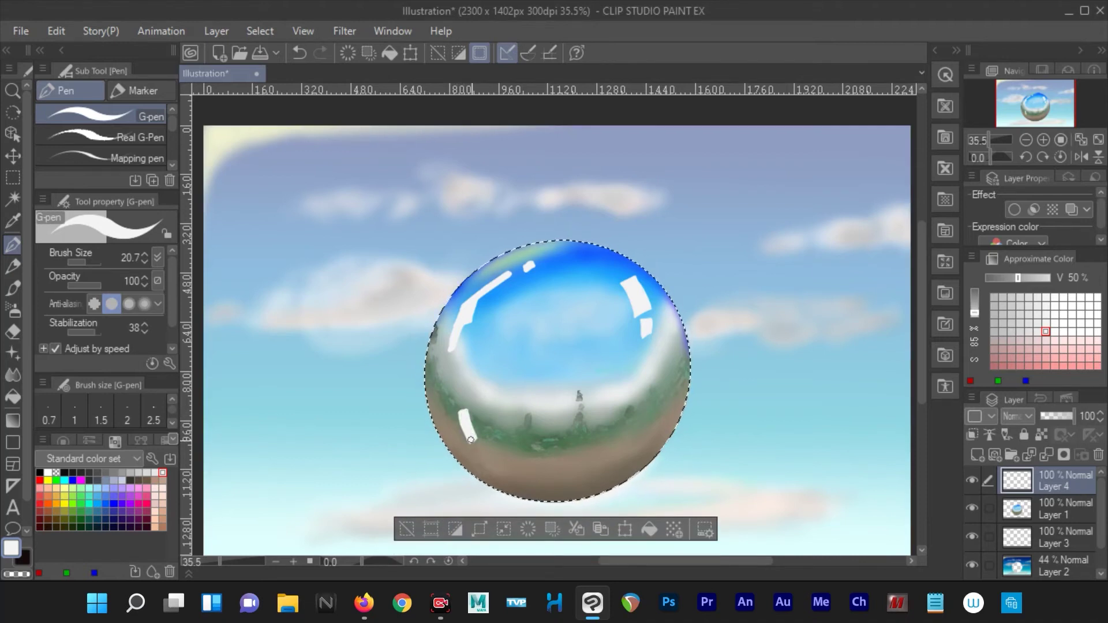
pyautogui.moveTo(642, 434); pyautogui.dragTo(648, 425)
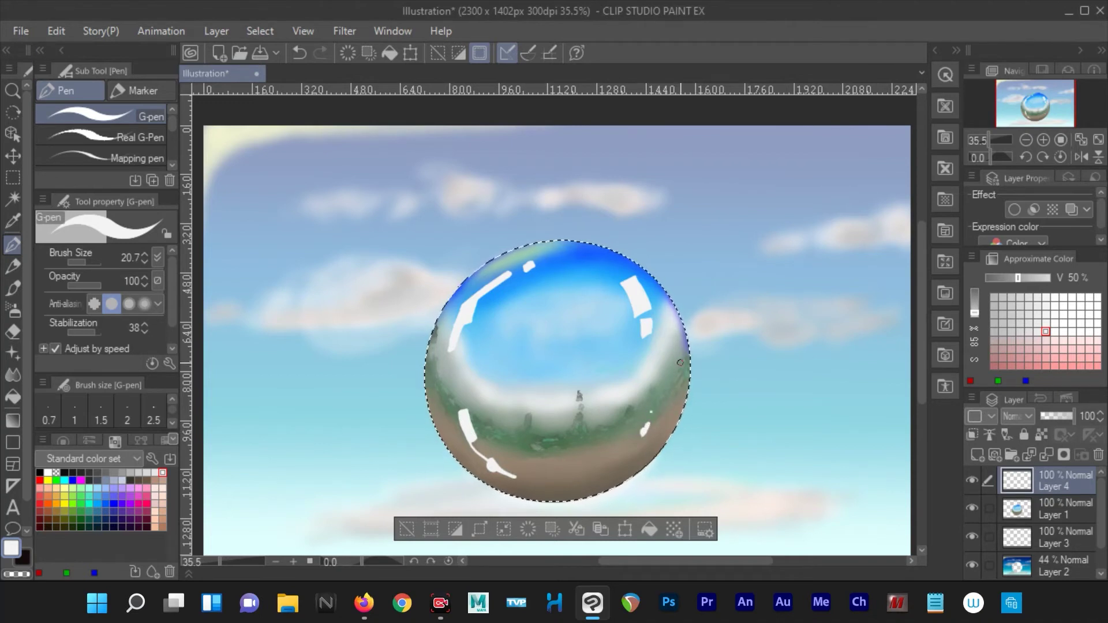
pyautogui.click(13, 310)
pyautogui.click(97, 487)
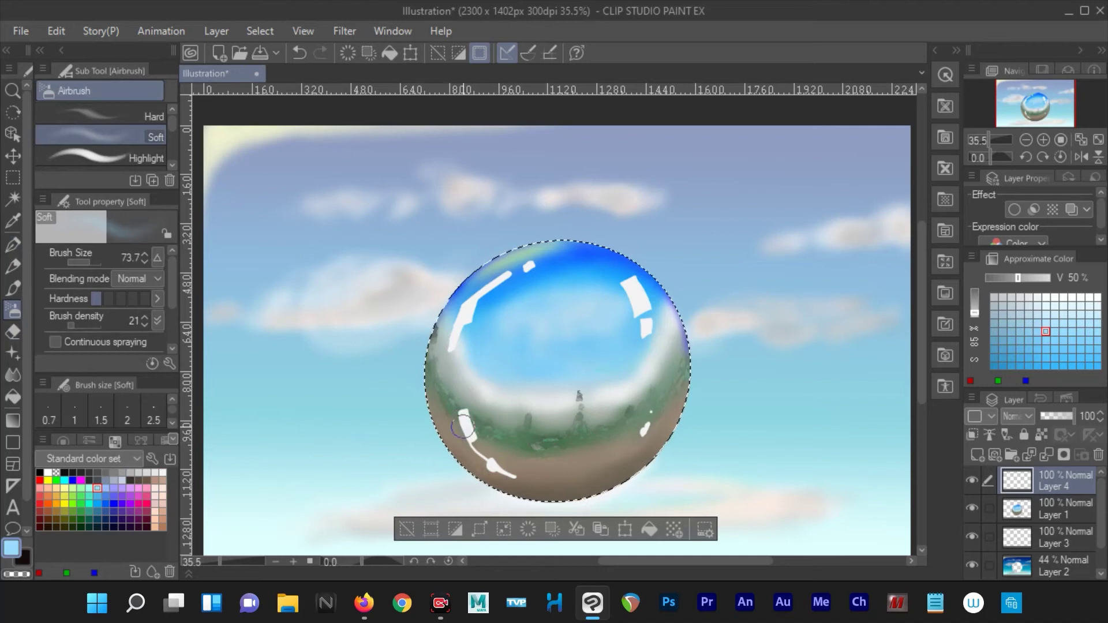
# - Faintly tint the sphere's right edge and brighten the lower-left and upper-left highlight streaks
pyautogui.click(163, 519)
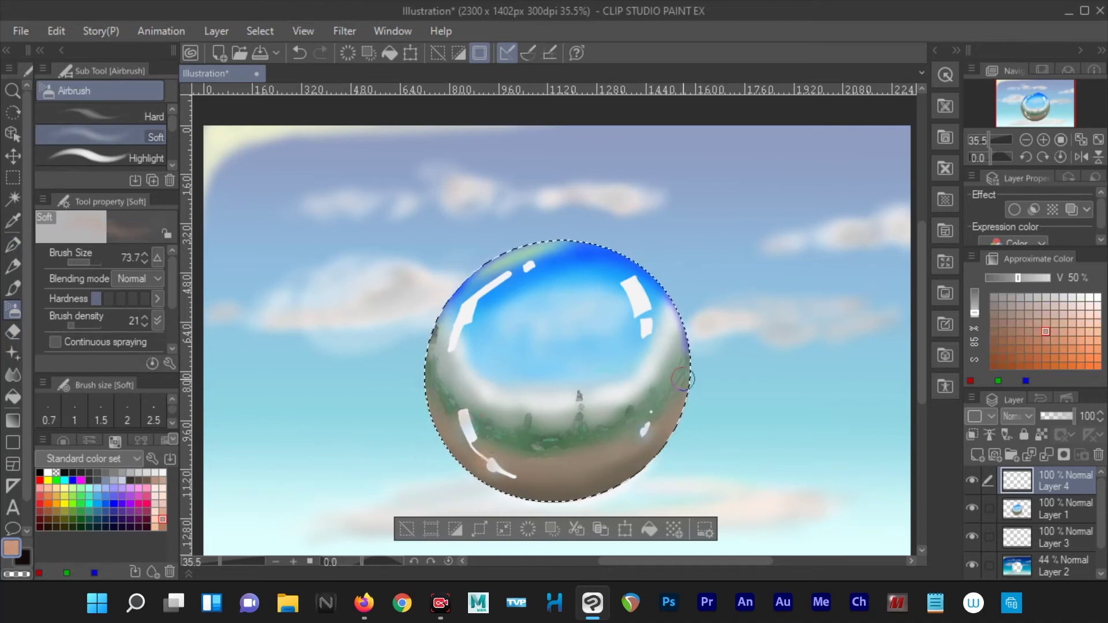
pyautogui.moveTo(681, 379); pyautogui.dragTo(681, 300)
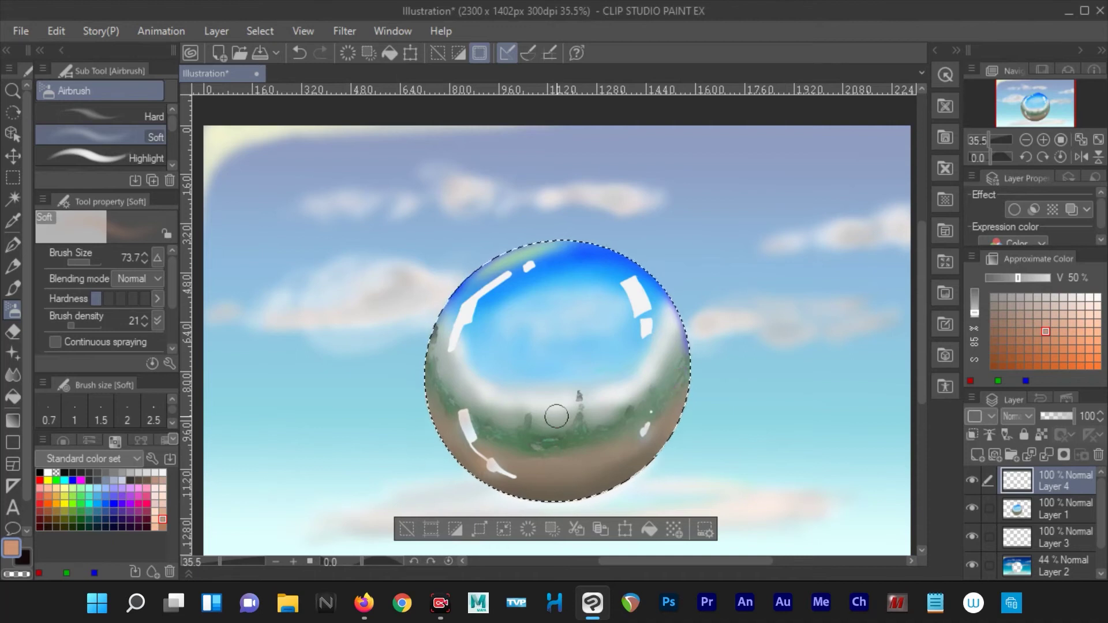
pyautogui.hotkey('ctrl', 'z')
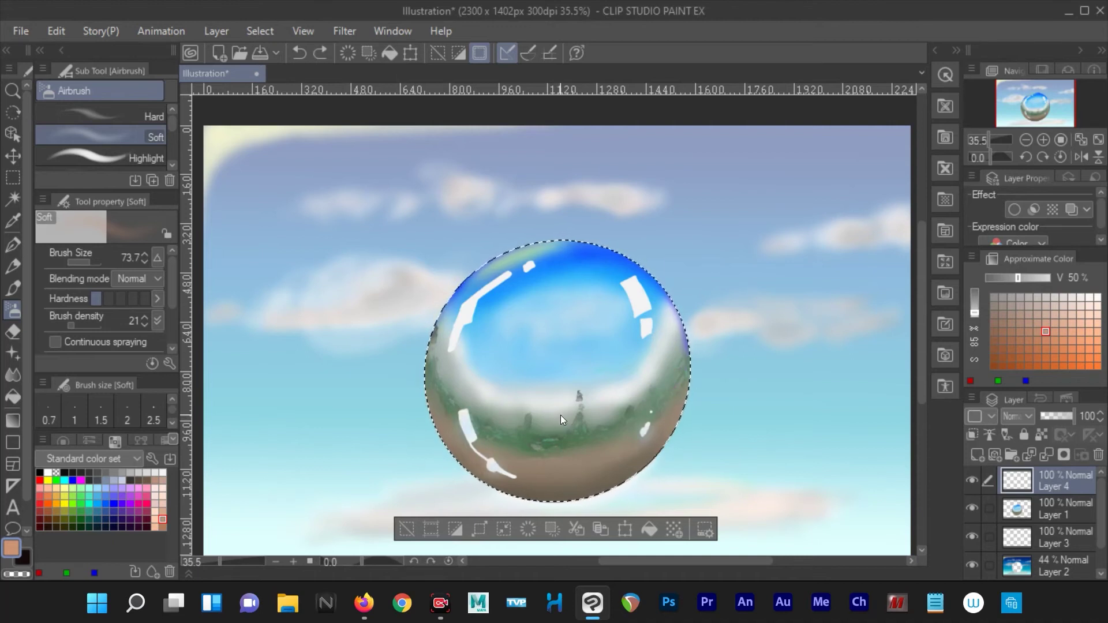
pyautogui.moveTo(87, 263); pyautogui.dragTo(74, 262)
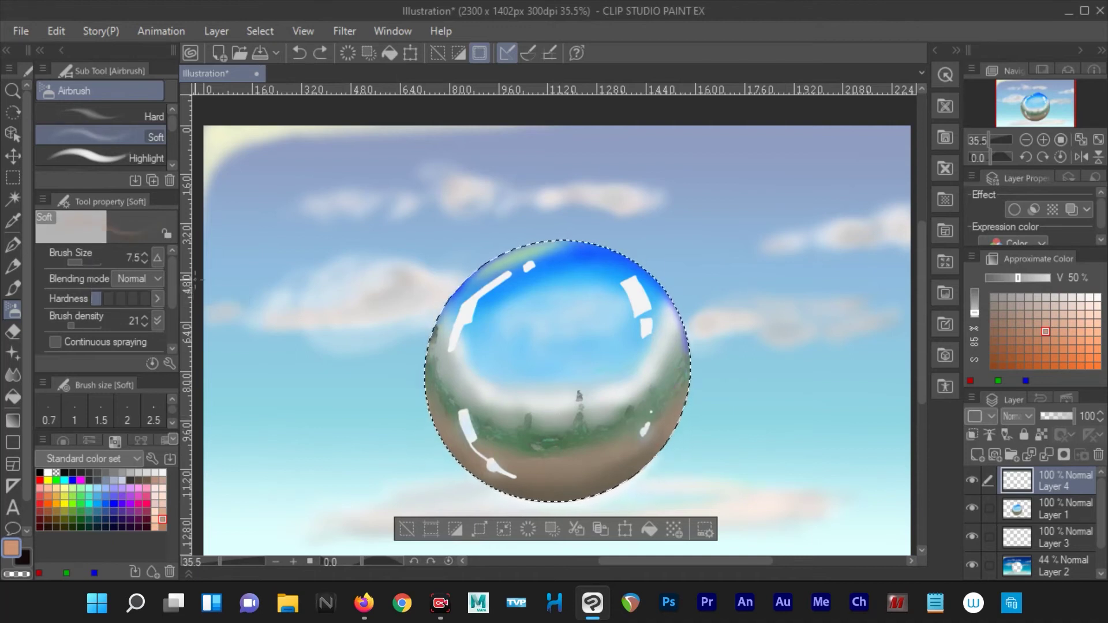
pyautogui.moveTo(463, 411); pyautogui.dragTo(471, 437)
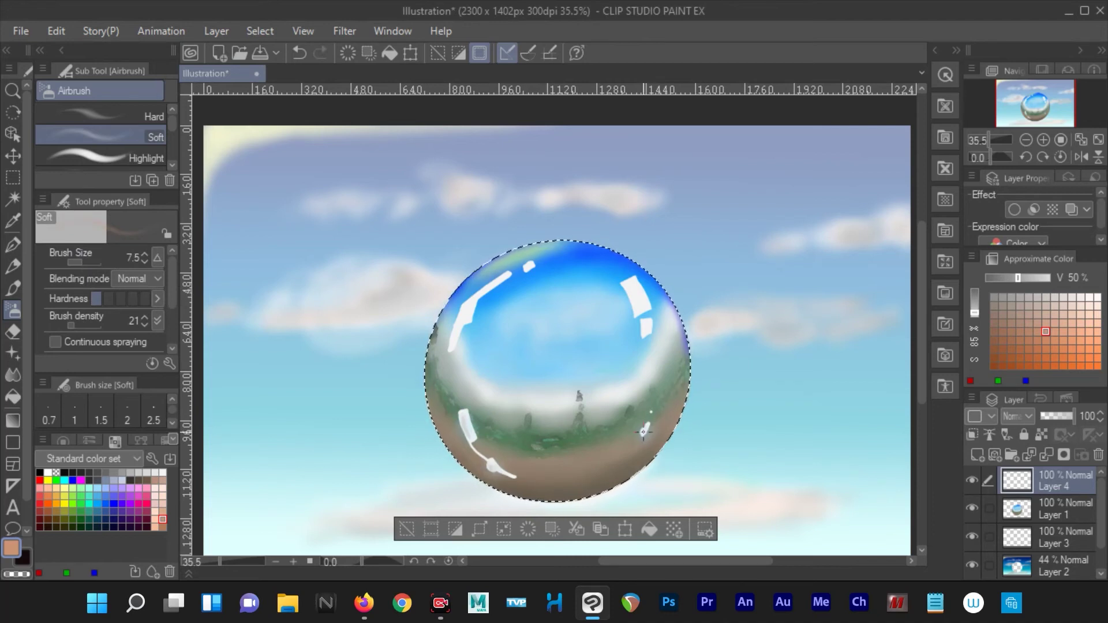
pyautogui.moveTo(681, 289); pyautogui.dragTo(686, 381)
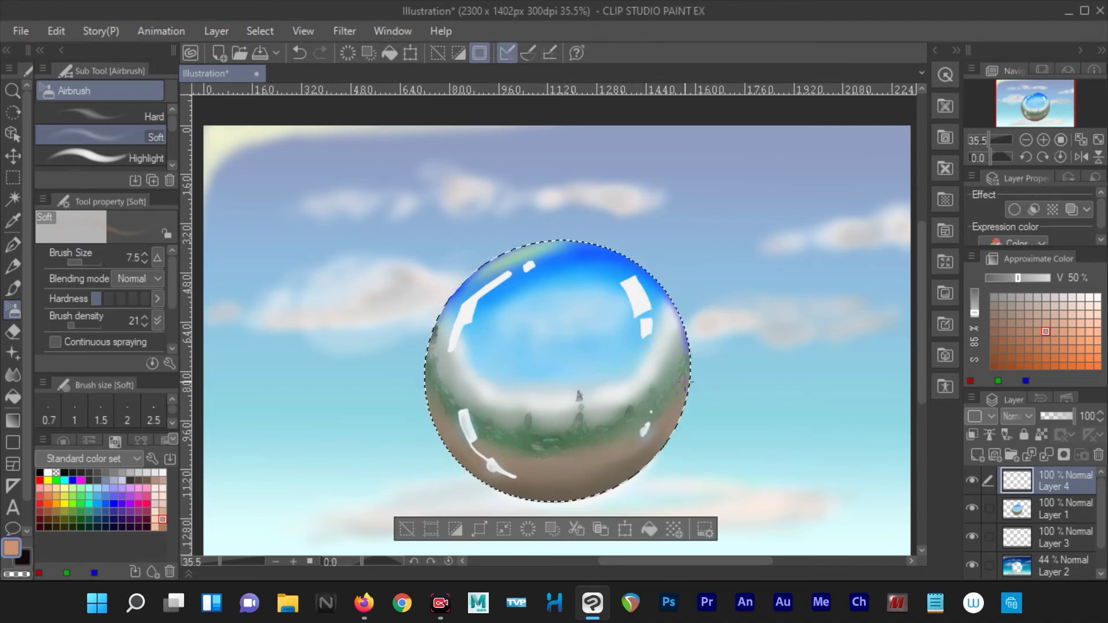
pyautogui.keyDown('alt'); pyautogui.click(465, 313); pyautogui.keyUp('alt')
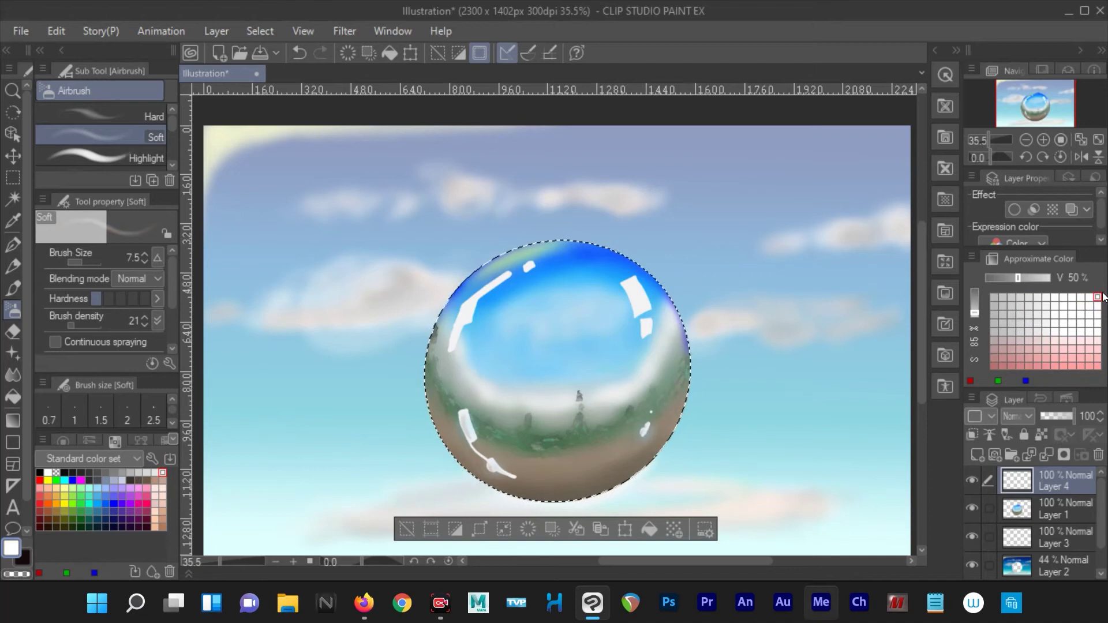
pyautogui.moveTo(466, 306); pyautogui.dragTo(470, 324)
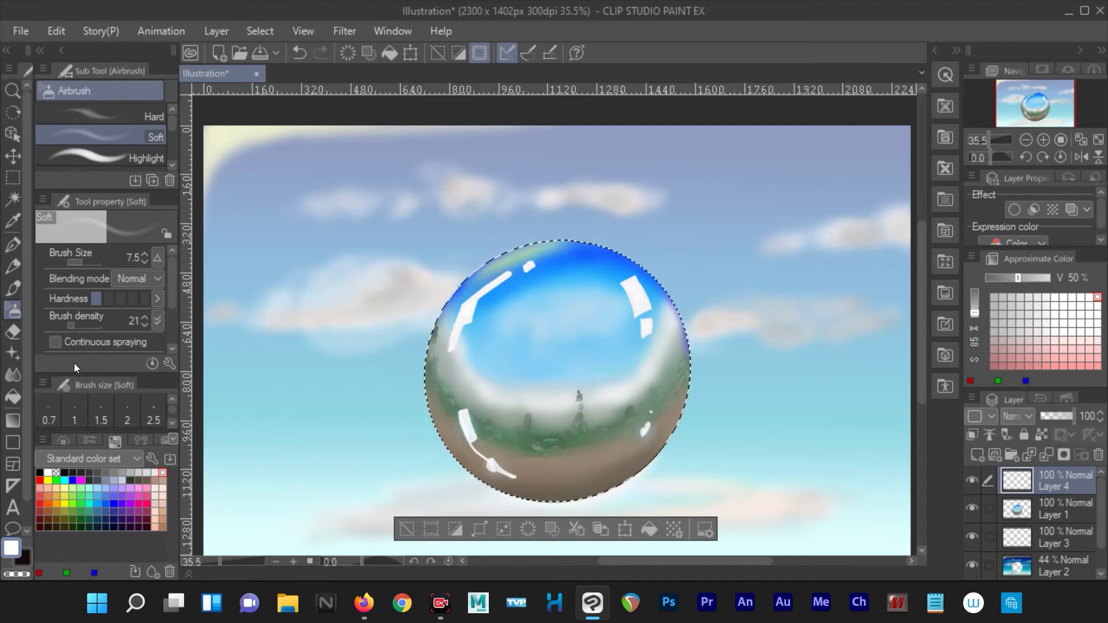
# - Darken and extend the reflected tower downward with a dark grey-brown airbrush
pyautogui.click(12, 220)
pyautogui.click(616, 257)
pyautogui.click(13, 310)
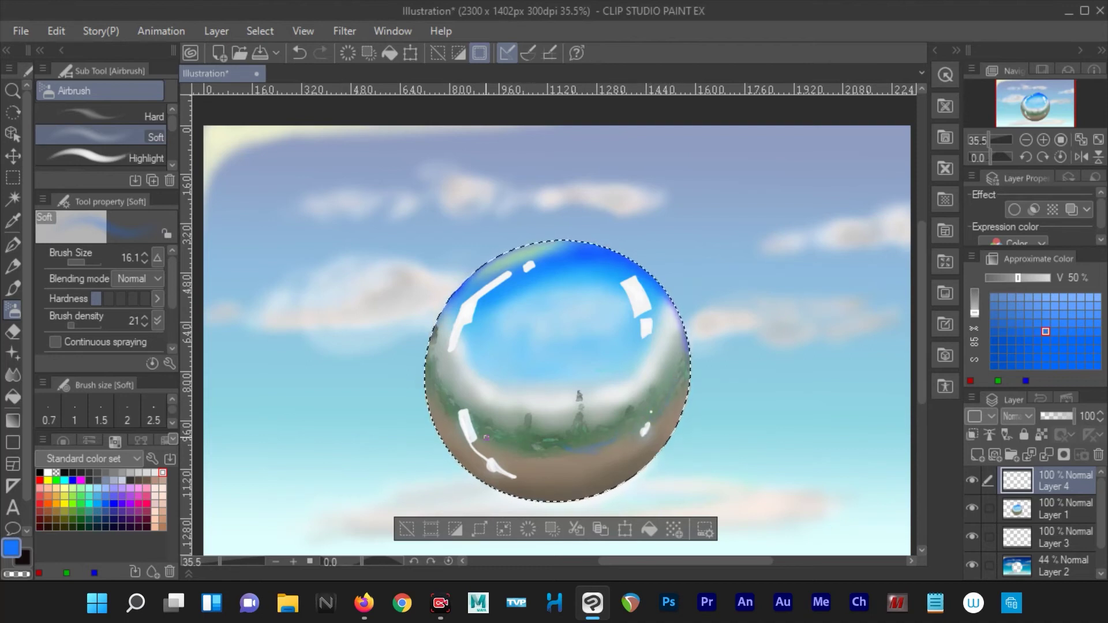
pyautogui.keyDown('alt'); pyautogui.click(539, 423); pyautogui.keyUp('alt')
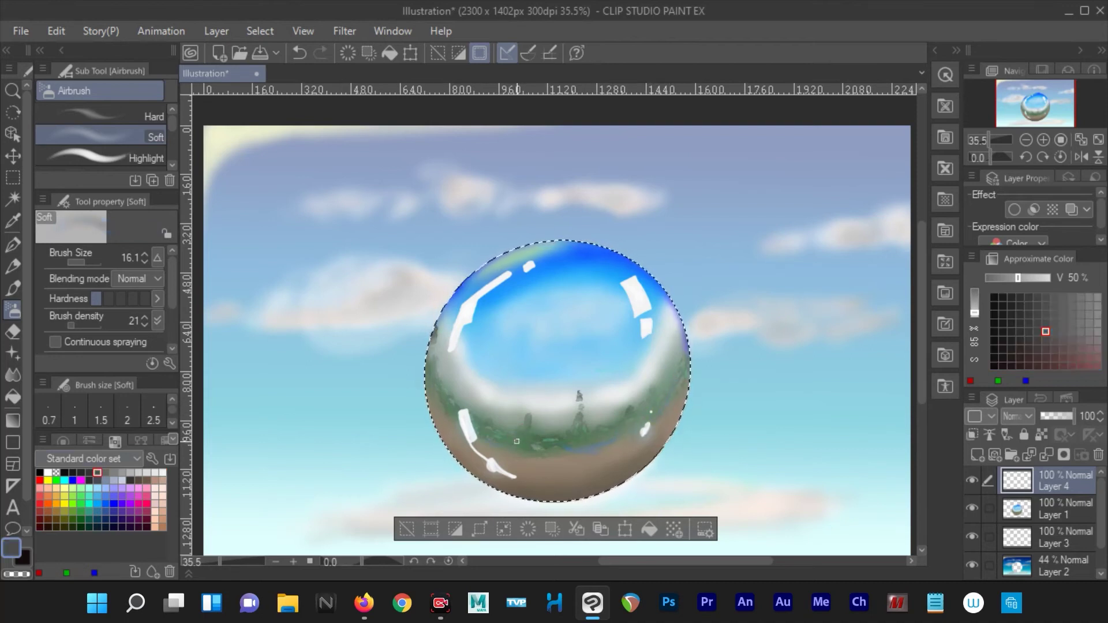
pyautogui.moveTo(579, 398)
pyautogui.mouseDown()
pyautogui.moveTo(580, 430)
pyautogui.moveTo(581, 413)
pyautogui.mouseUp()
pyautogui.click(81, 519)
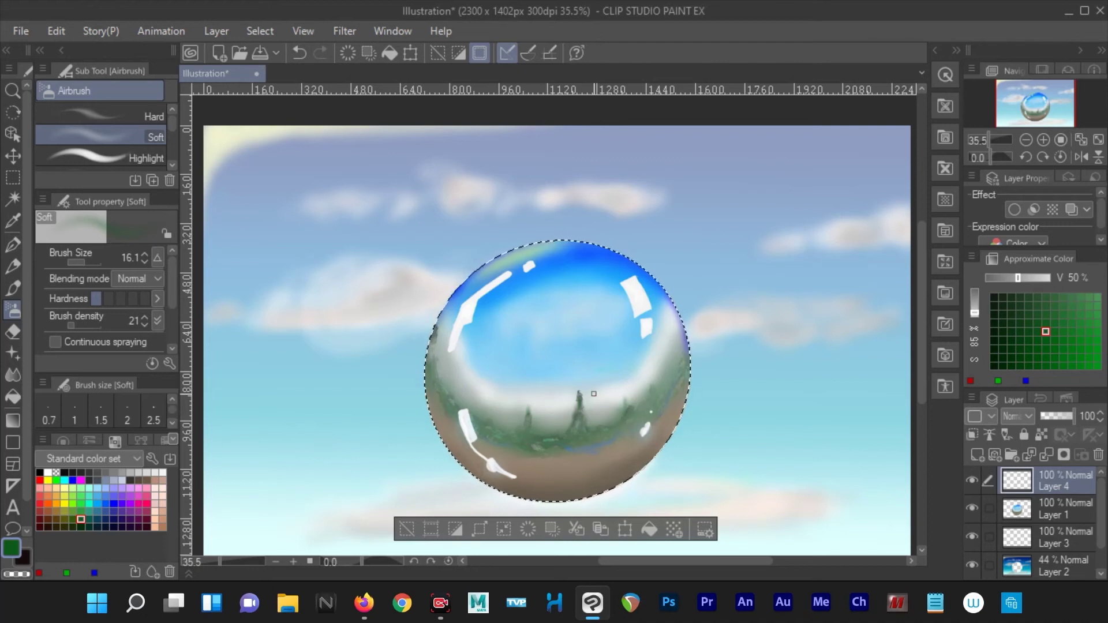
# - Airbrush a bluish-purple tint along the sphere's right rim, then set a white brush at 34.4
pyautogui.click(89, 473)
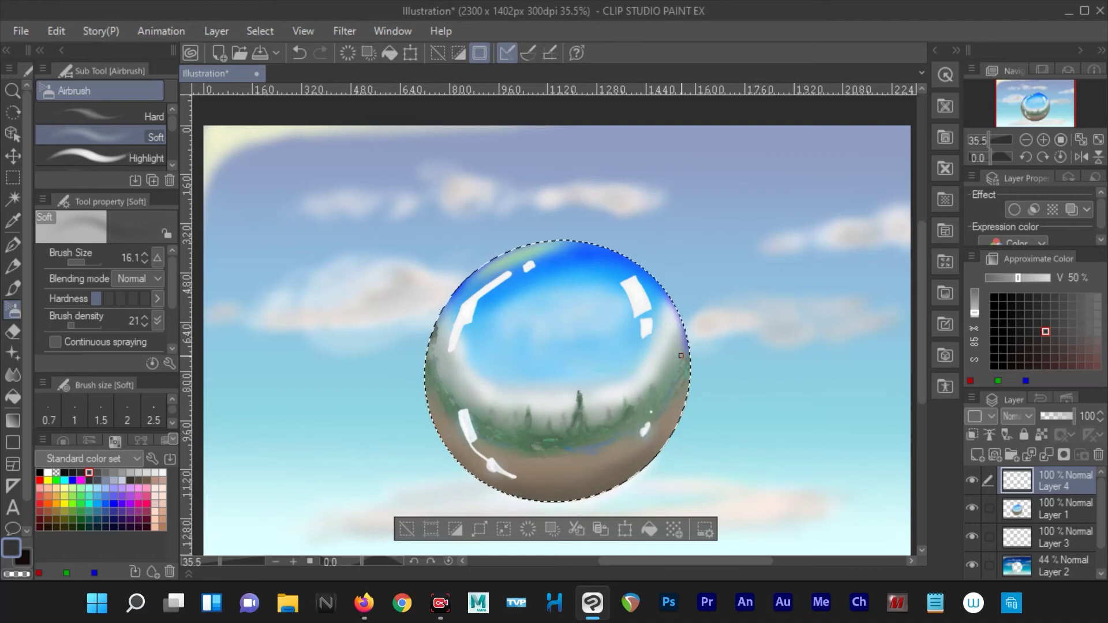
pyautogui.moveTo(681, 355); pyautogui.dragTo(678, 404)
pyautogui.keyDown('alt'); pyautogui.click(596, 454); pyautogui.keyUp('alt')
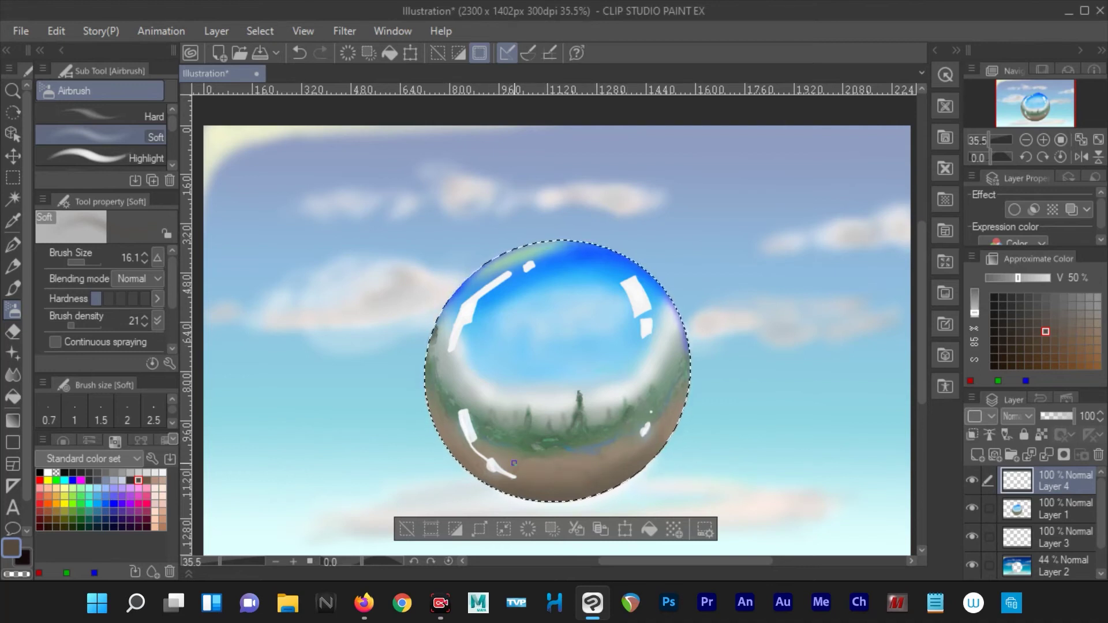
pyautogui.click(163, 472)
pyautogui.click(87, 262)
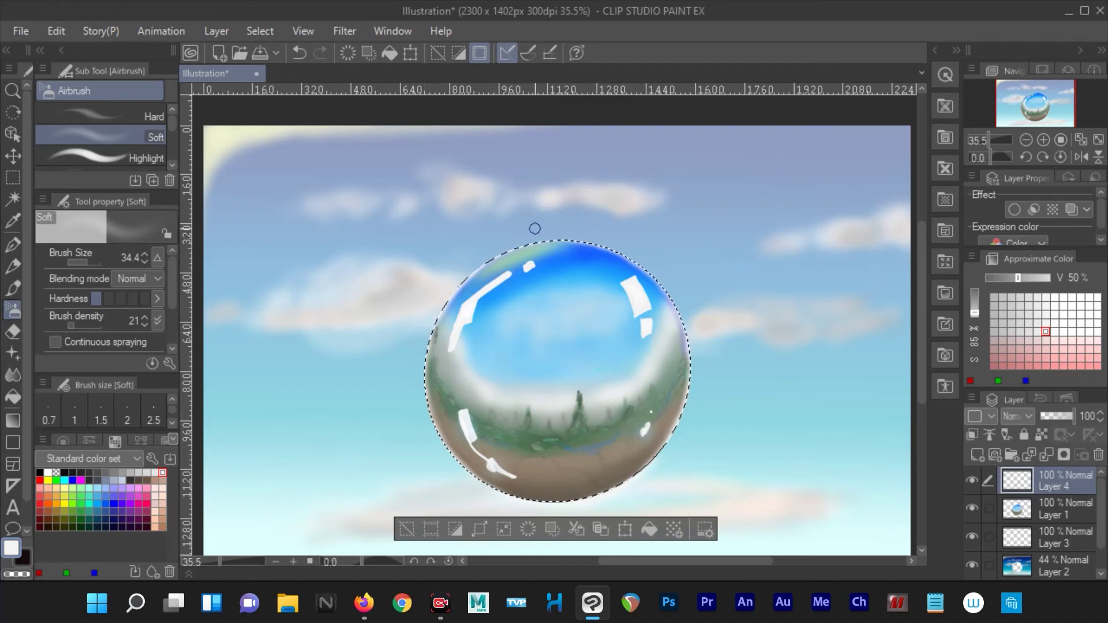
pyautogui.click(81, 519)
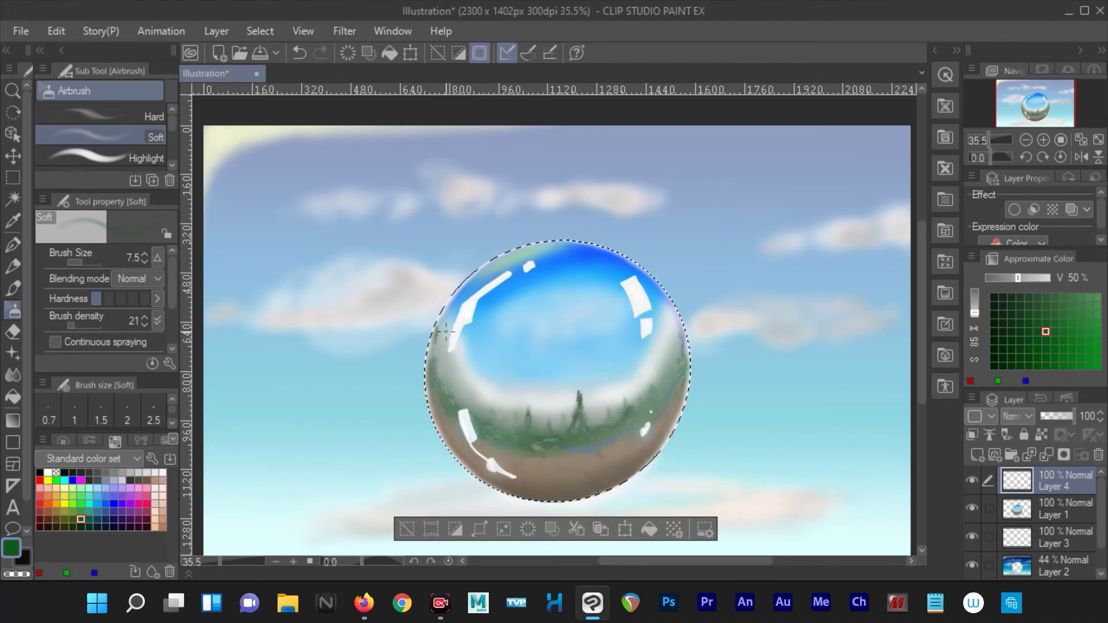
# - Airbrush a soft grey cloud into the sphere's upper blue area with a 57.2 brush
pyautogui.click(122, 504)
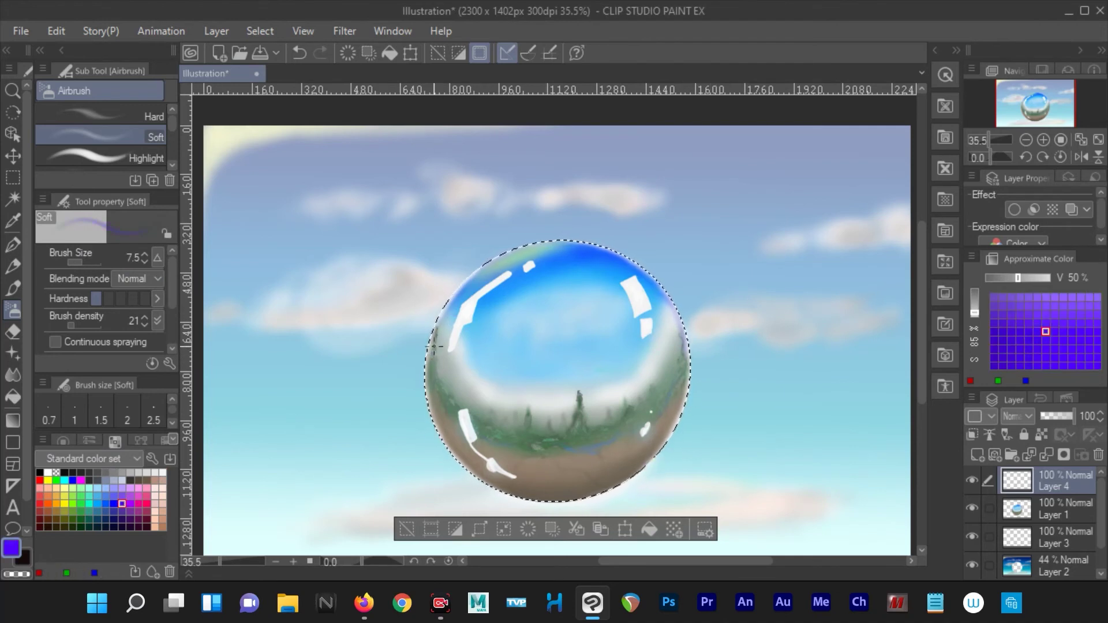
pyautogui.click(97, 503)
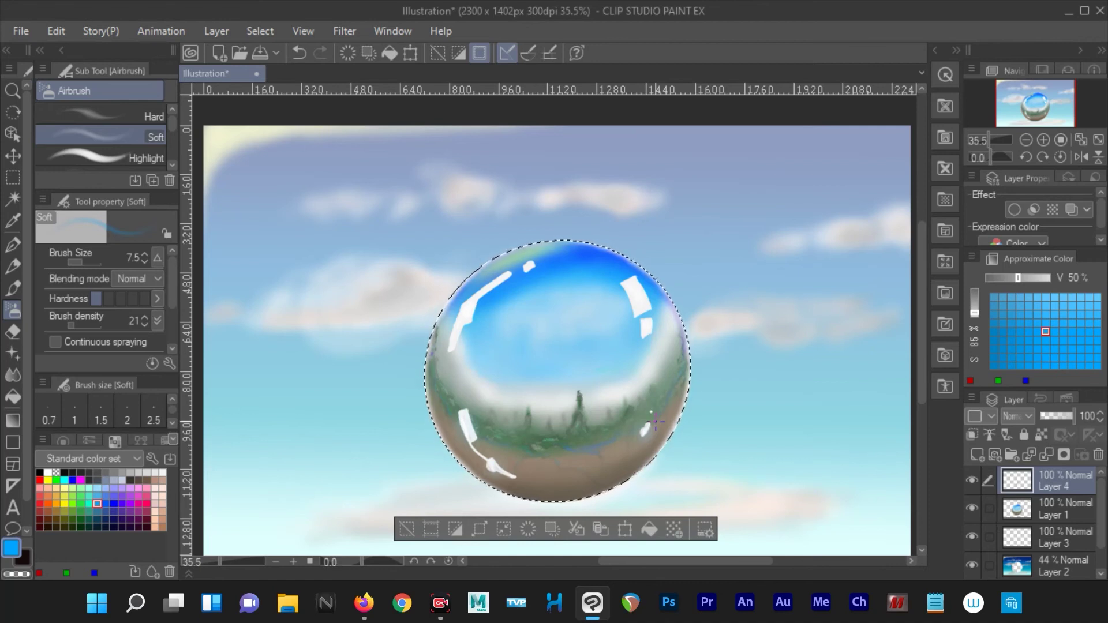
pyautogui.click(114, 472)
pyautogui.click(89, 264)
pyautogui.moveTo(561, 319); pyautogui.dragTo(599, 306)
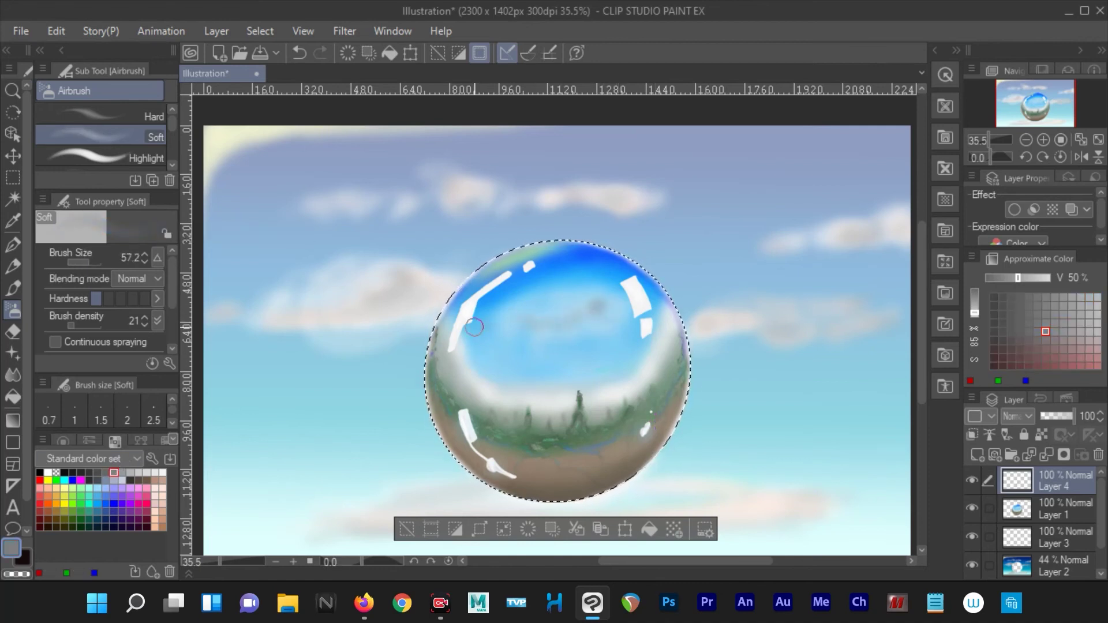
# - Lighten the sphere's lower-right rim with white airbrush and clear the selection
pyautogui.click(163, 503)
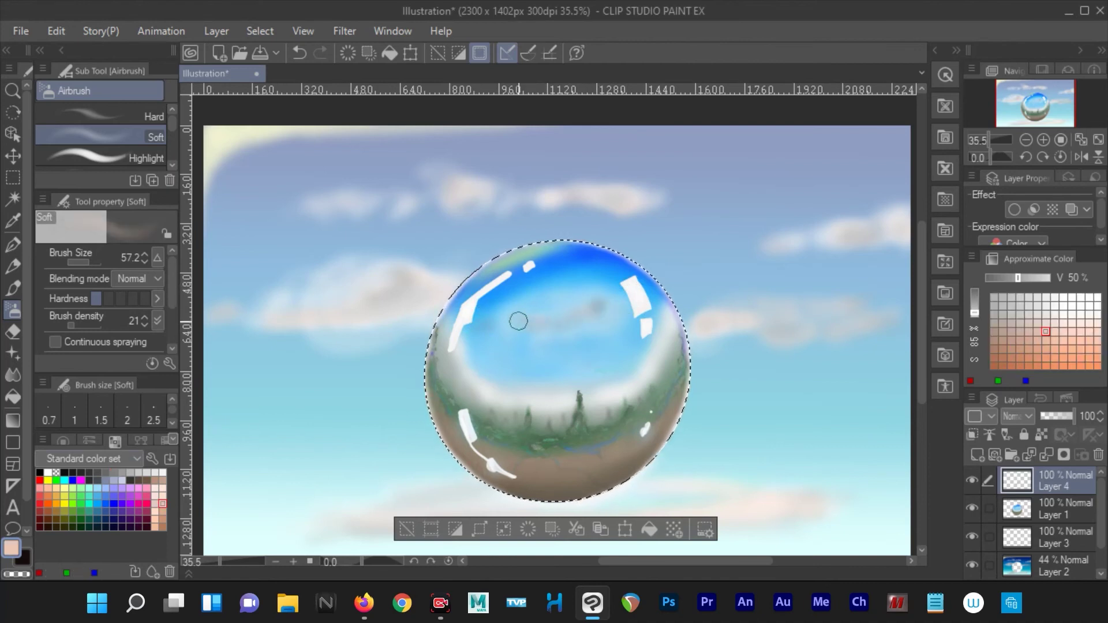
pyautogui.click(97, 503)
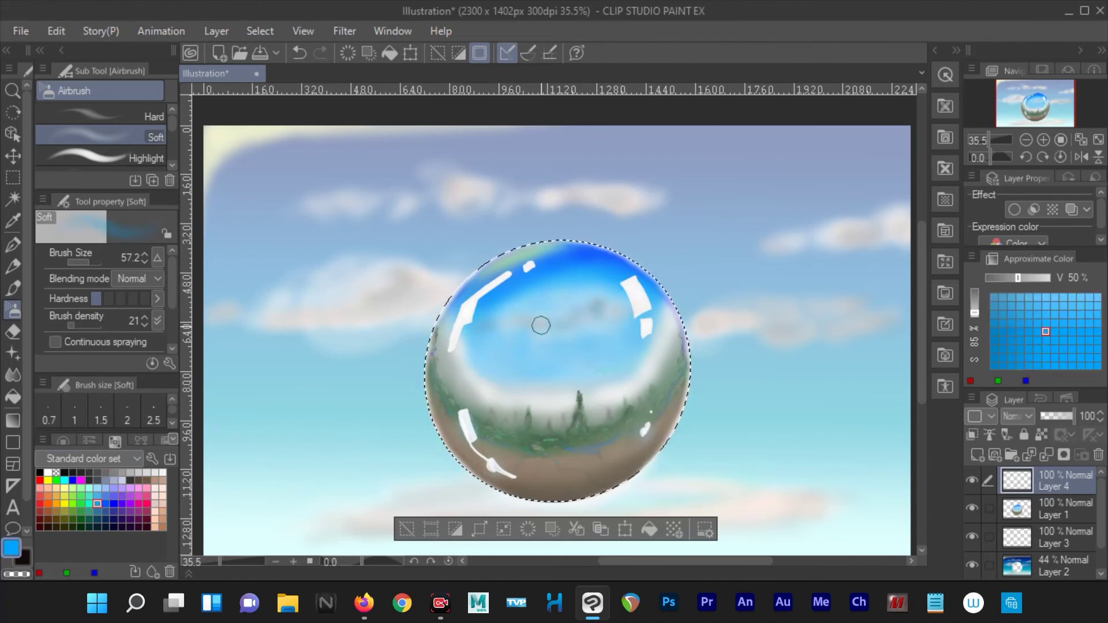
pyautogui.click(163, 472)
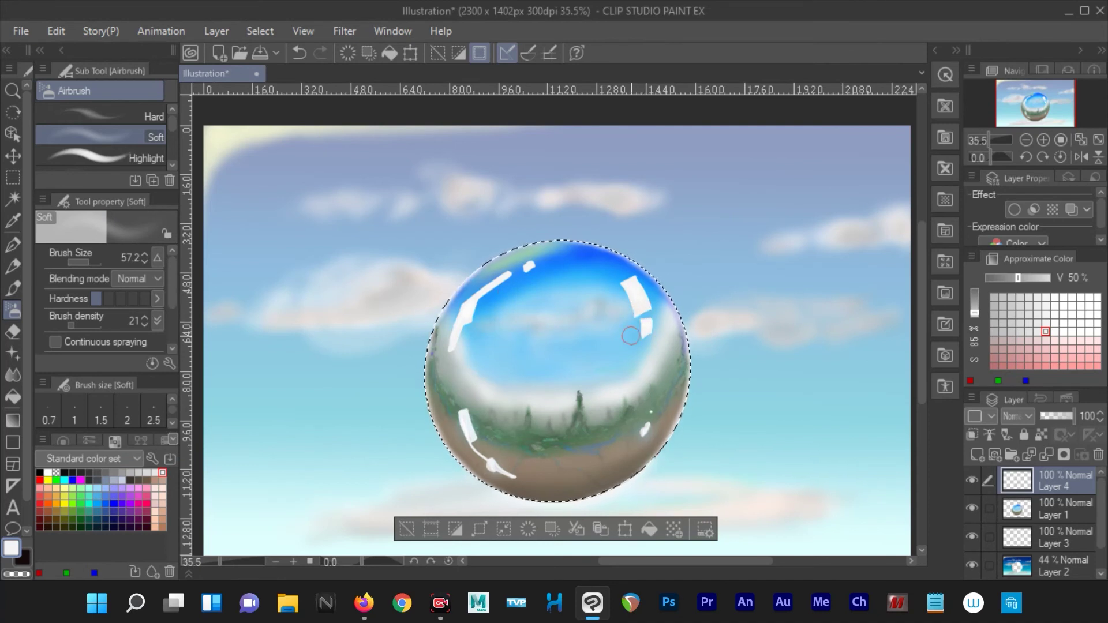
pyautogui.moveTo(631, 336); pyautogui.dragTo(660, 470)
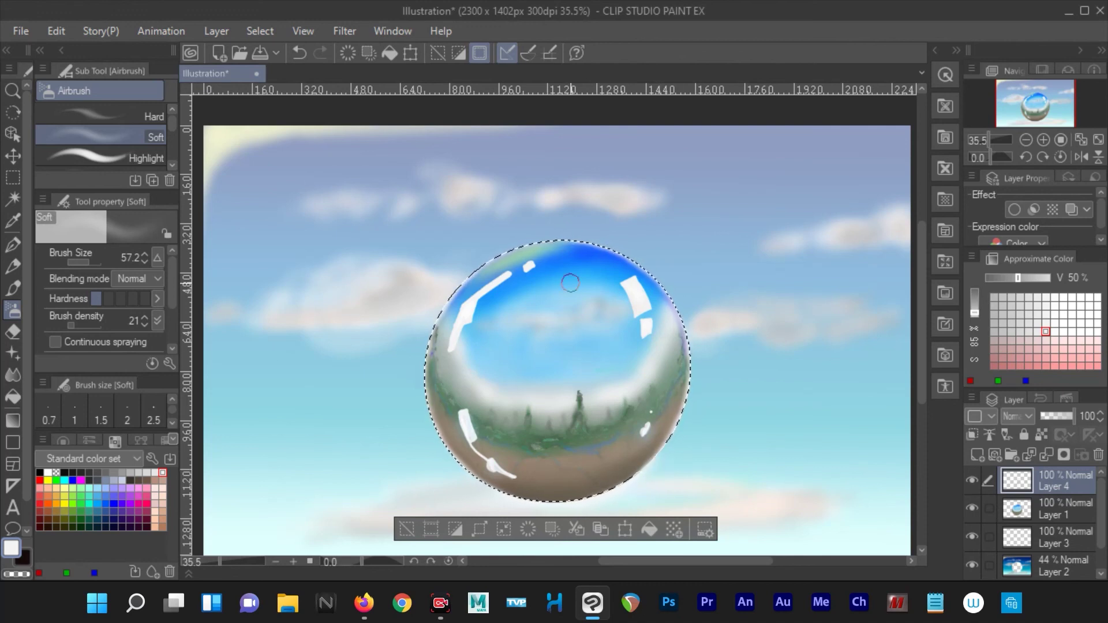
pyautogui.click(408, 530)
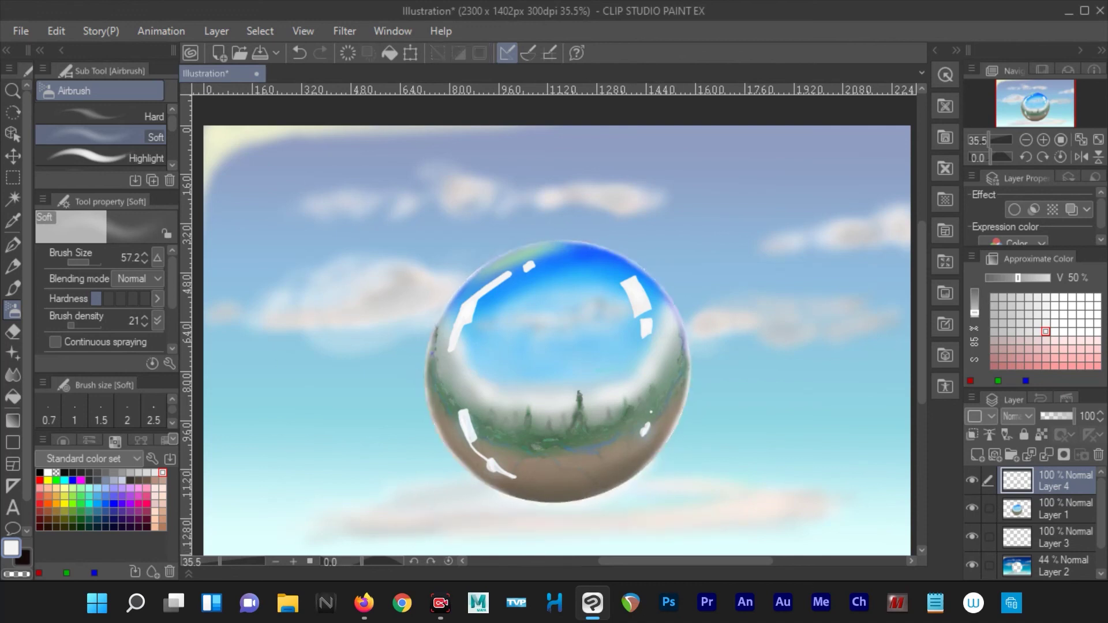